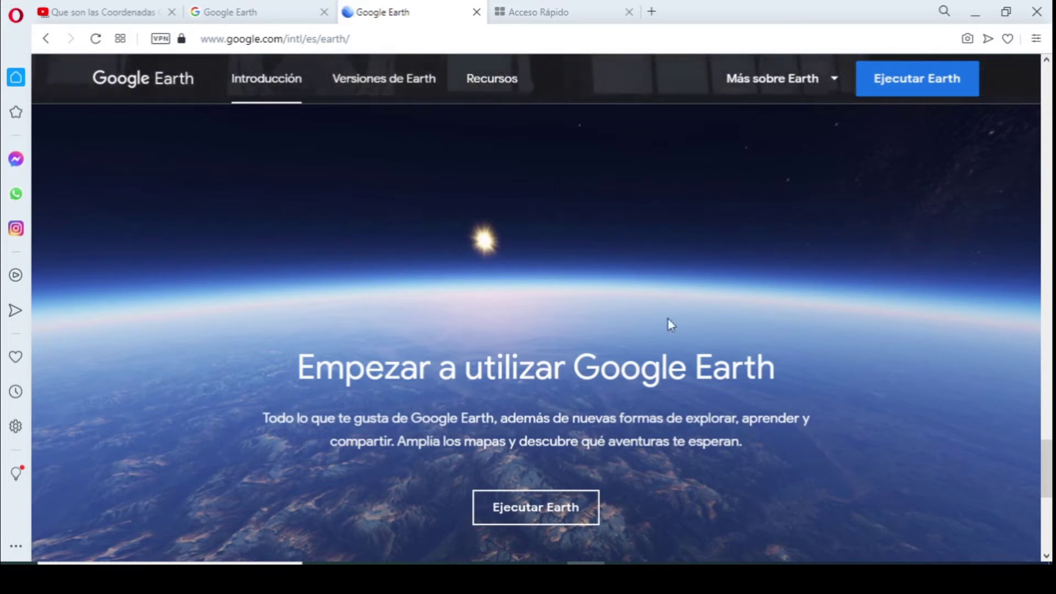
# - Look over the closing section and the footer links of the Google Earth introduction page
pyautogui.scroll(-3, 731, 293)
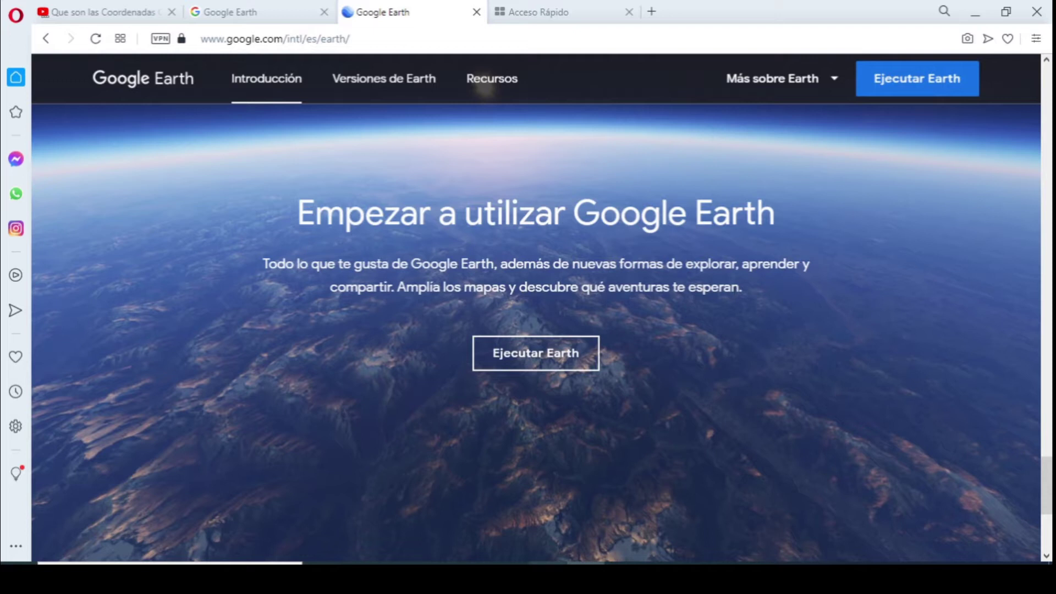
pyautogui.scroll(-3, 424, 266)
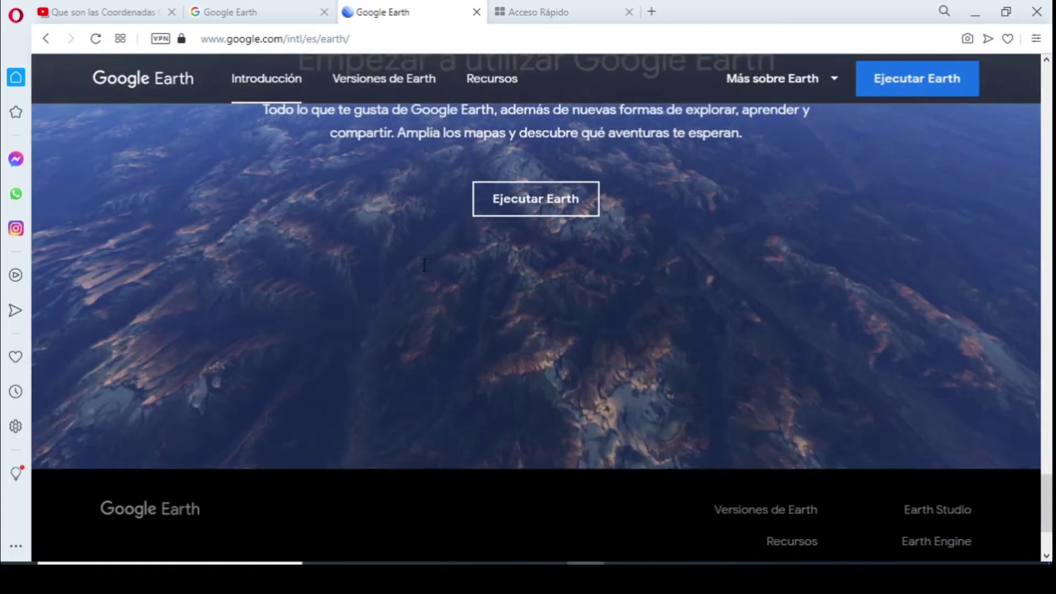
pyautogui.scroll(-3, 424, 265)
pyautogui.scroll(12, 424, 265)
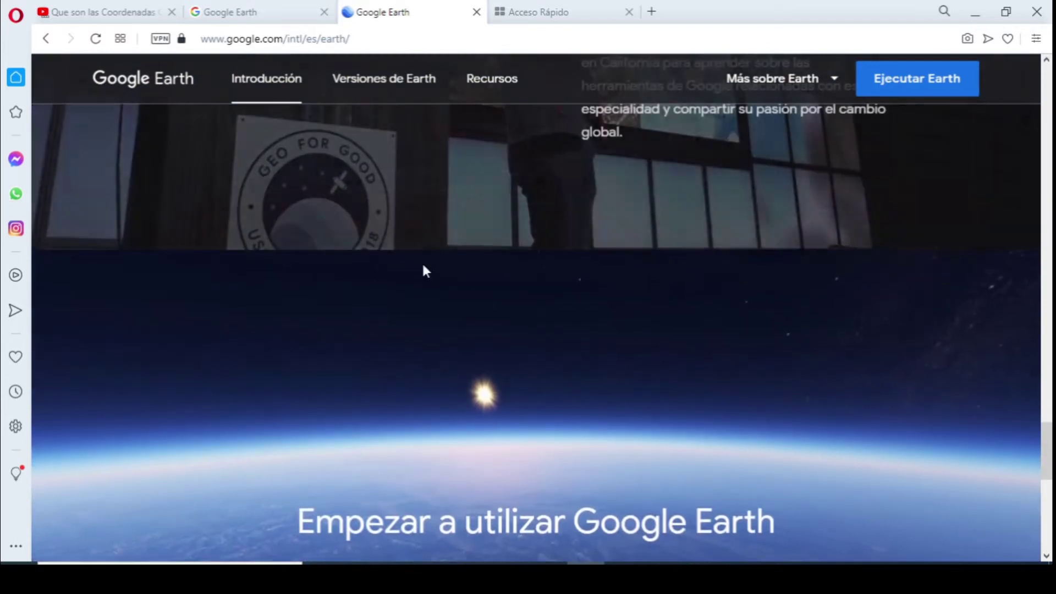
pyautogui.scroll(5, 424, 266)
pyautogui.scroll(-4, 424, 265)
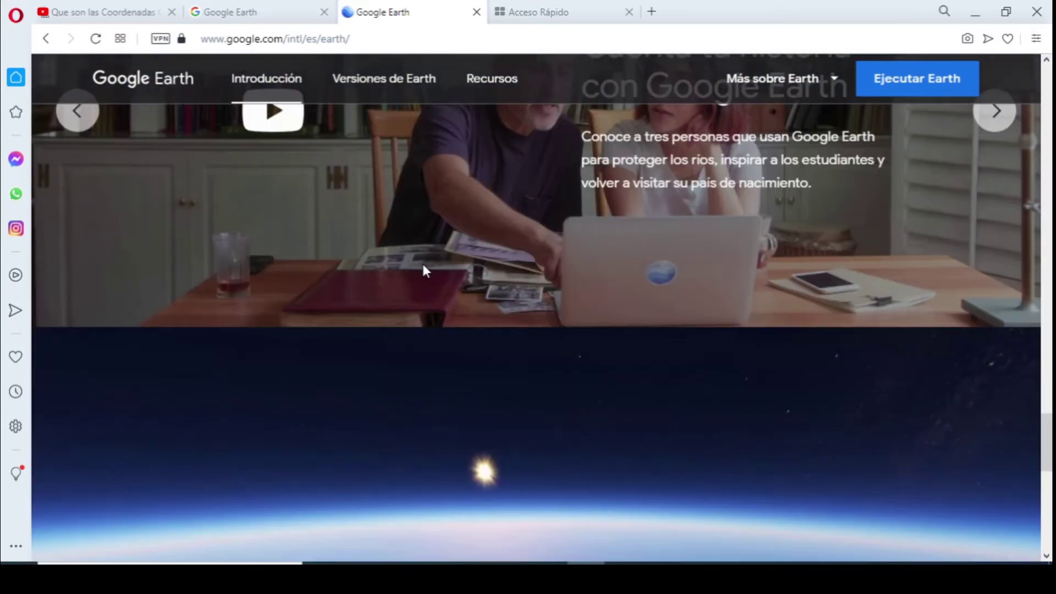
pyautogui.scroll(-3, 423, 266)
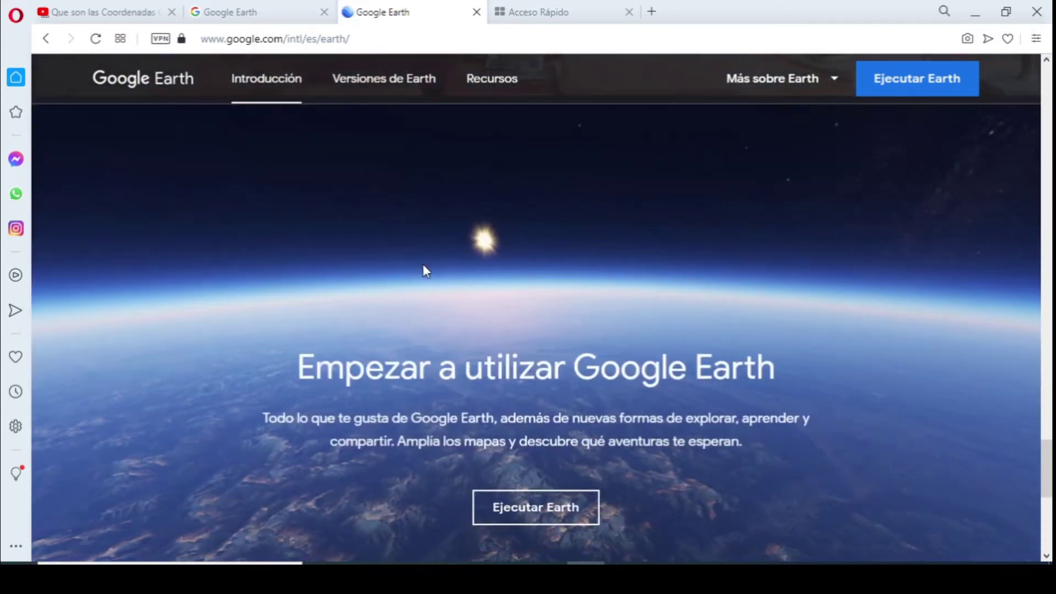
pyautogui.scroll(-2, 424, 270)
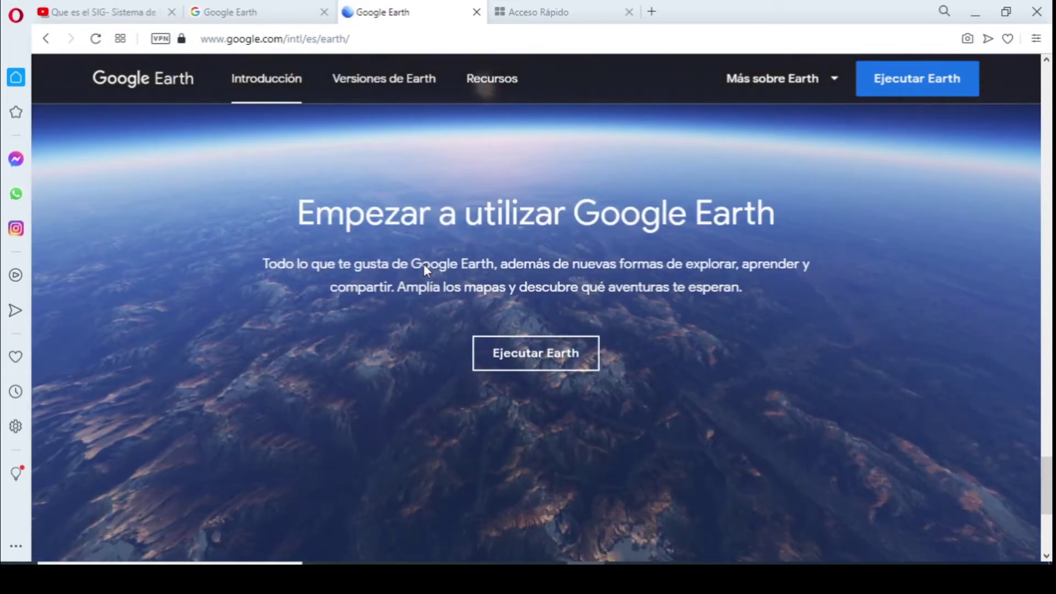
pyautogui.scroll(-3, 423, 265)
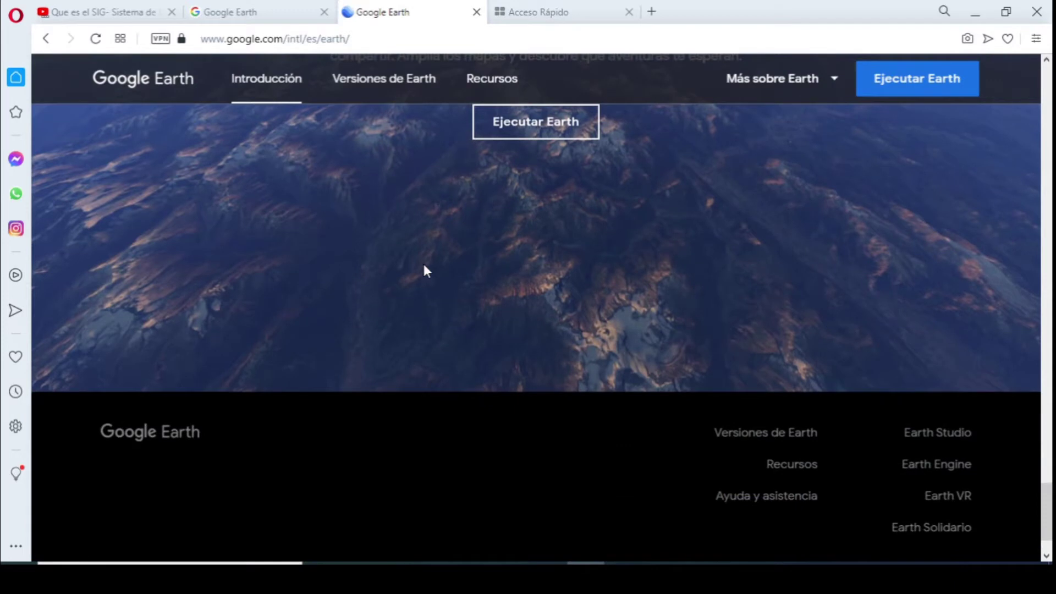
pyautogui.scroll(-1, 424, 266)
pyautogui.scroll(3, 424, 266)
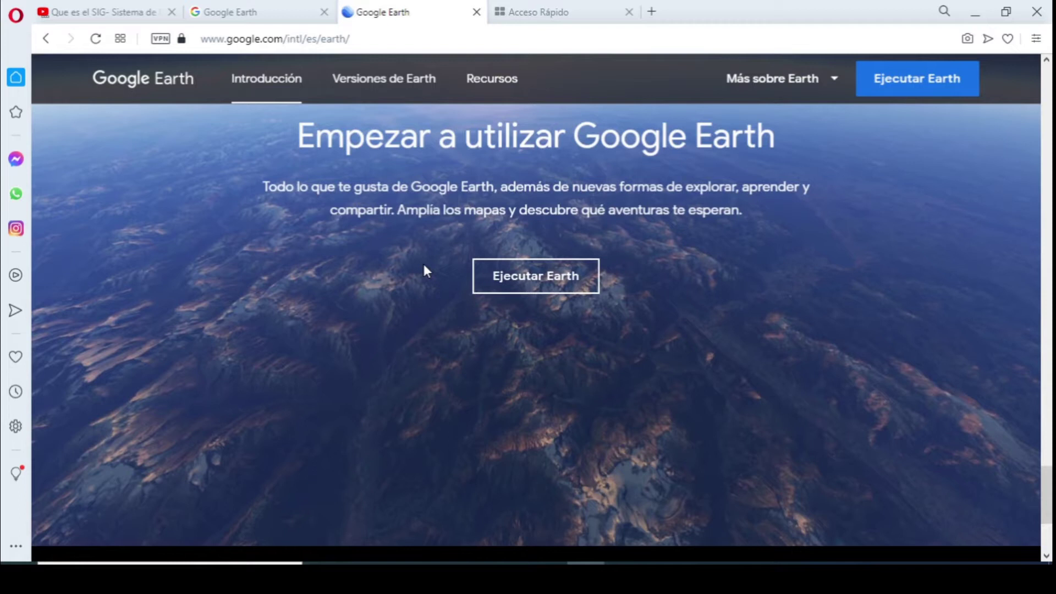
pyautogui.scroll(2, 423, 265)
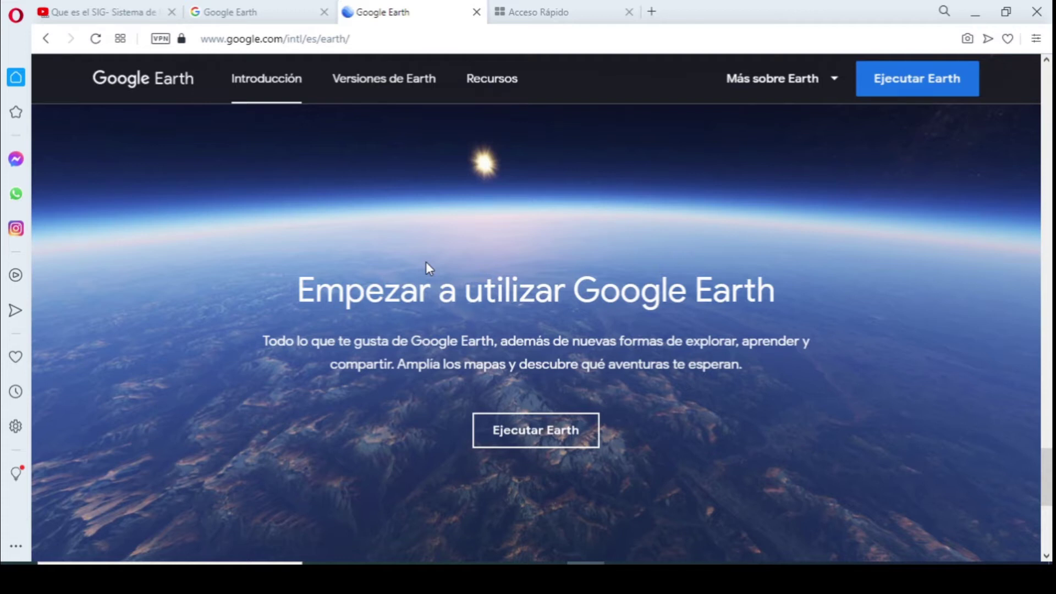
# - Accept the Google Earth Pro terms and save the installer GoogleEarthProSetup in the Descargas folder
pyautogui.click(257, 12)
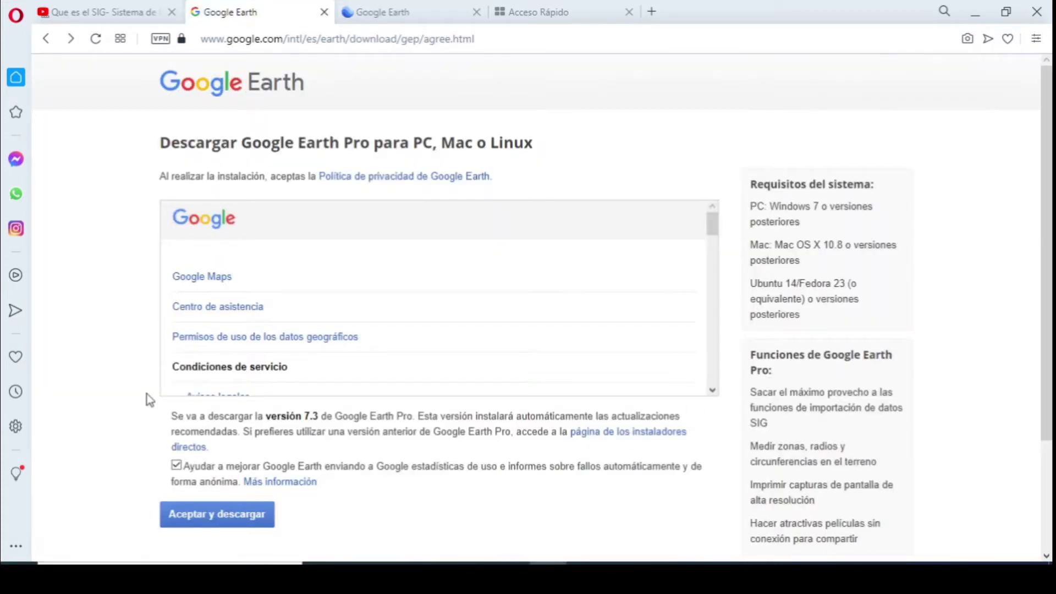
pyautogui.click(239, 523)
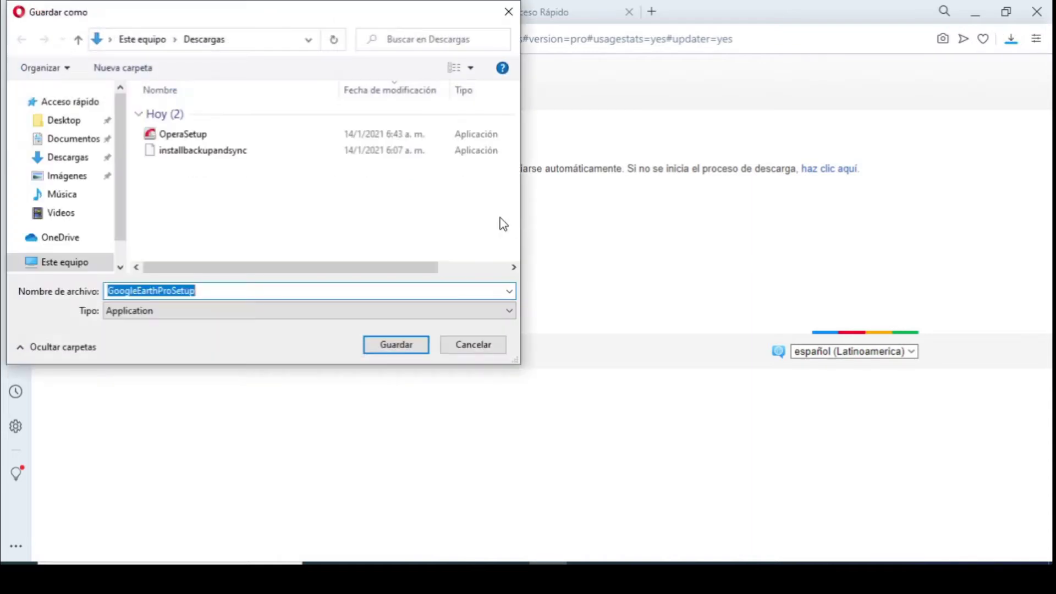
pyautogui.click(392, 347)
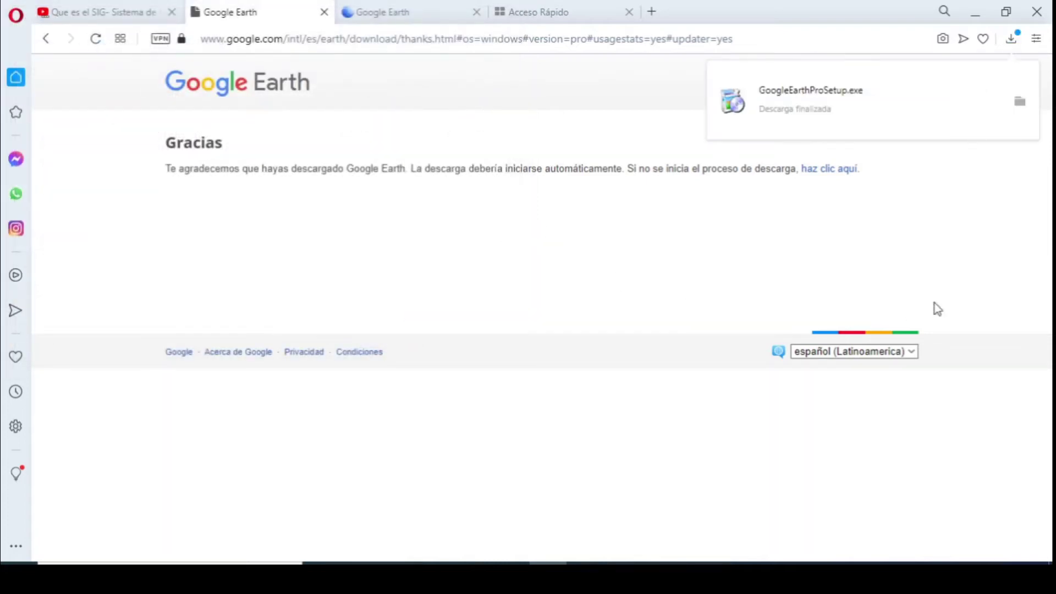
# - Run the downloaded GoogleEarthProSetup.exe, allow its installation despite the Microsoft recommendation, and close the finished installer
pyautogui.click(816, 103)
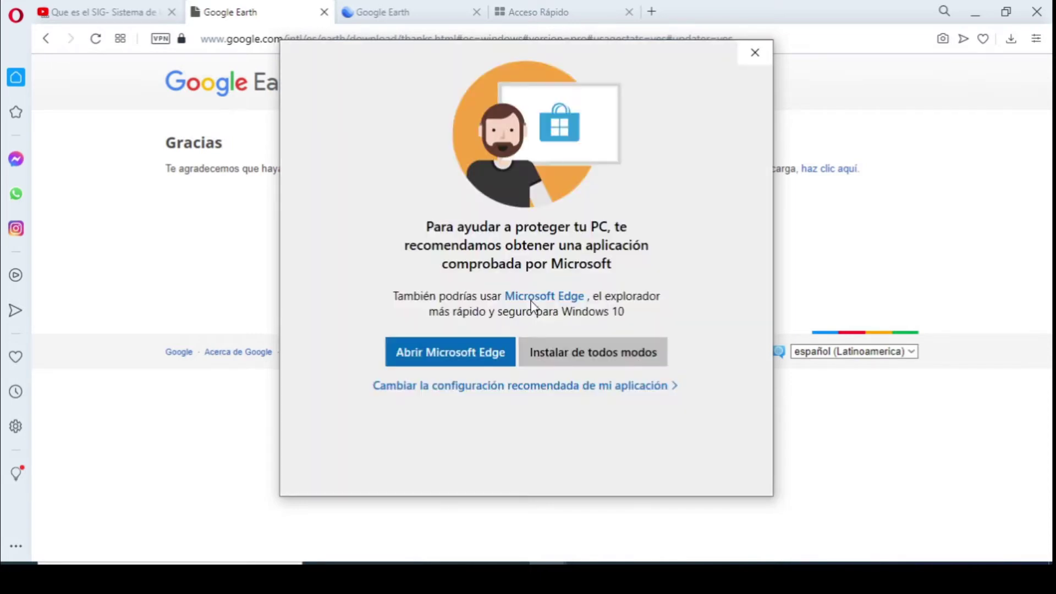
pyautogui.click(585, 360)
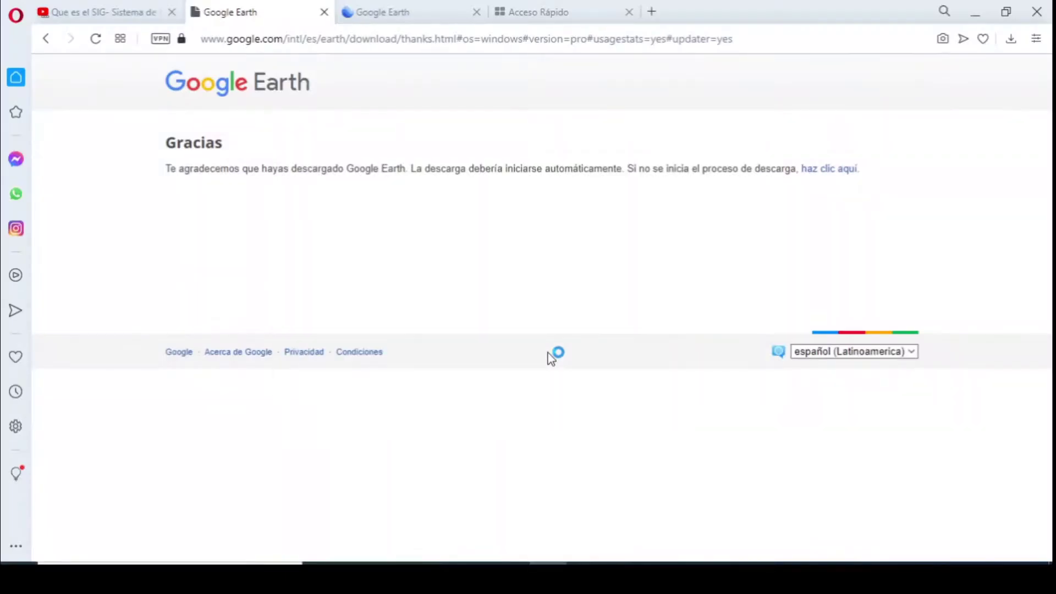
pyautogui.click(984, 15)
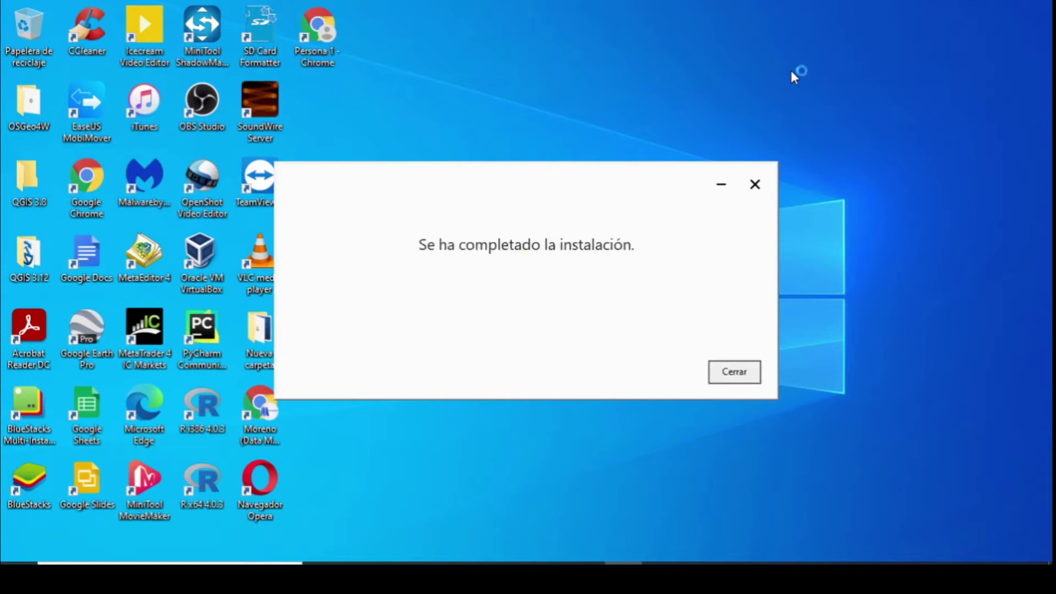
pyautogui.click(742, 377)
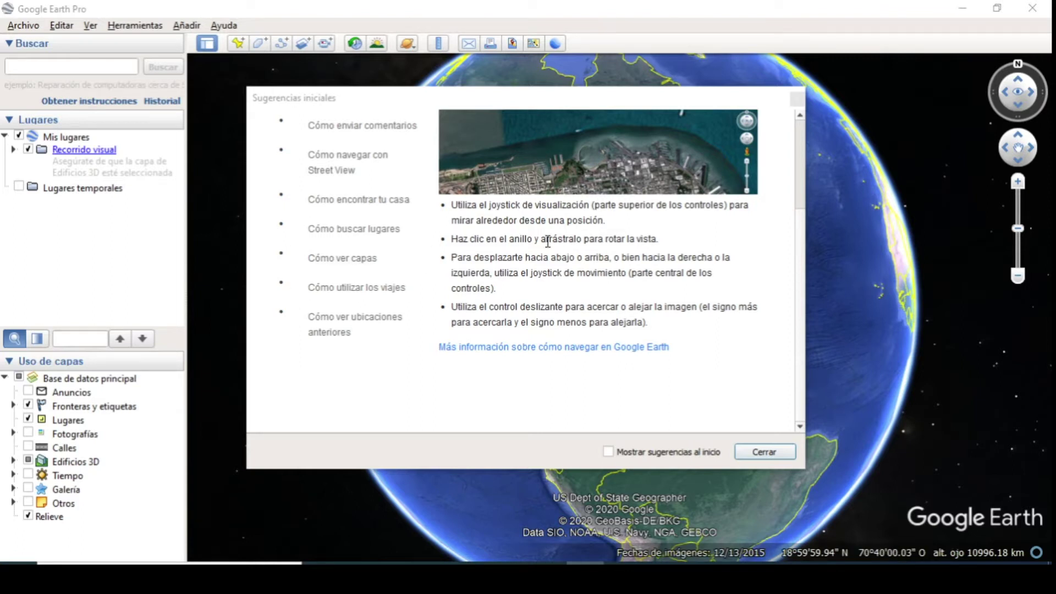
# - Leave the option to show tips at start-up disabled and close the initial tips window
pyautogui.click(640, 452)
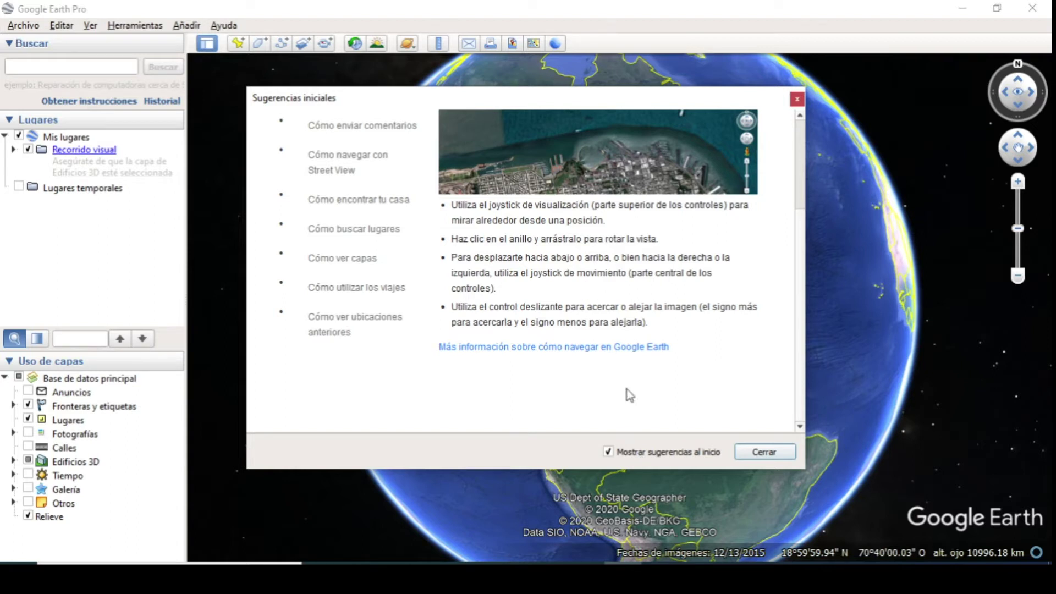
pyautogui.click(648, 448)
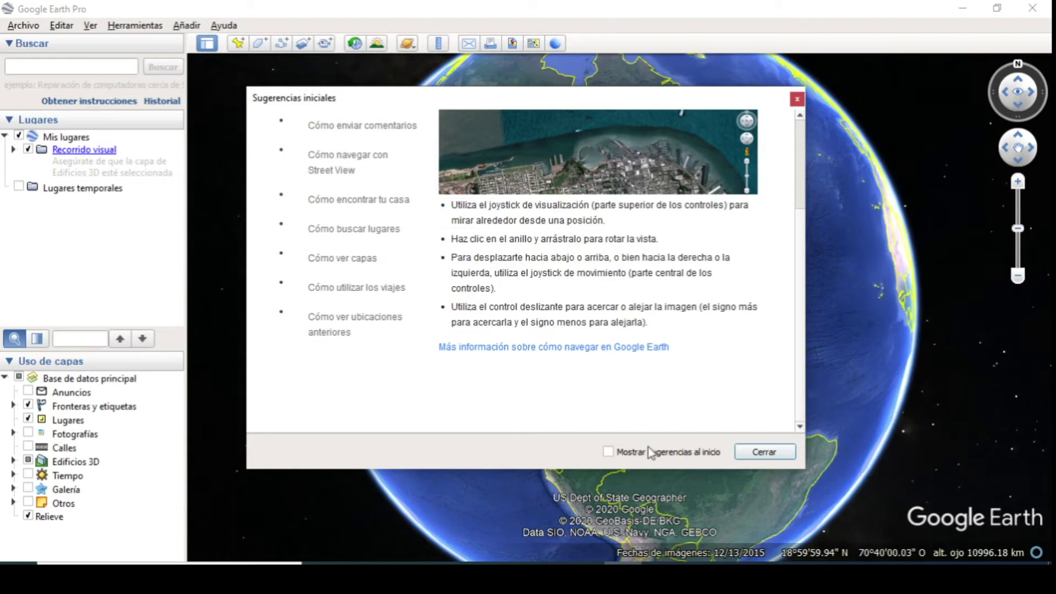
pyautogui.click(753, 453)
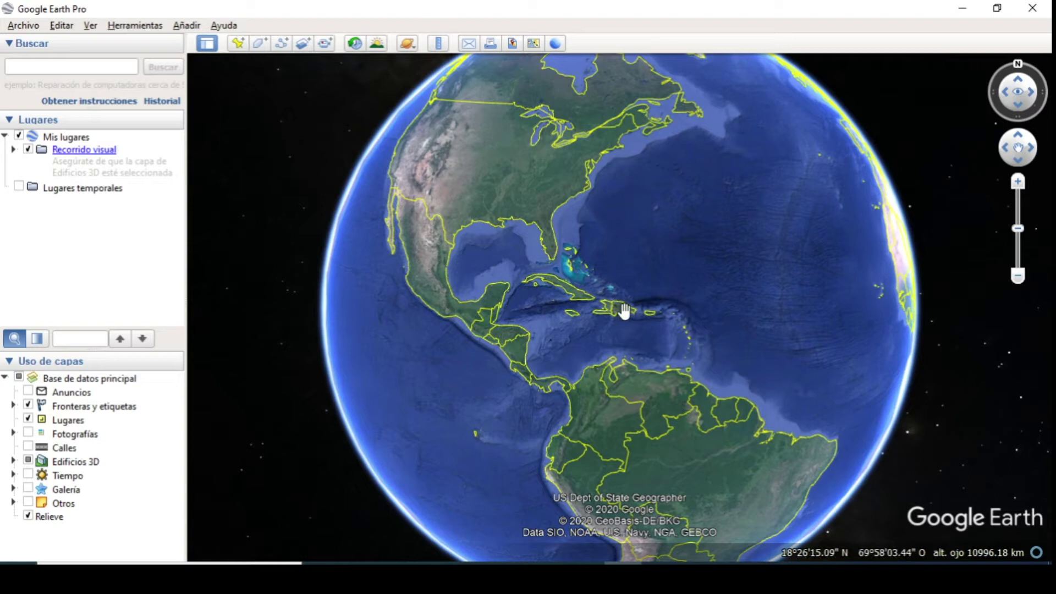
# - Zoom the globe in on the Dominican Republic and centre the whole island in the view
pyautogui.scroll(3, 620, 309)
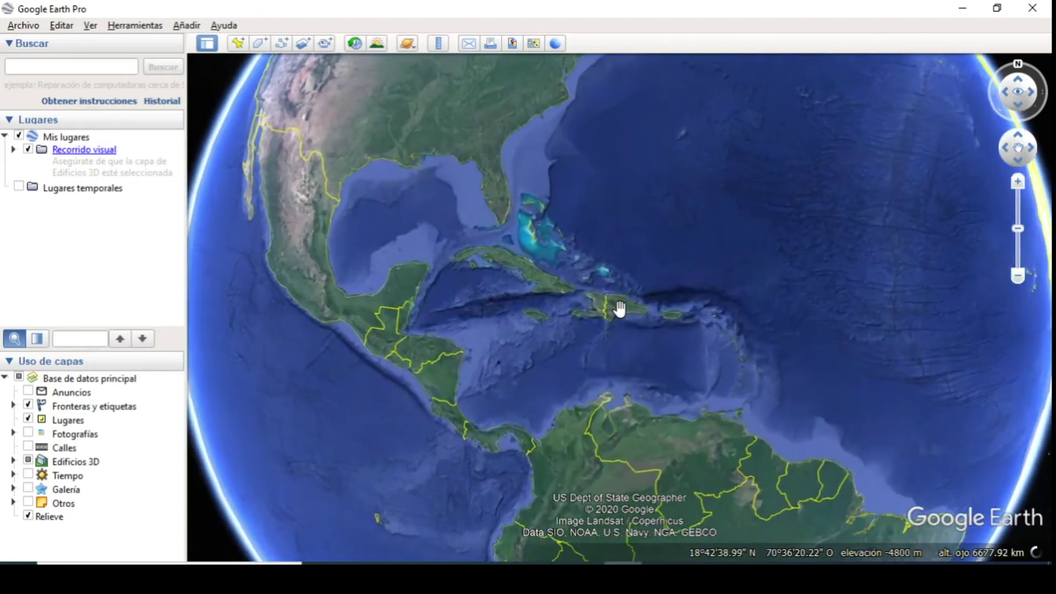
pyautogui.scroll(3, 620, 309)
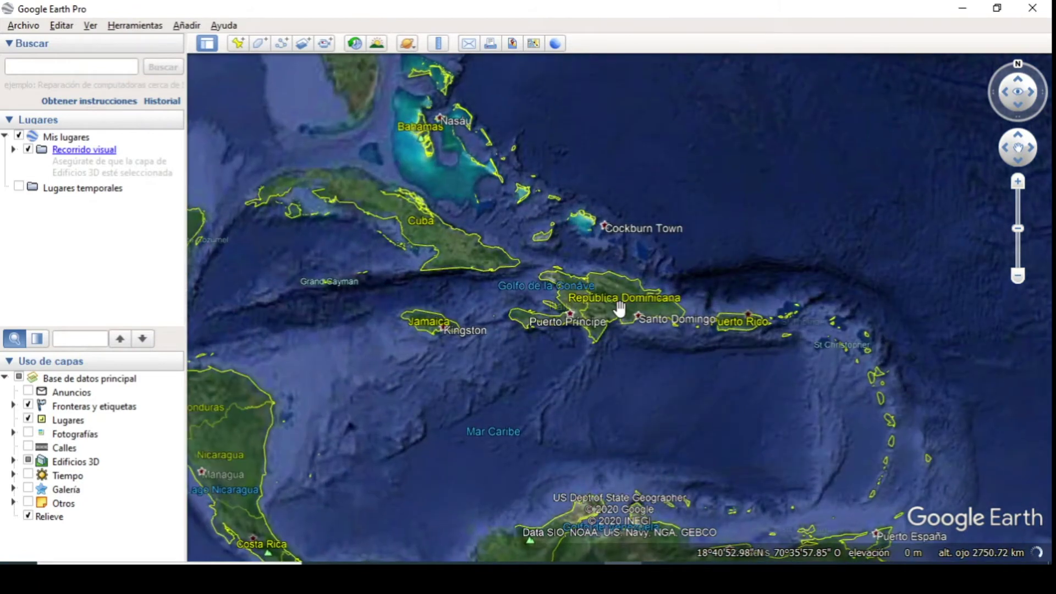
pyautogui.scroll(1, 620, 309)
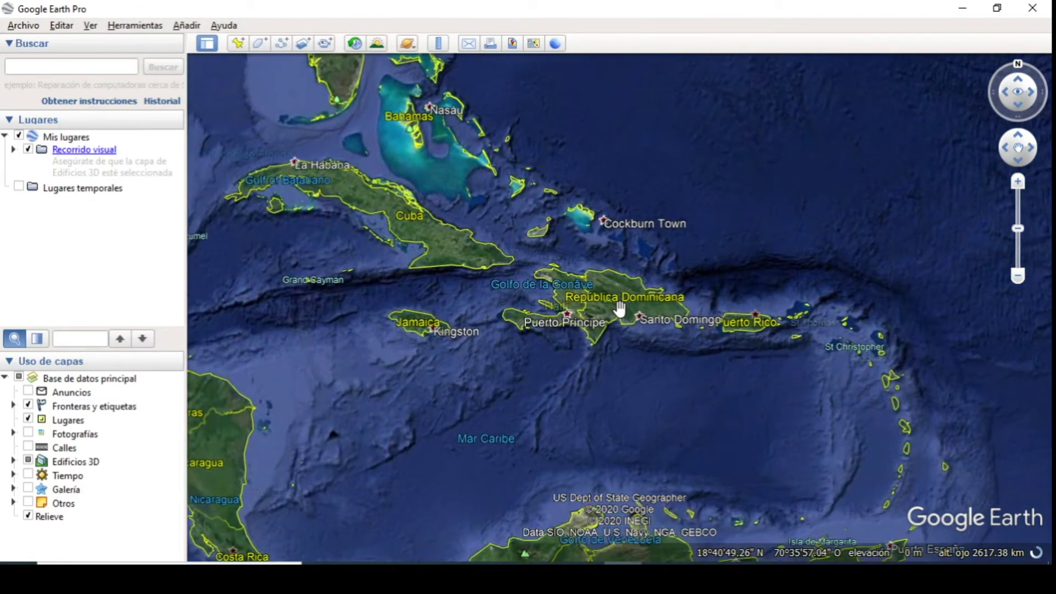
pyautogui.scroll(3, 620, 309)
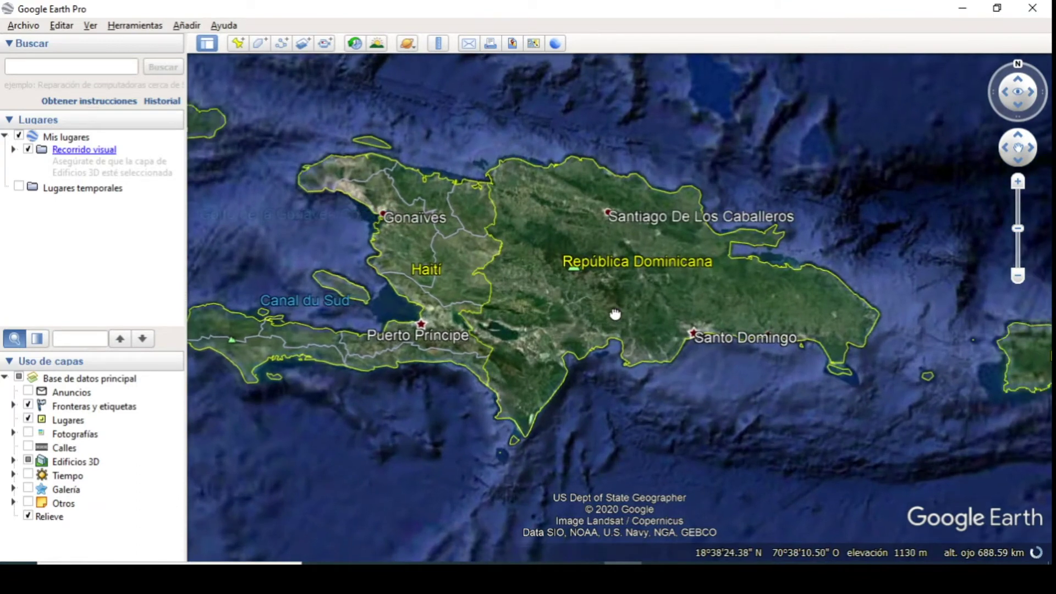
pyautogui.moveTo(615, 314); pyautogui.dragTo(669, 321)
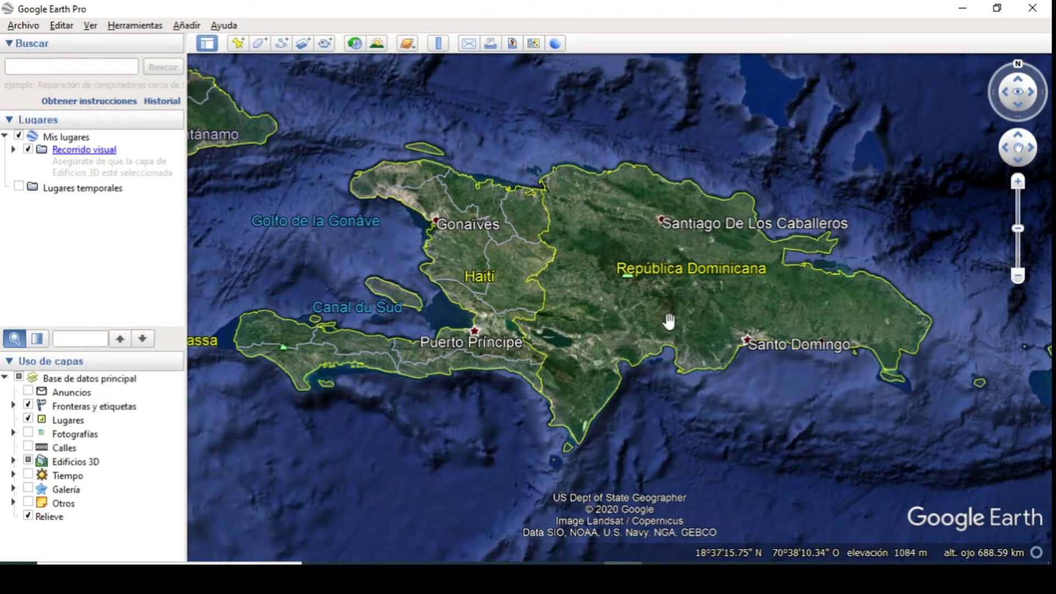
# - Show the coordinate grid over the Dominican Republic, check it at closer zoom levels, and hide it again
pyautogui.click(23, 26)
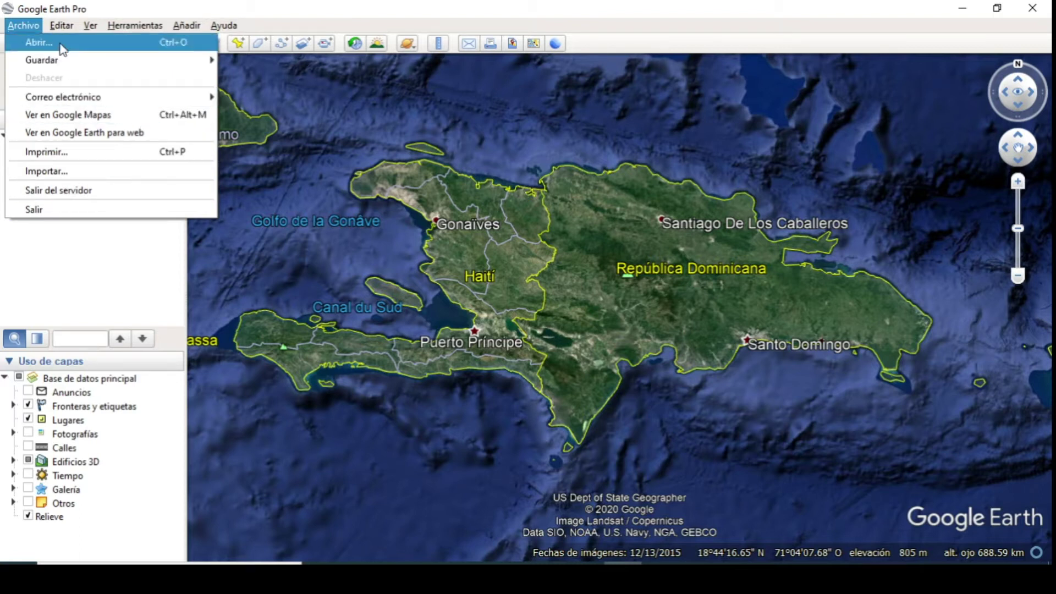
pyautogui.moveTo(59, 29)
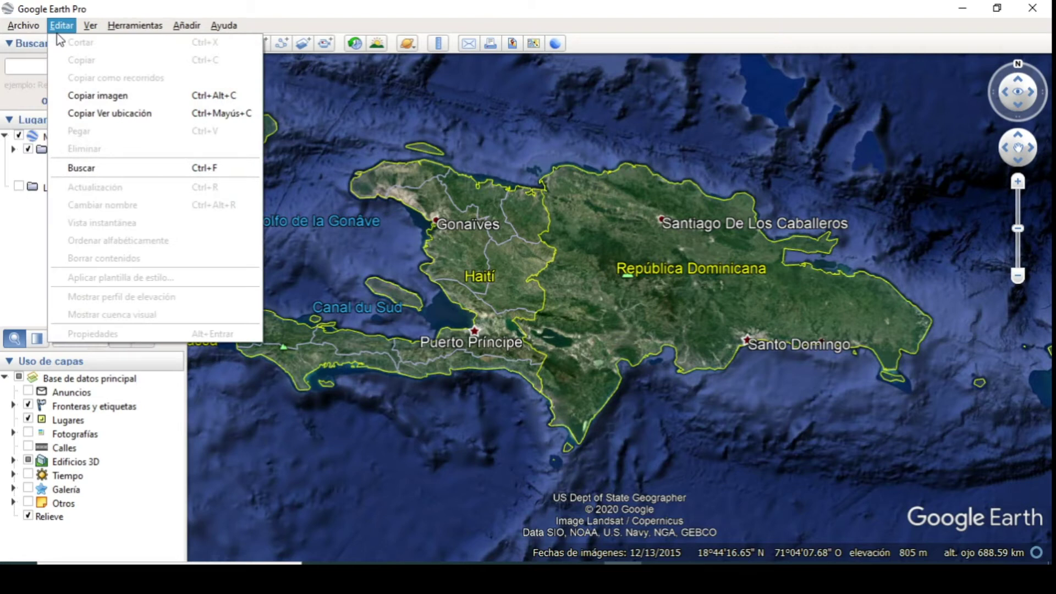
pyautogui.moveTo(90, 26)
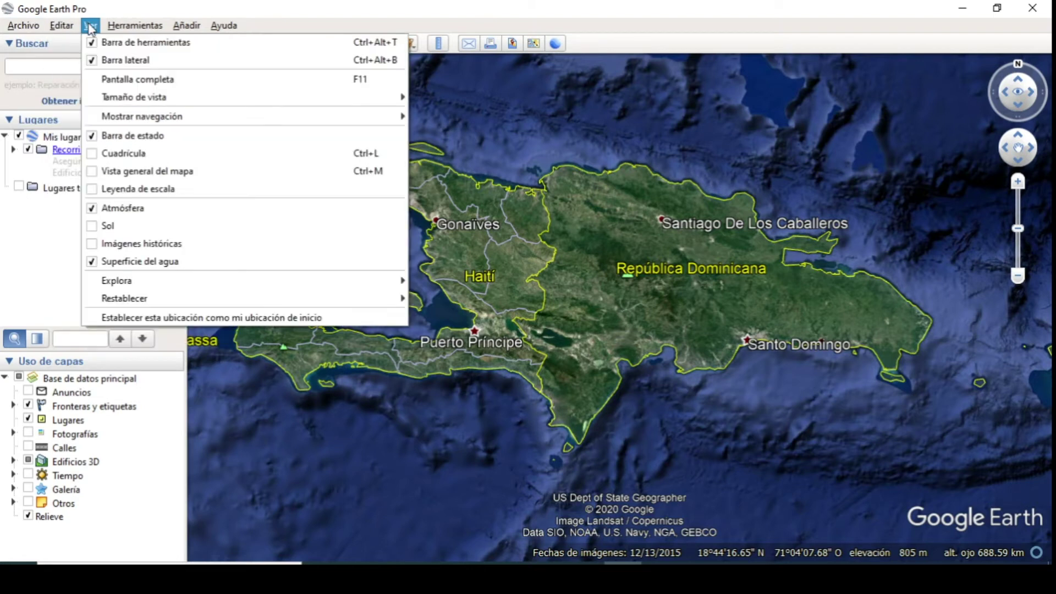
pyautogui.click(94, 158)
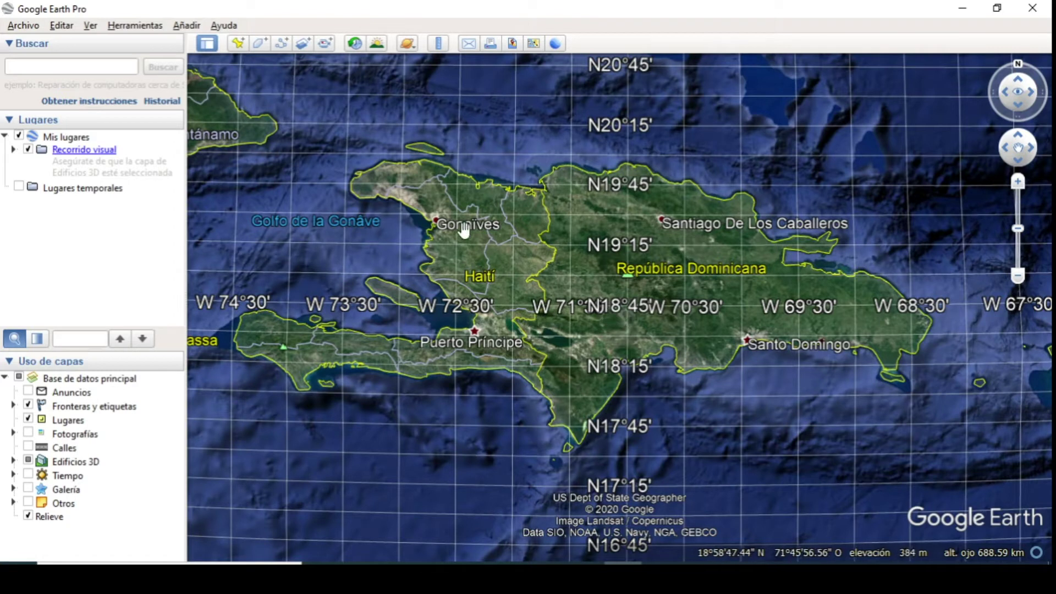
pyautogui.scroll(5, 642, 286)
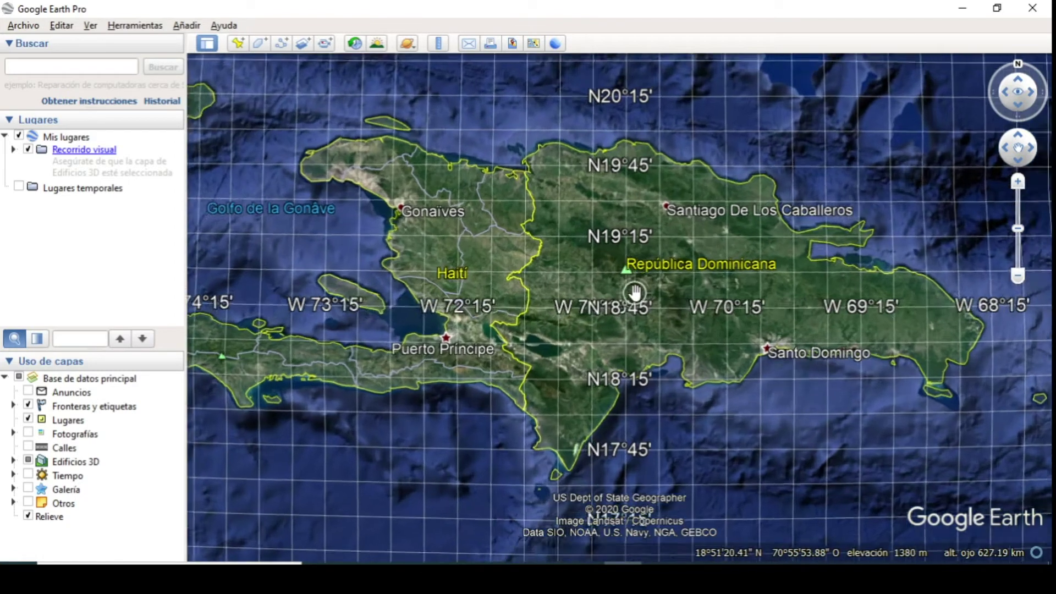
pyautogui.scroll(4, 635, 306)
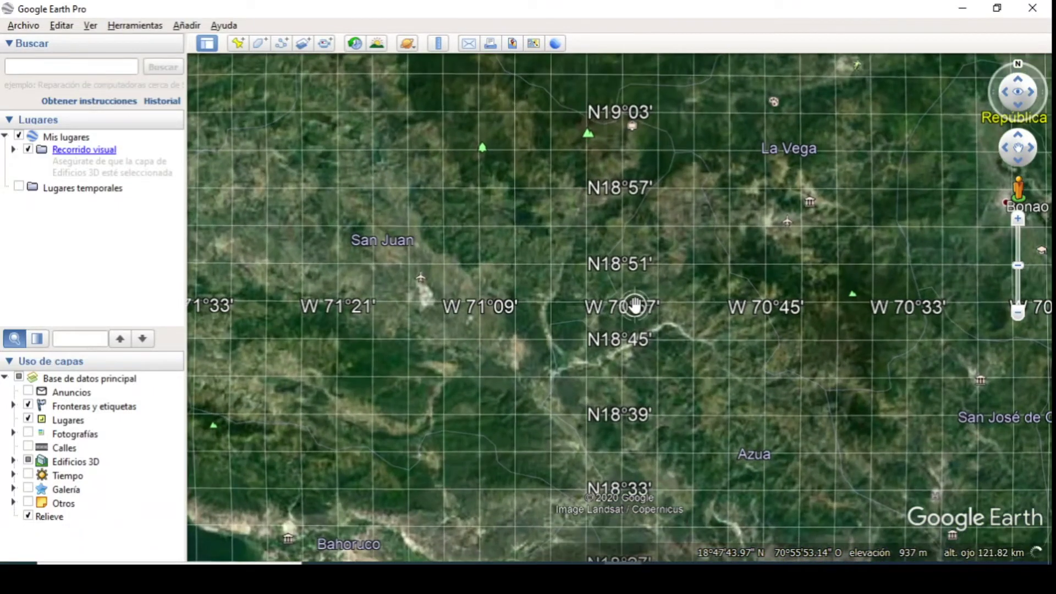
pyautogui.scroll(-3, 635, 306)
pyautogui.scroll(-3, 635, 306)
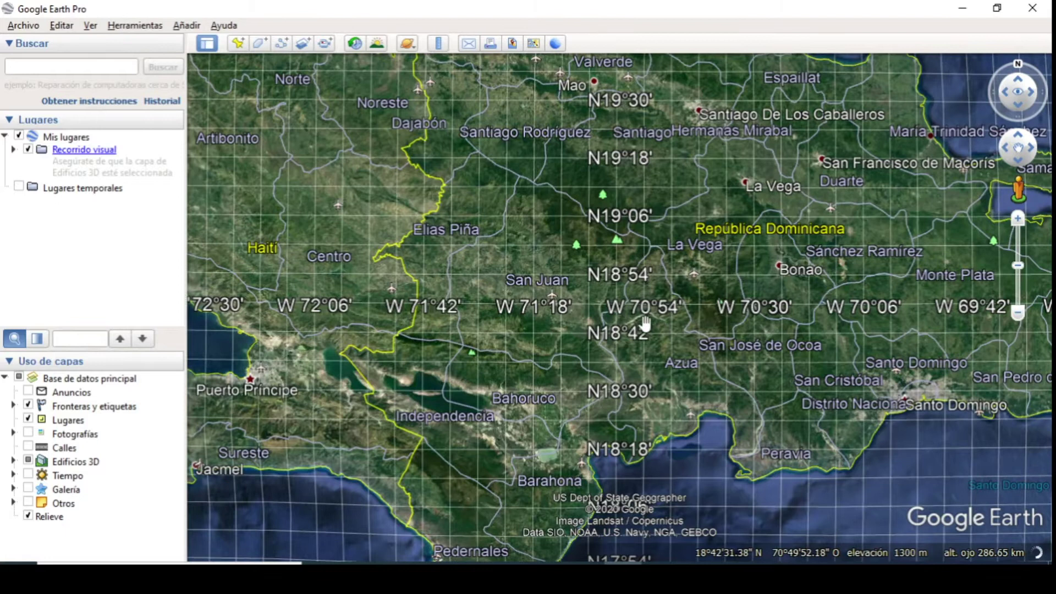
pyautogui.click(91, 26)
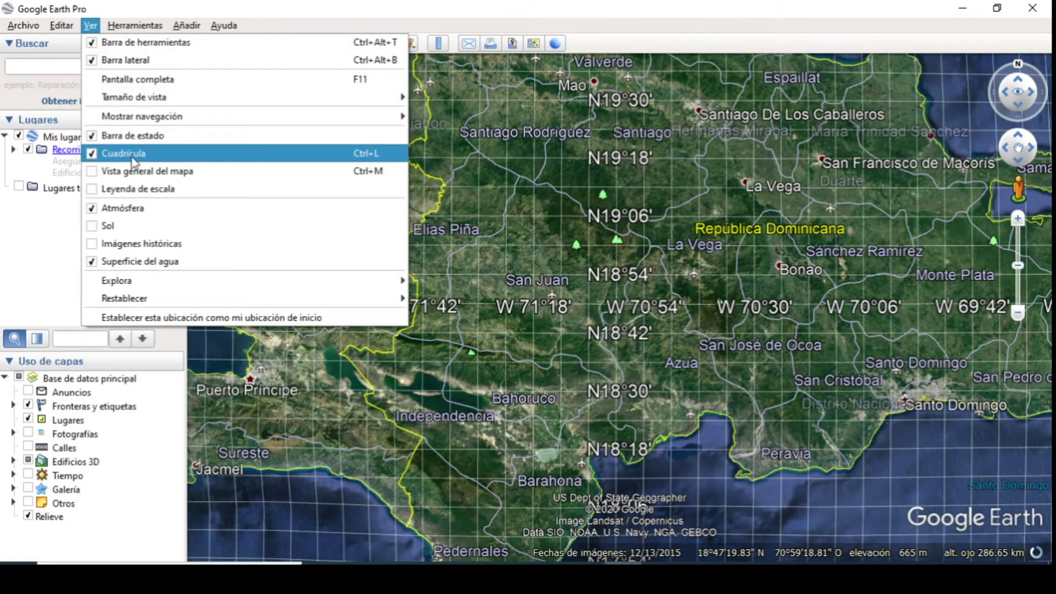
pyautogui.click(132, 156)
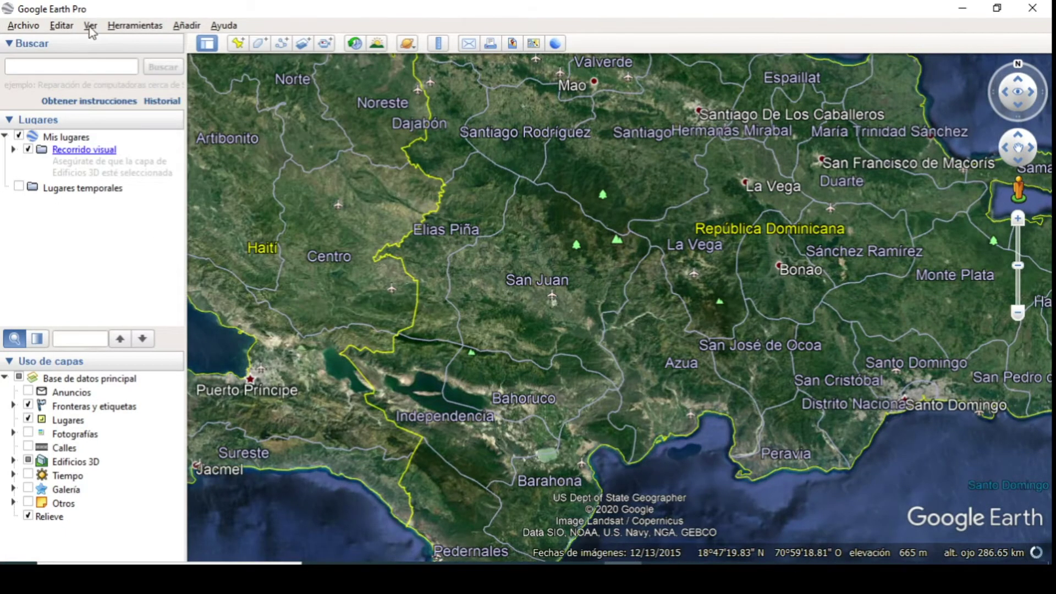
# - Show the scale legend on the map and hide it again
pyautogui.click(91, 27)
pyautogui.click(90, 190)
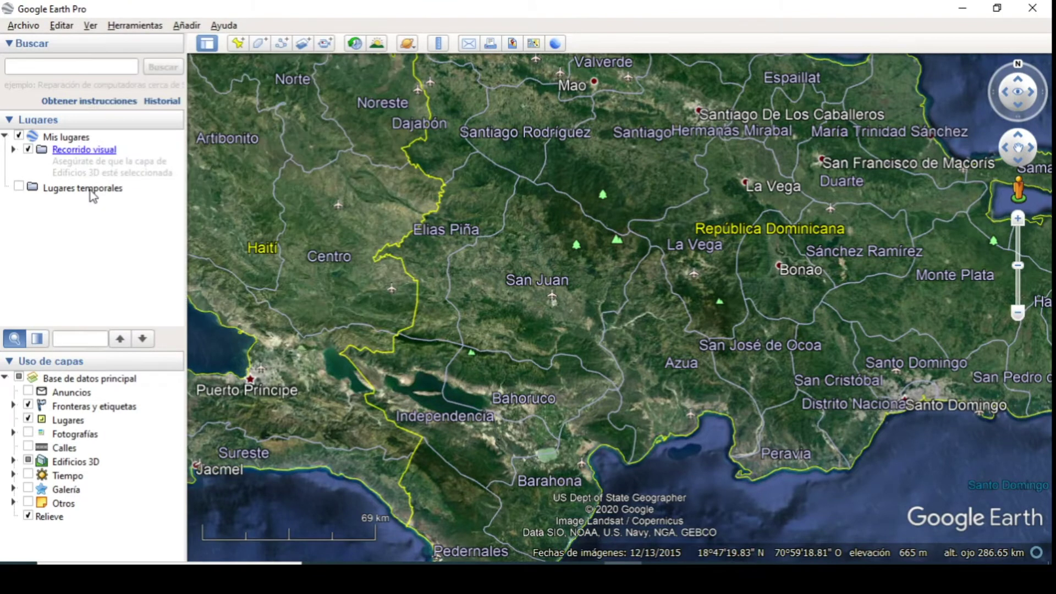
pyautogui.click(90, 26)
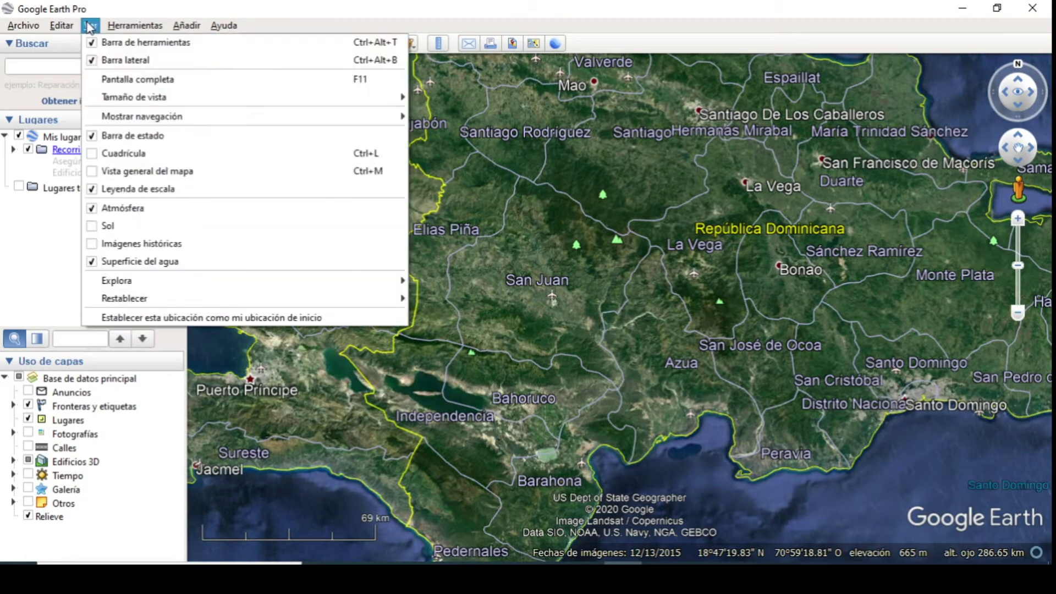
pyautogui.click(96, 190)
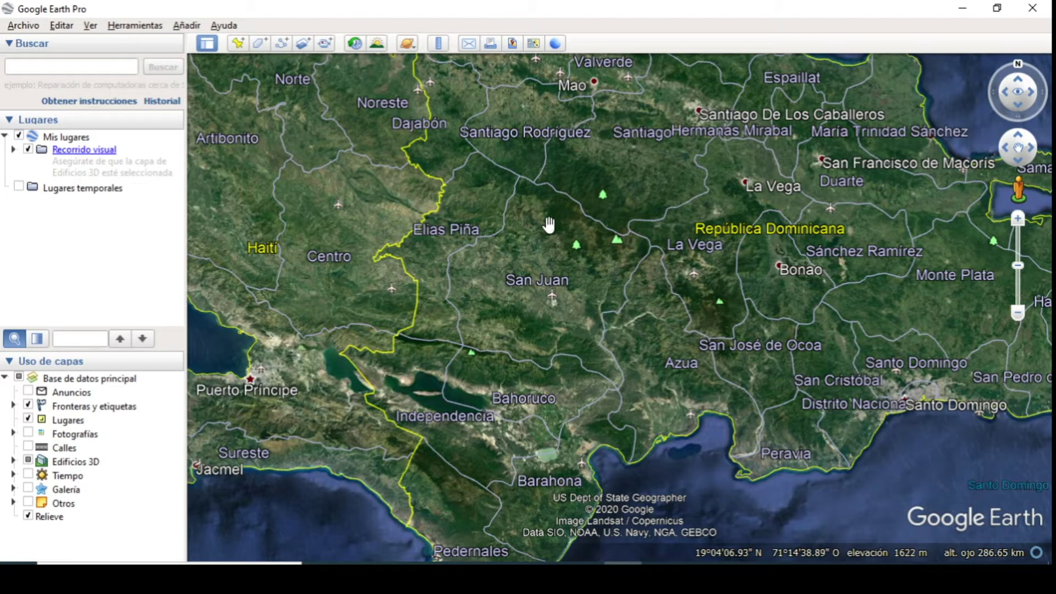
pyautogui.moveTo(542, 231); pyautogui.dragTo(523, 240)
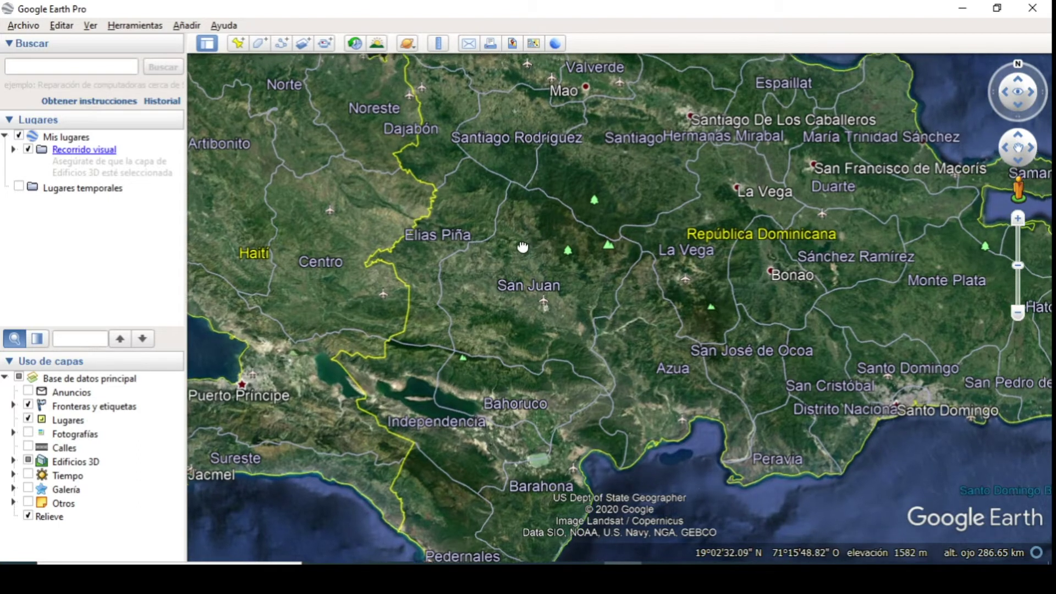
pyautogui.click(125, 26)
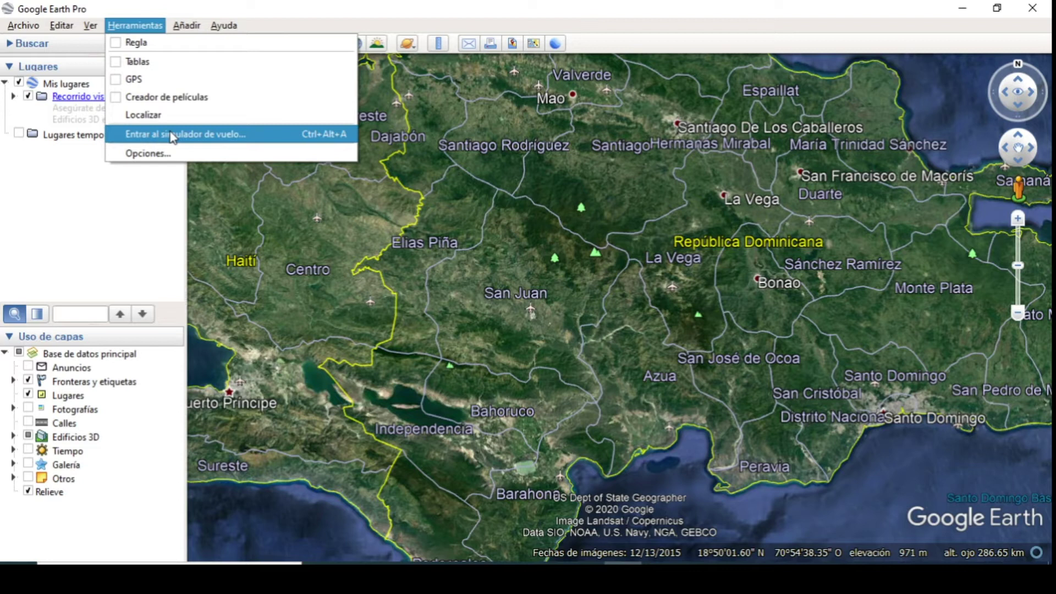
pyautogui.moveTo(194, 24)
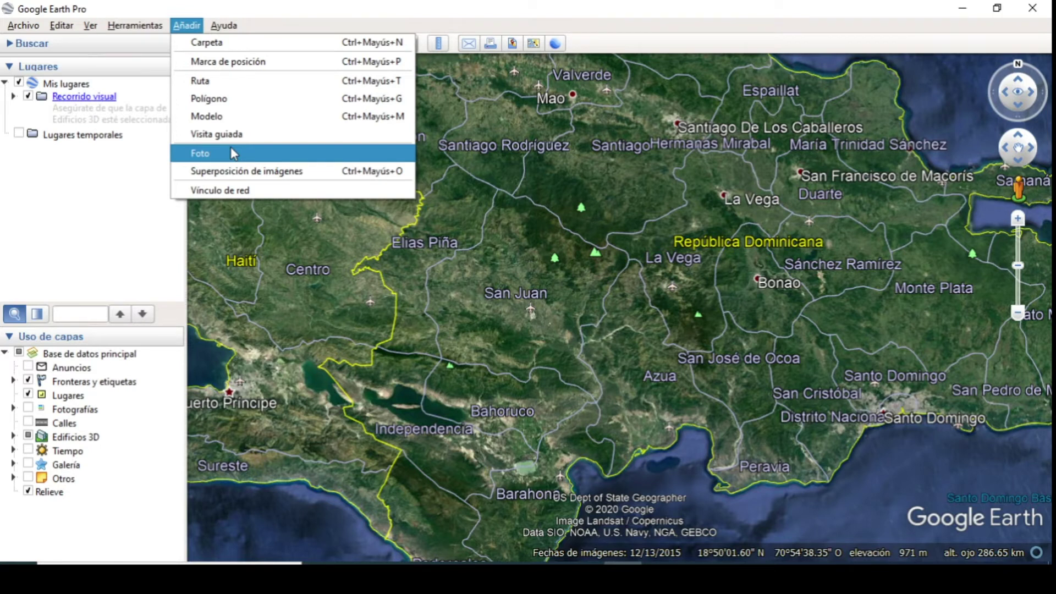
pyautogui.click(257, 19)
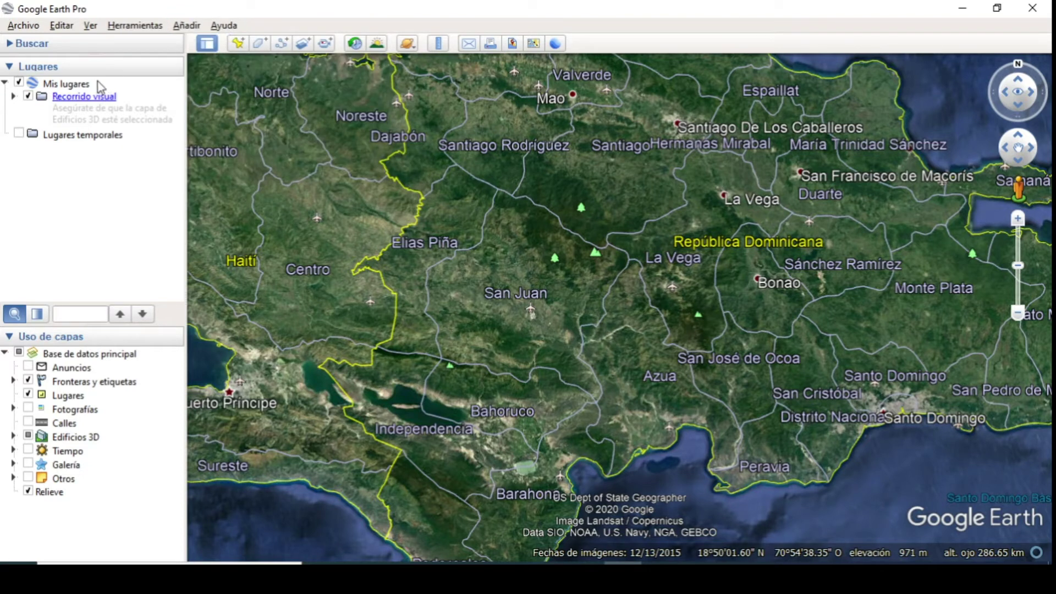
# - Search for "san juan" and examine the city of San Juan de la Maguana at closer and wider zoom levels
pyautogui.click(10, 43)
pyautogui.click(45, 62)
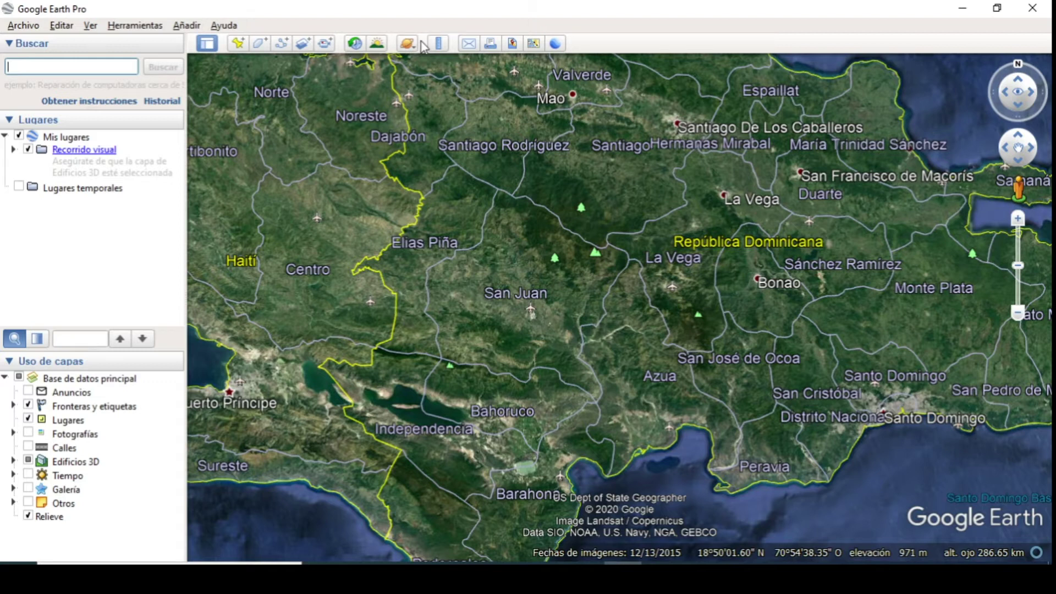
pyautogui.write('san')
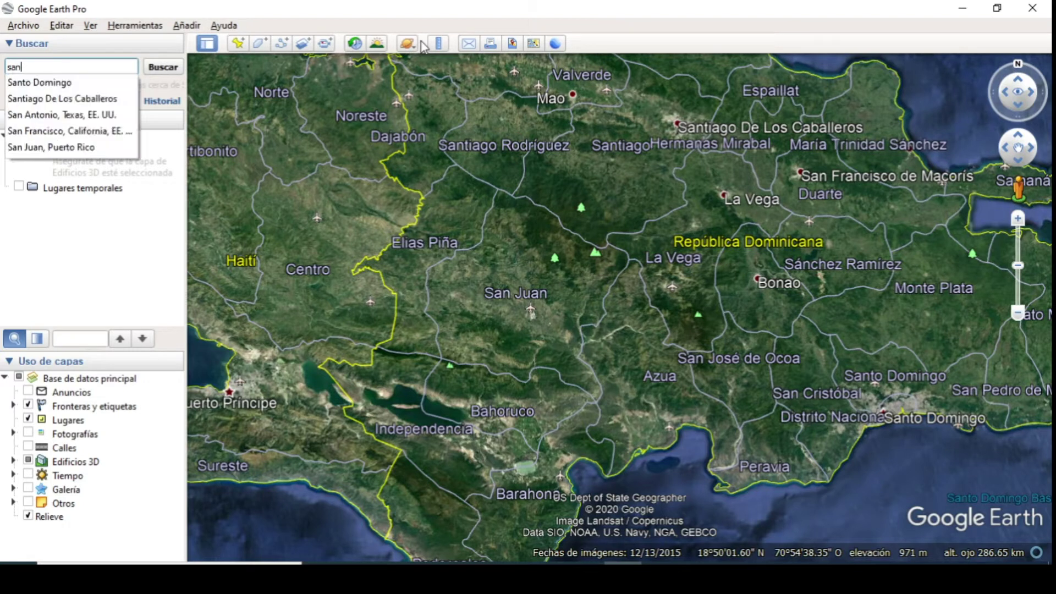
pyautogui.write(' juan')
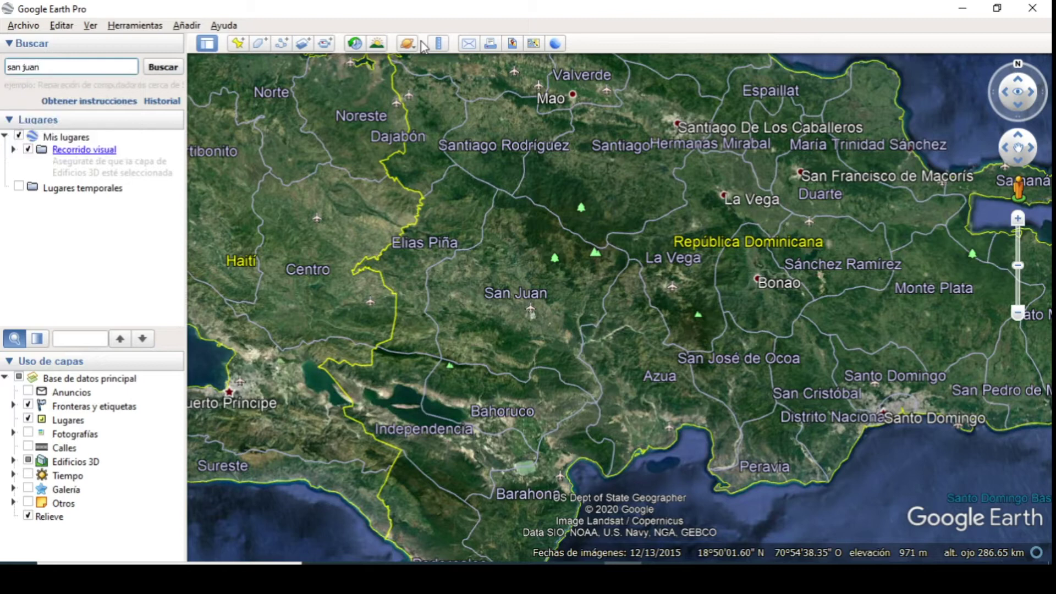
pyautogui.press('Return')
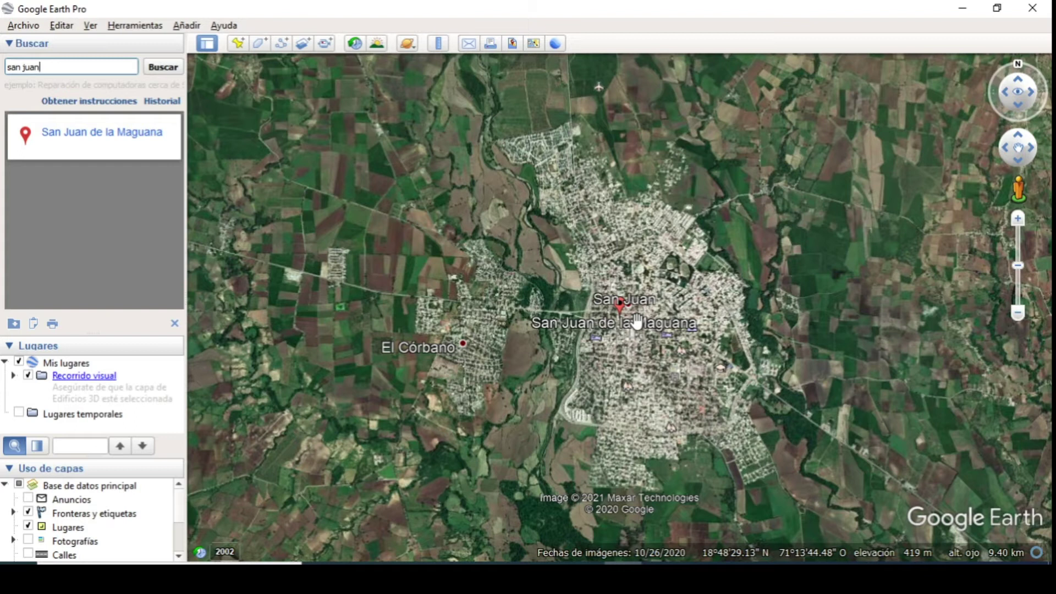
pyautogui.scroll(-3, 636, 321)
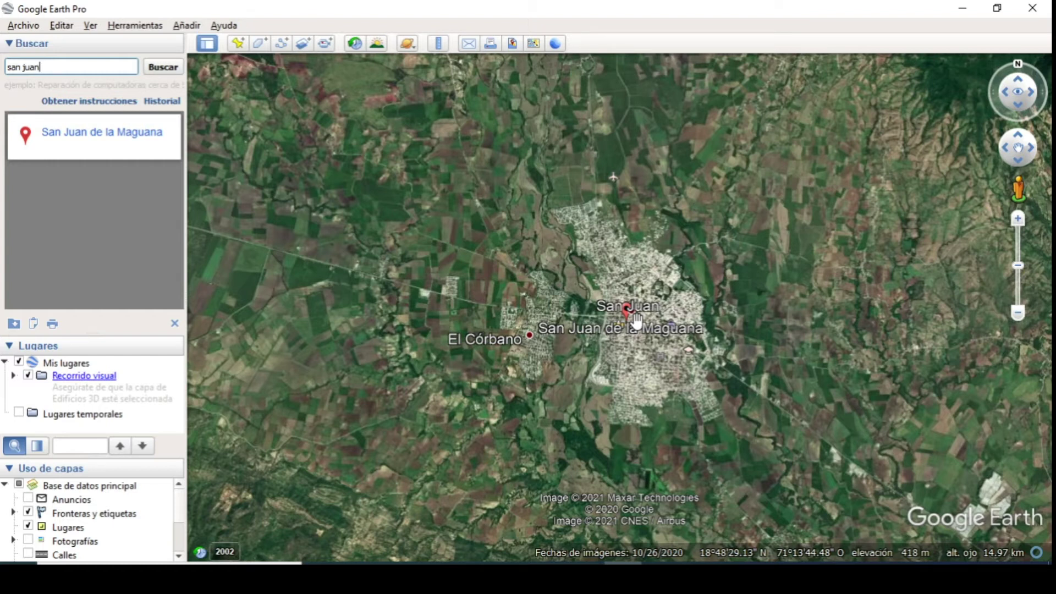
pyautogui.scroll(5, 636, 322)
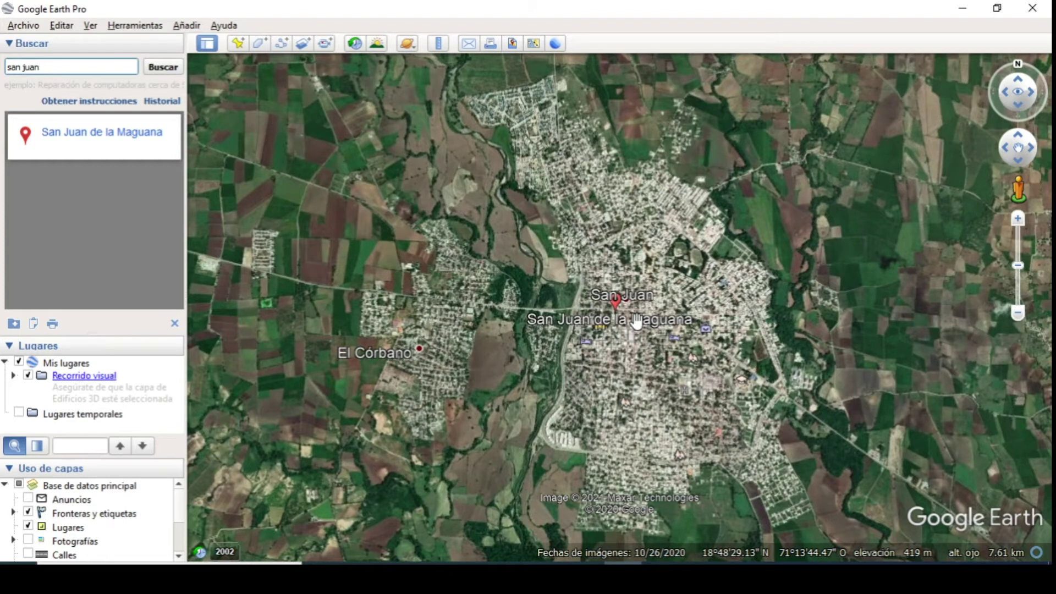
pyautogui.scroll(2, 636, 323)
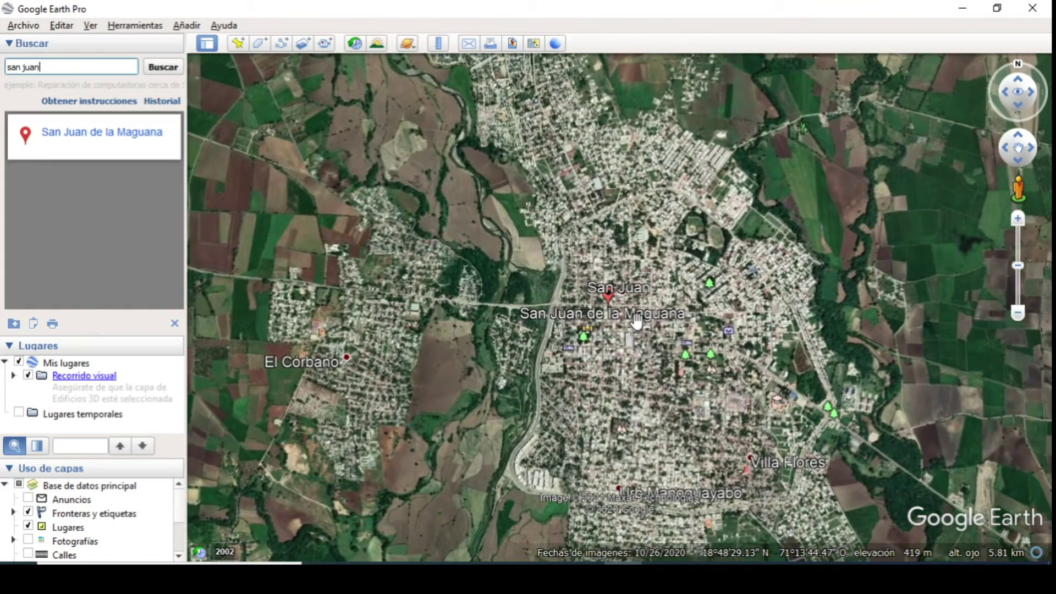
pyautogui.scroll(1, 636, 322)
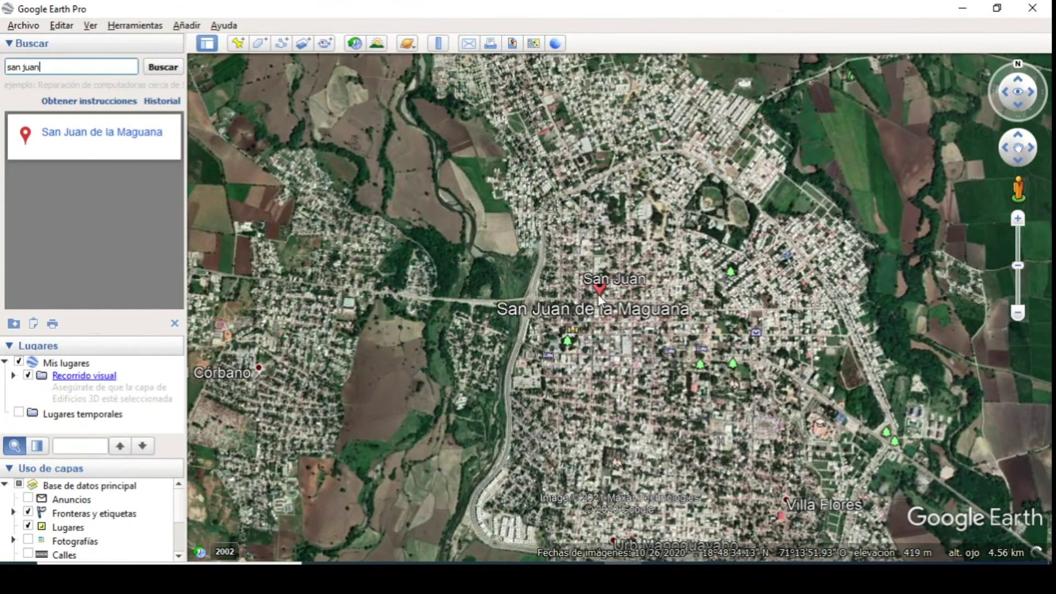
pyautogui.scroll(1, 545, 324)
pyautogui.scroll(-3, 544, 325)
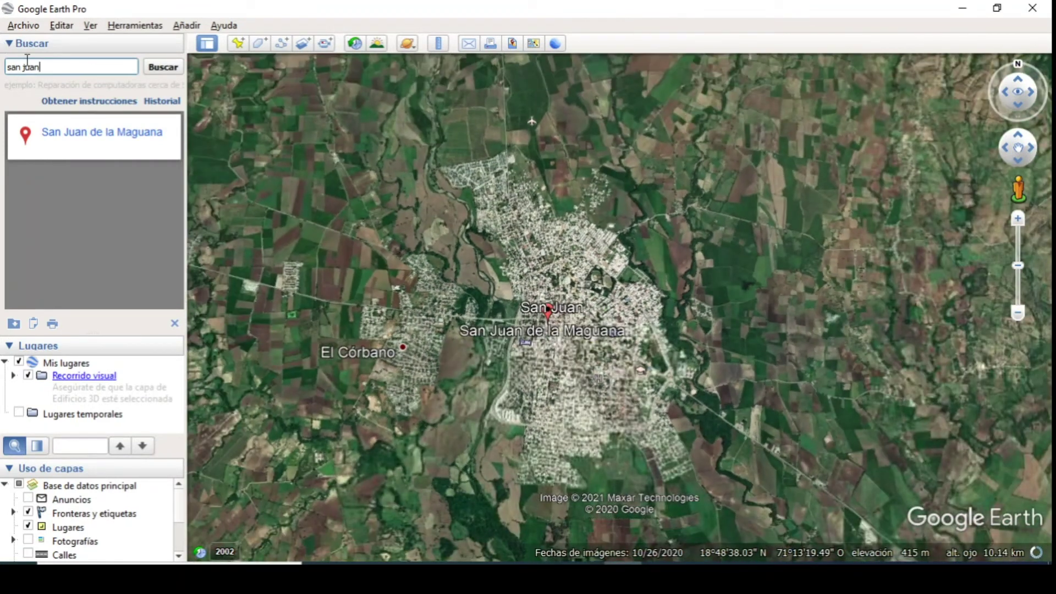
# - Replace the search text with the suggested place Santo Domingo Este and run the search
pyautogui.click(53, 63)
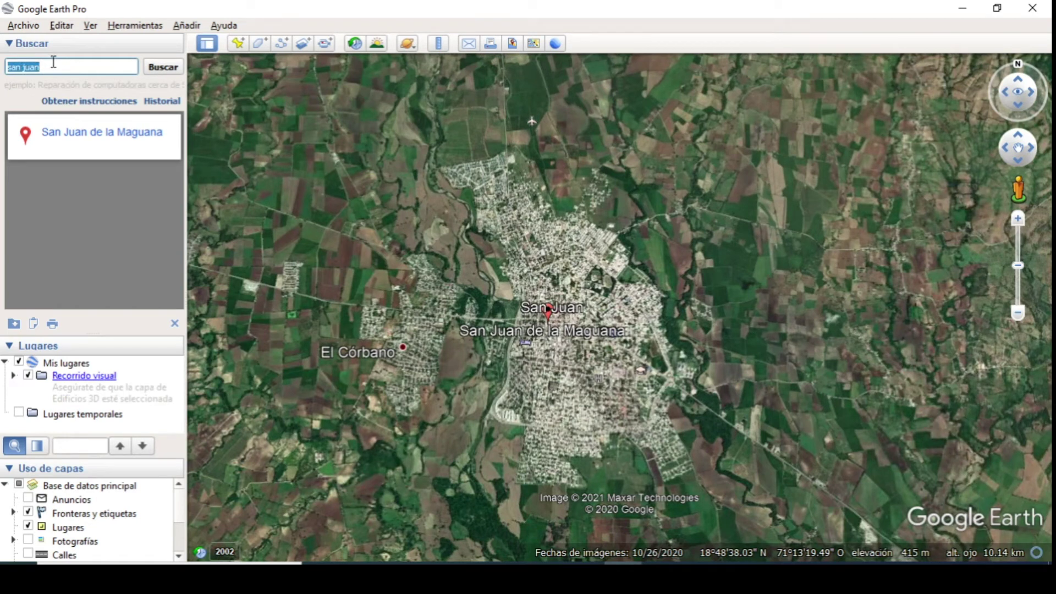
pyautogui.write('santo dom')
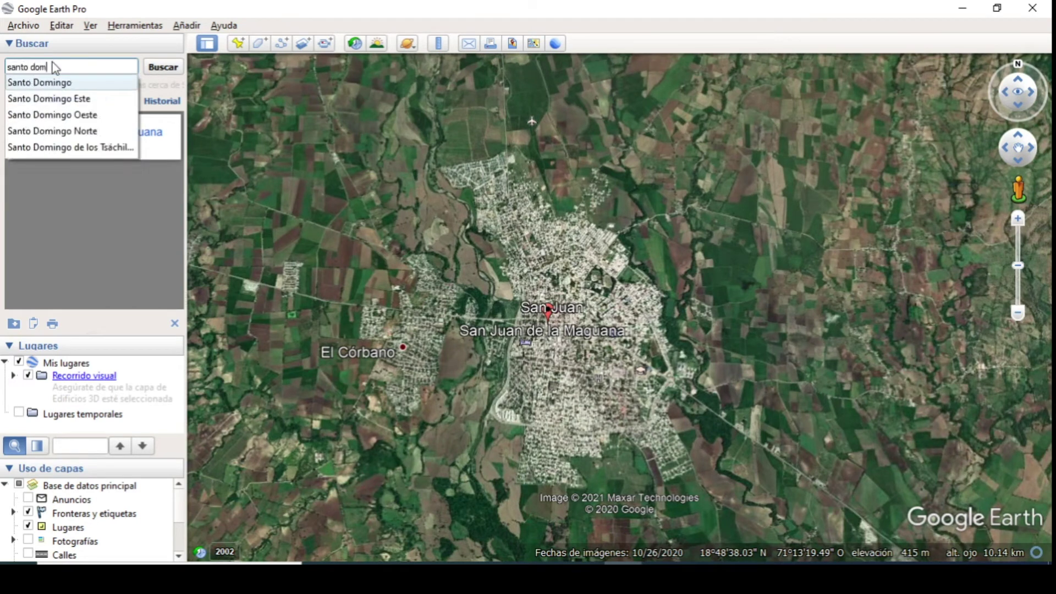
pyautogui.click(58, 103)
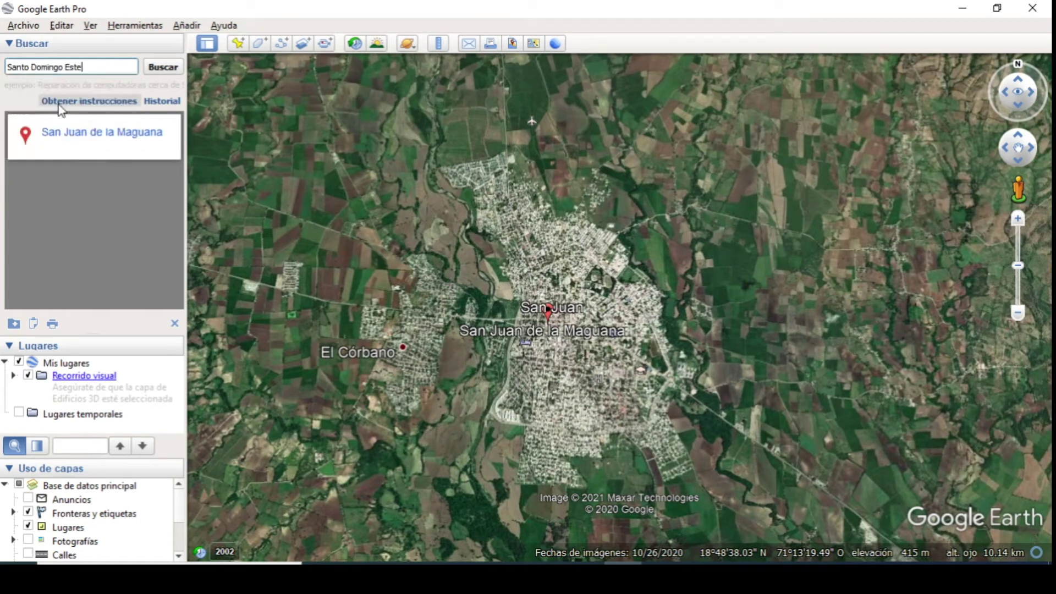
pyautogui.click(156, 71)
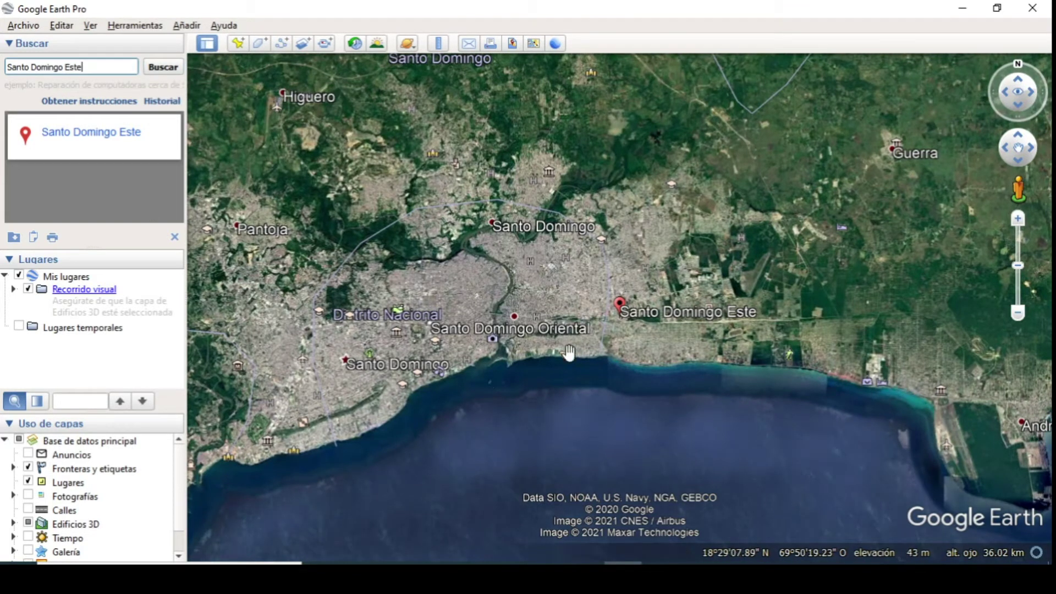
# - Examine the streets and neighbourhoods around the Santo Domingo Este marker up close, including the area to its east
pyautogui.scroll(3, 572, 318)
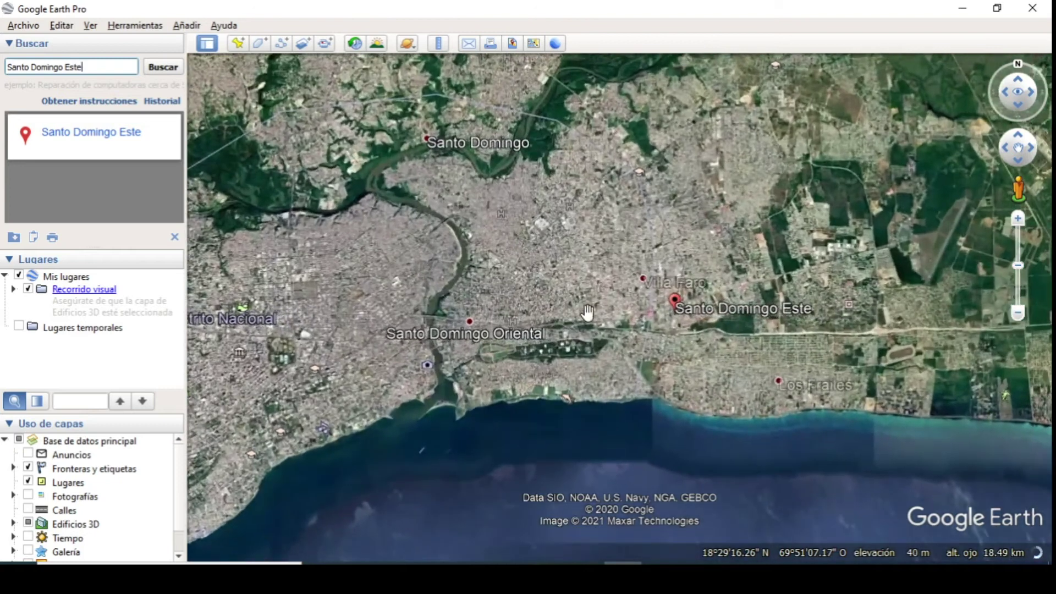
pyautogui.scroll(4, 627, 316)
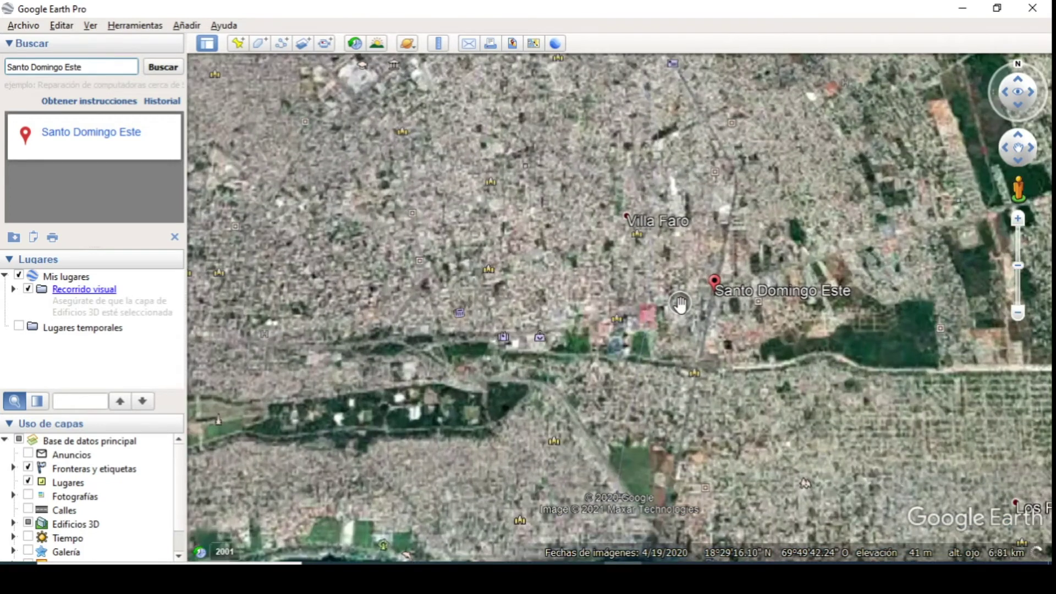
pyautogui.scroll(3, 680, 305)
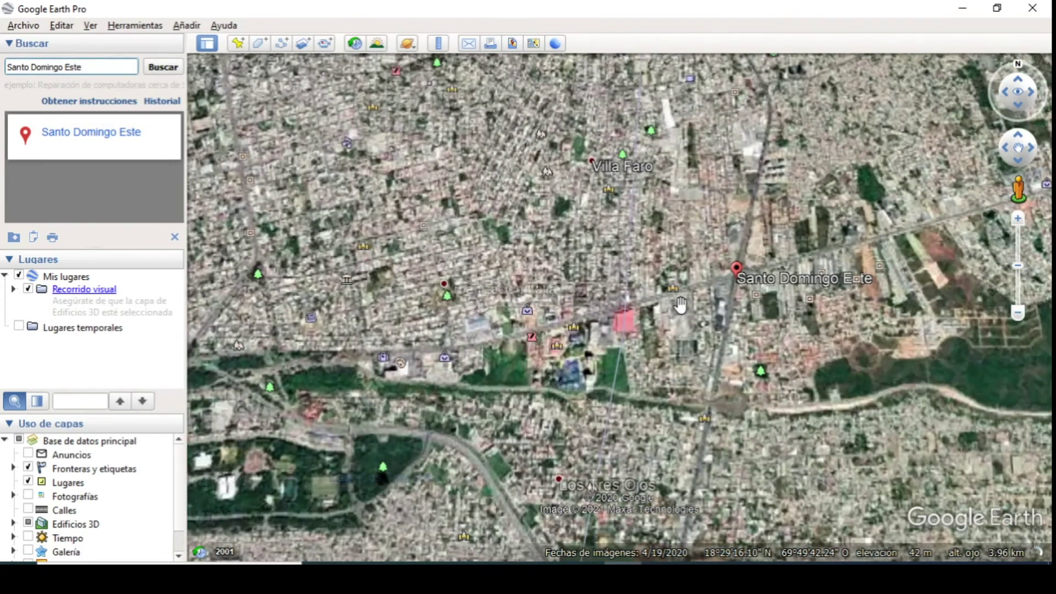
pyautogui.scroll(2, 699, 304)
pyautogui.scroll(5, 706, 304)
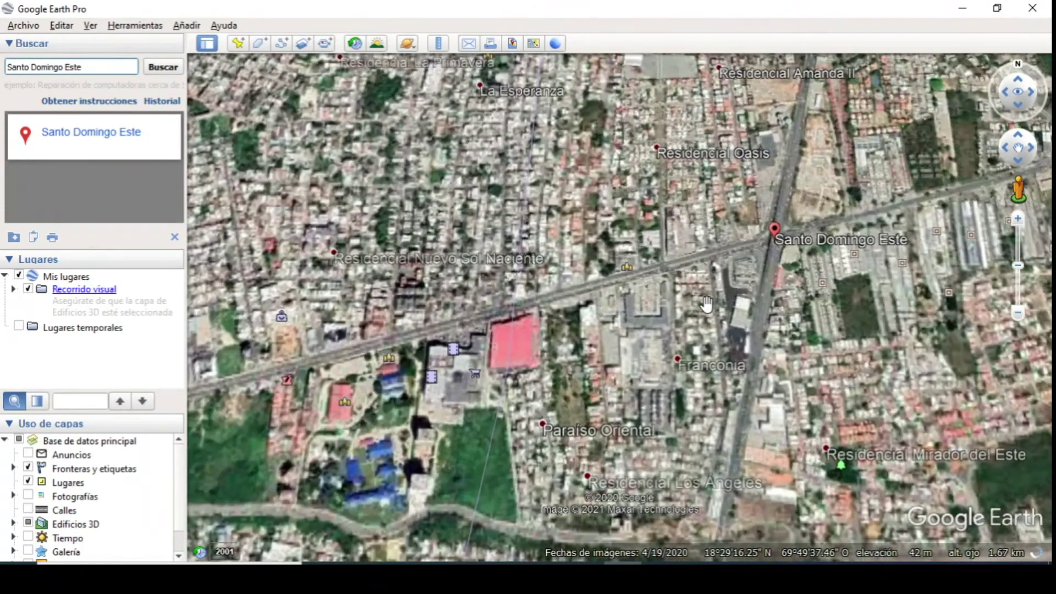
pyautogui.scroll(3, 706, 304)
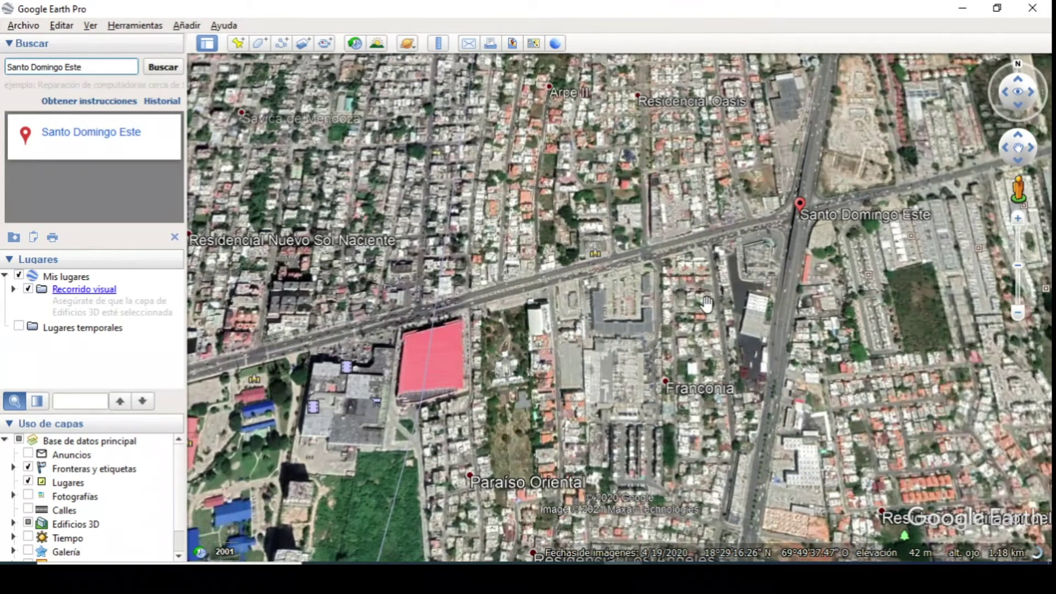
pyautogui.scroll(2, 706, 304)
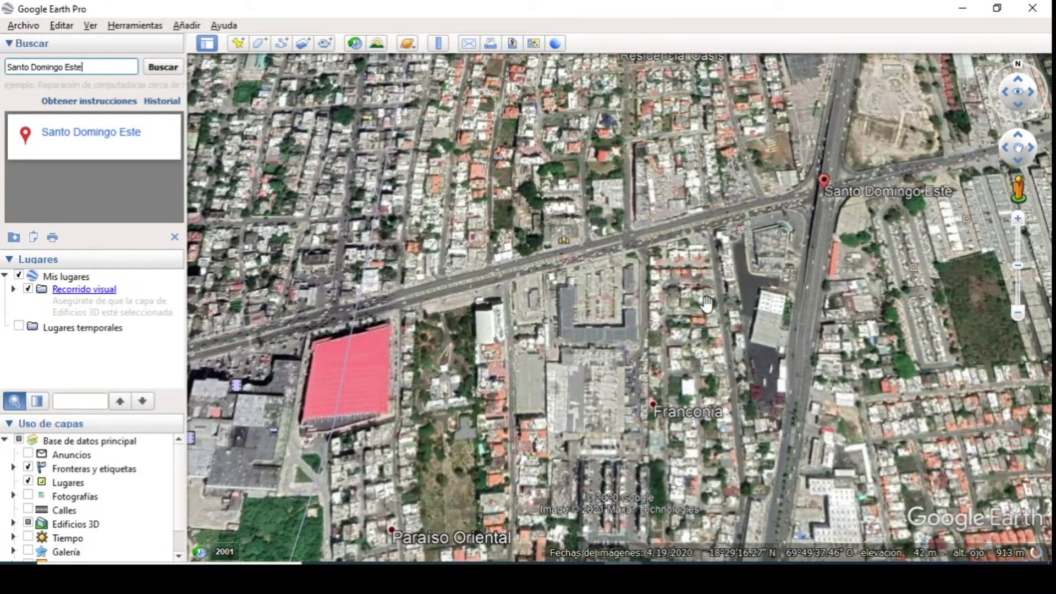
pyautogui.scroll(-2, 706, 304)
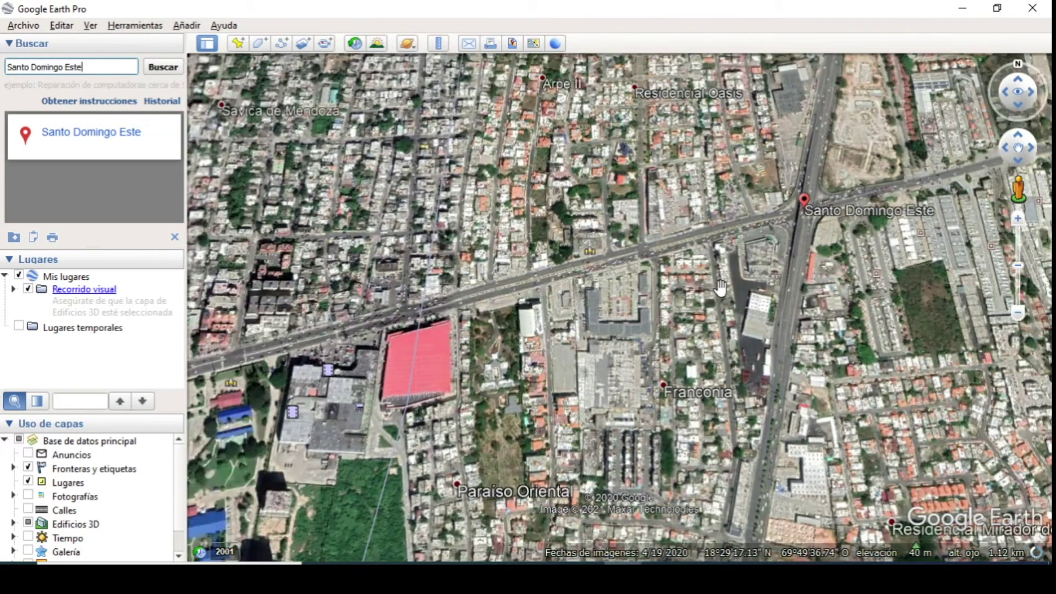
pyautogui.scroll(-2, 751, 257)
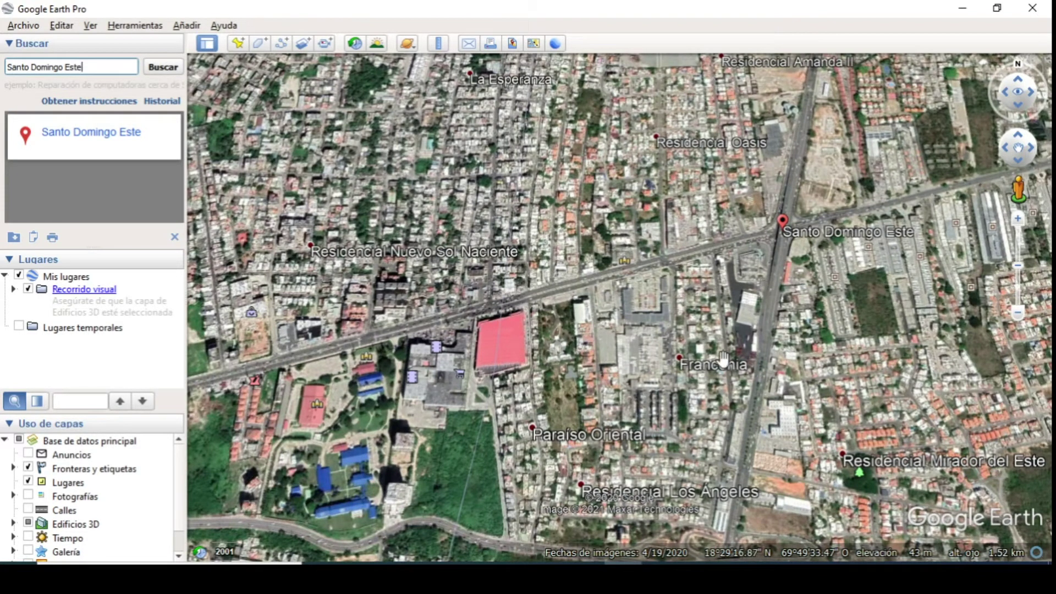
pyautogui.scroll(-1, 762, 429)
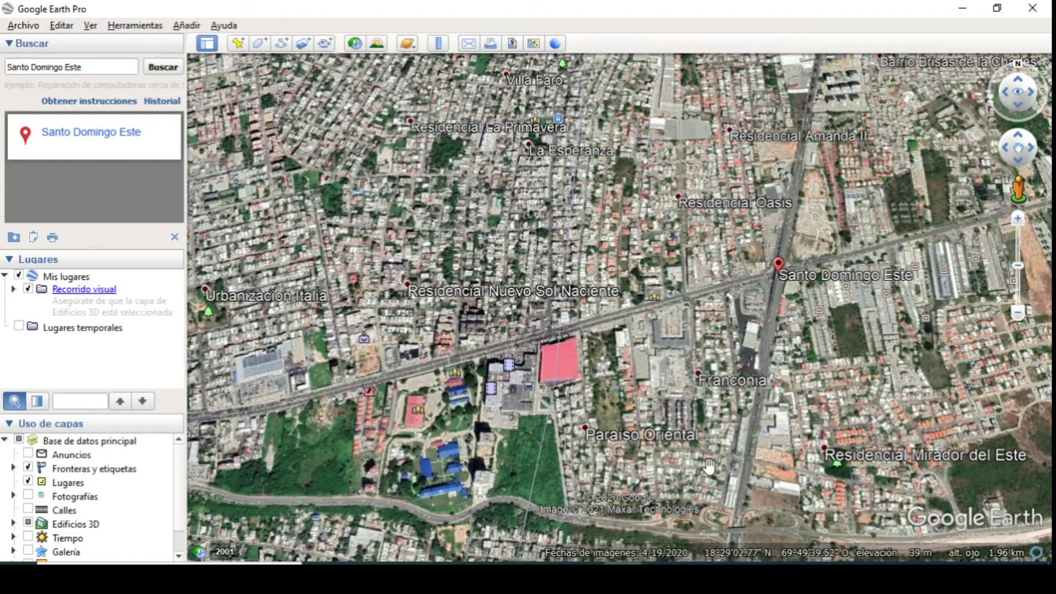
pyautogui.scroll(-3, 709, 459)
pyautogui.moveTo(756, 422); pyautogui.dragTo(684, 424)
pyautogui.moveTo(921, 357); pyautogui.dragTo(858, 354)
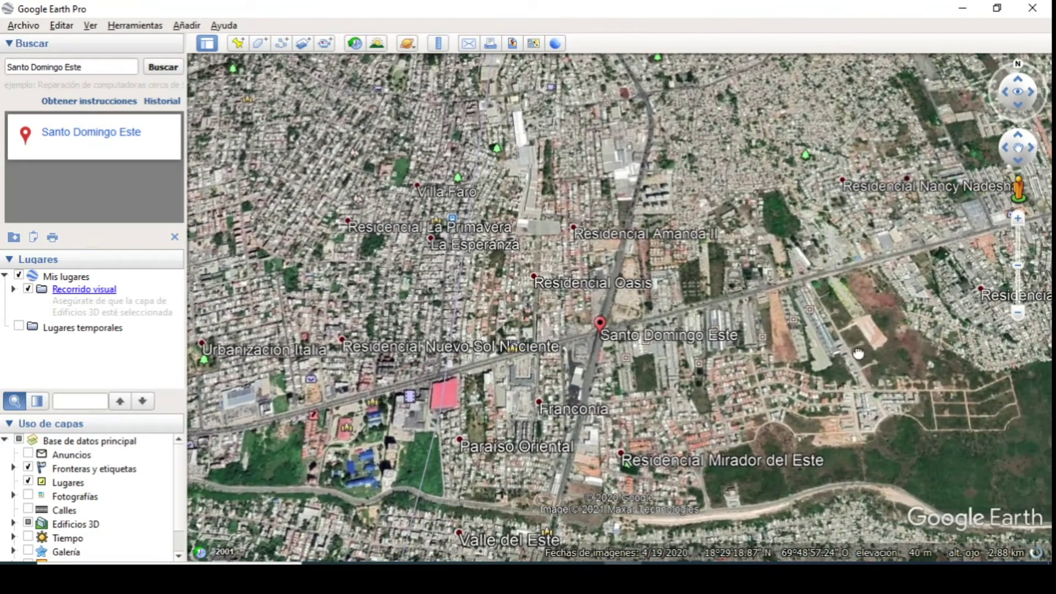
pyautogui.moveTo(737, 376); pyautogui.dragTo(633, 384)
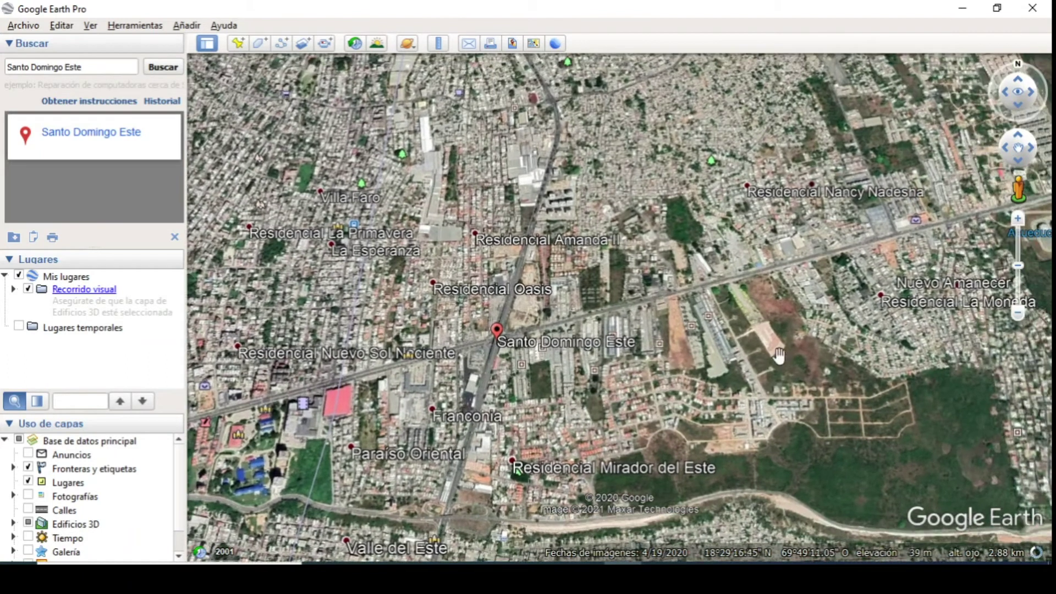
# - Turn on historical imagery for Santo Domingo Este, set its date to 3/2004, and view the wider area
pyautogui.click(225, 553)
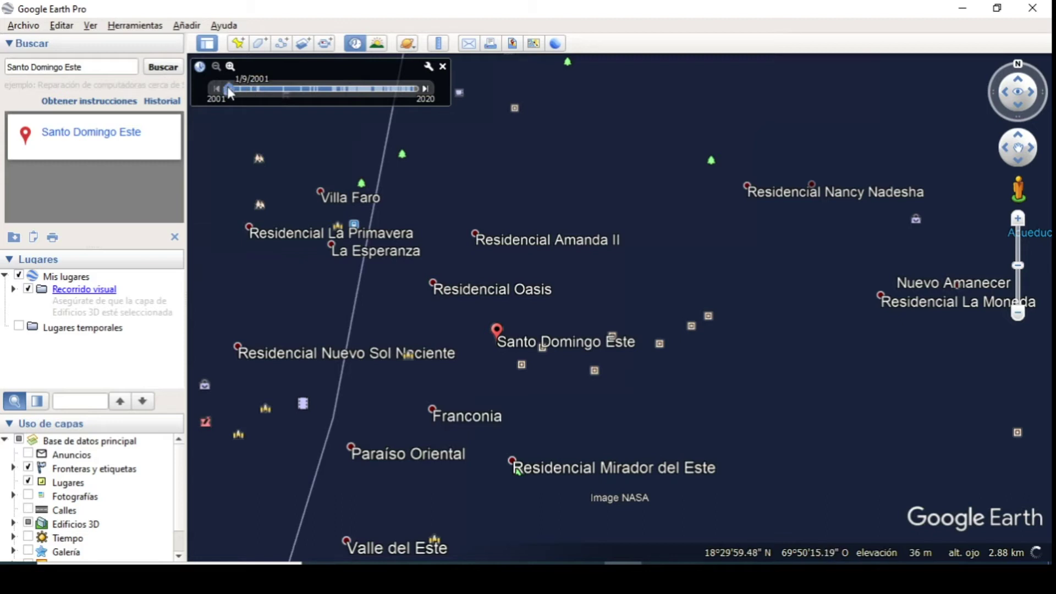
pyautogui.moveTo(228, 88); pyautogui.dragTo(240, 92)
pyautogui.scroll(-3, 644, 333)
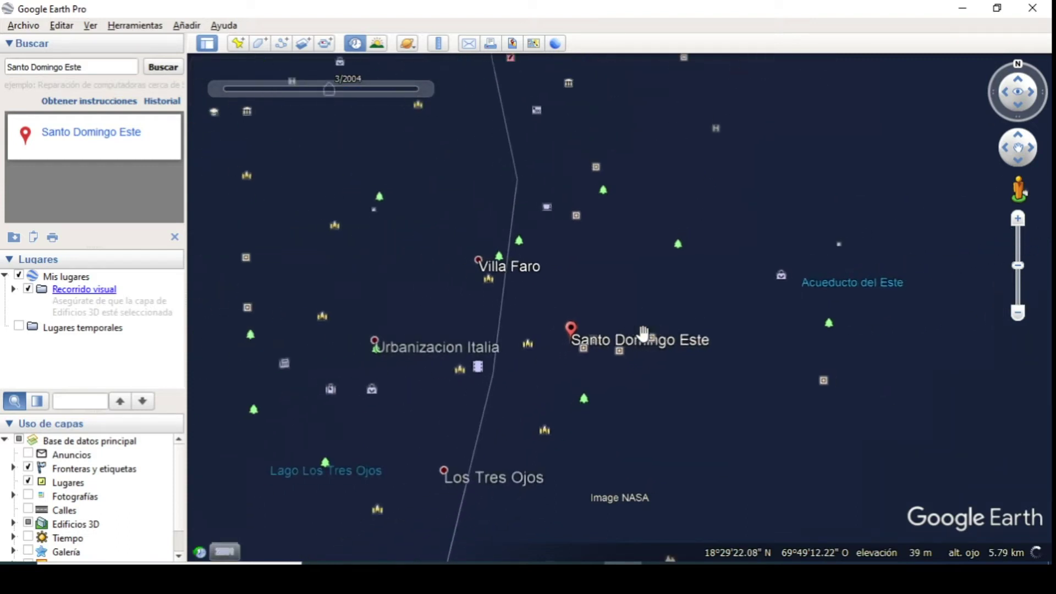
pyautogui.scroll(-3, 643, 333)
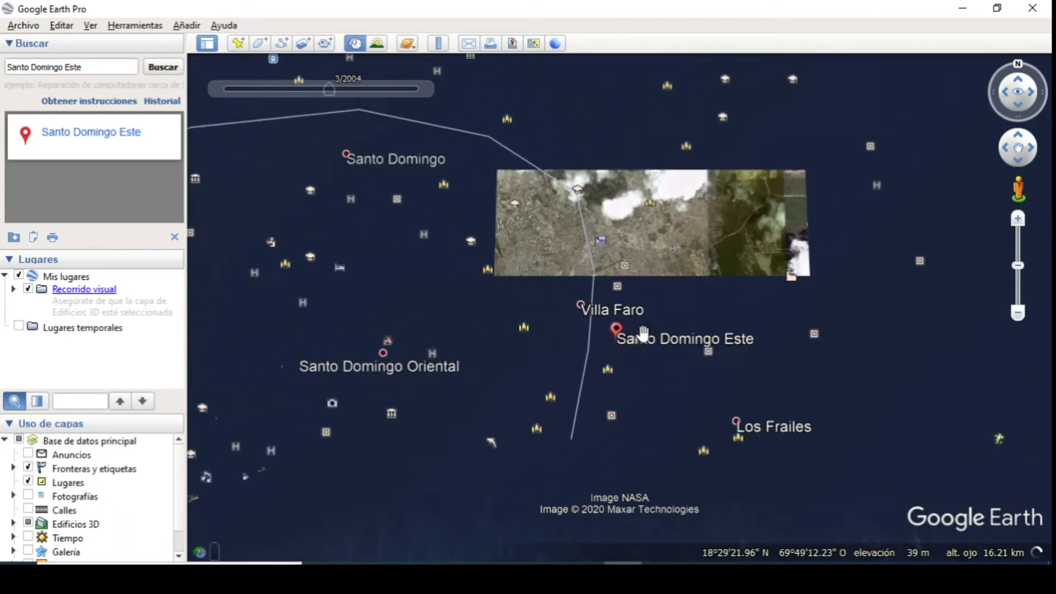
pyautogui.scroll(3, 643, 332)
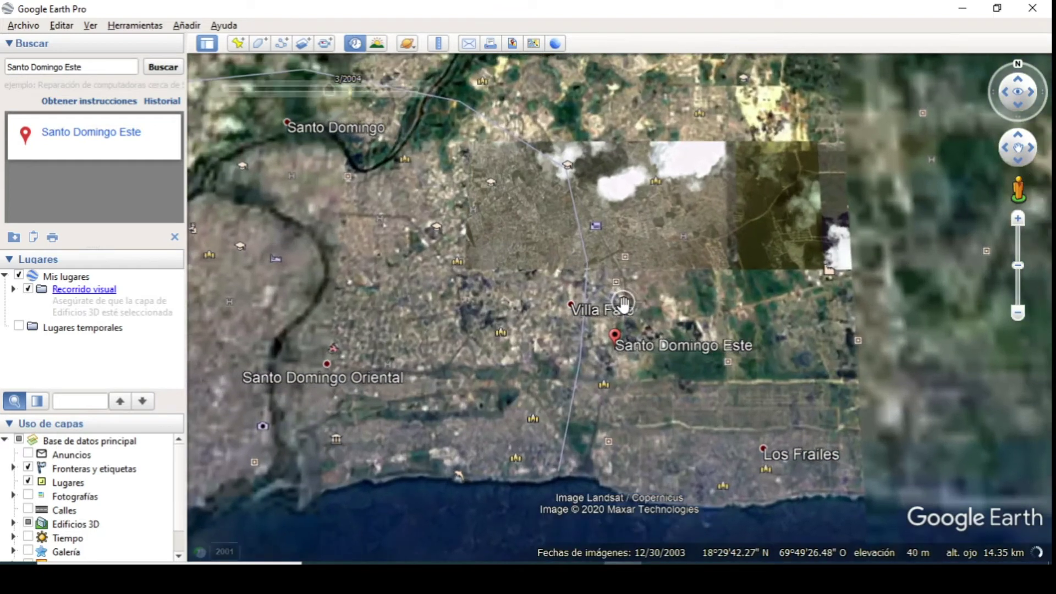
# - Examine the streets around the Santo Domingo Este marker up close in the 3/21/2004 imagery
pyautogui.scroll(2, 654, 407)
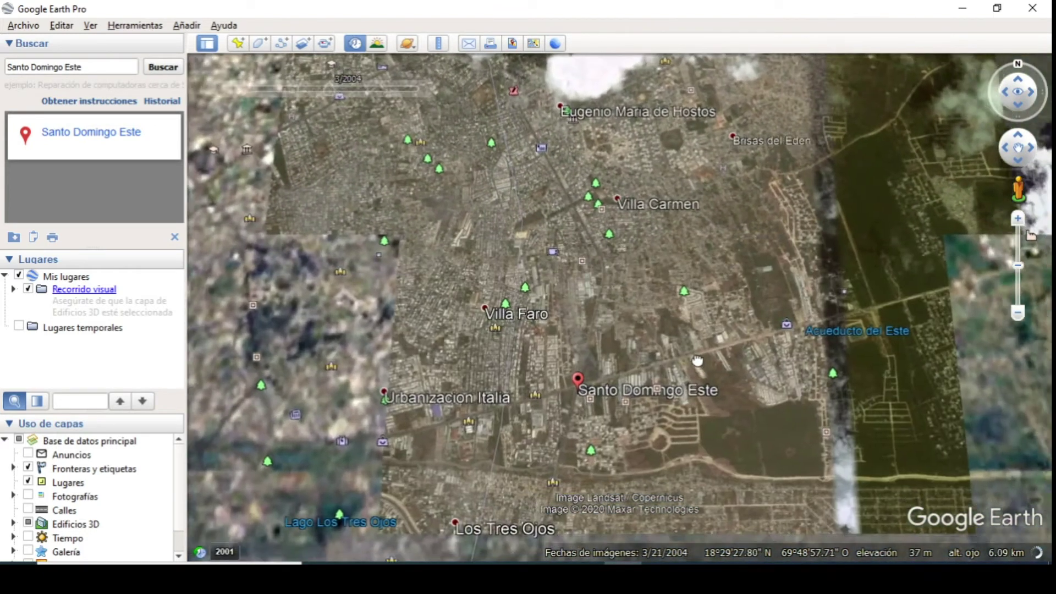
pyautogui.scroll(2, 654, 407)
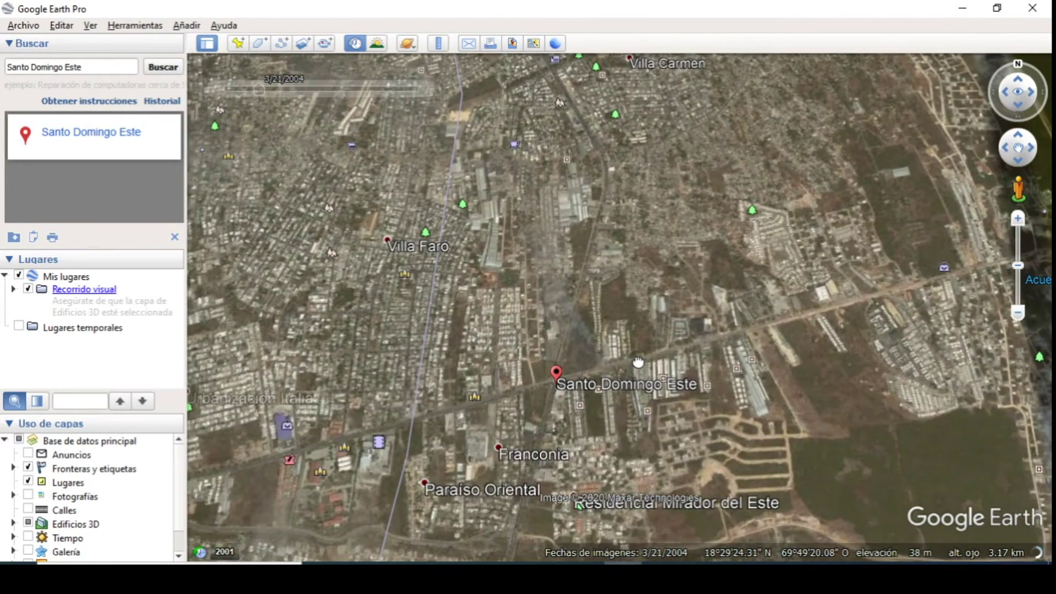
pyautogui.moveTo(637, 362); pyautogui.dragTo(651, 337)
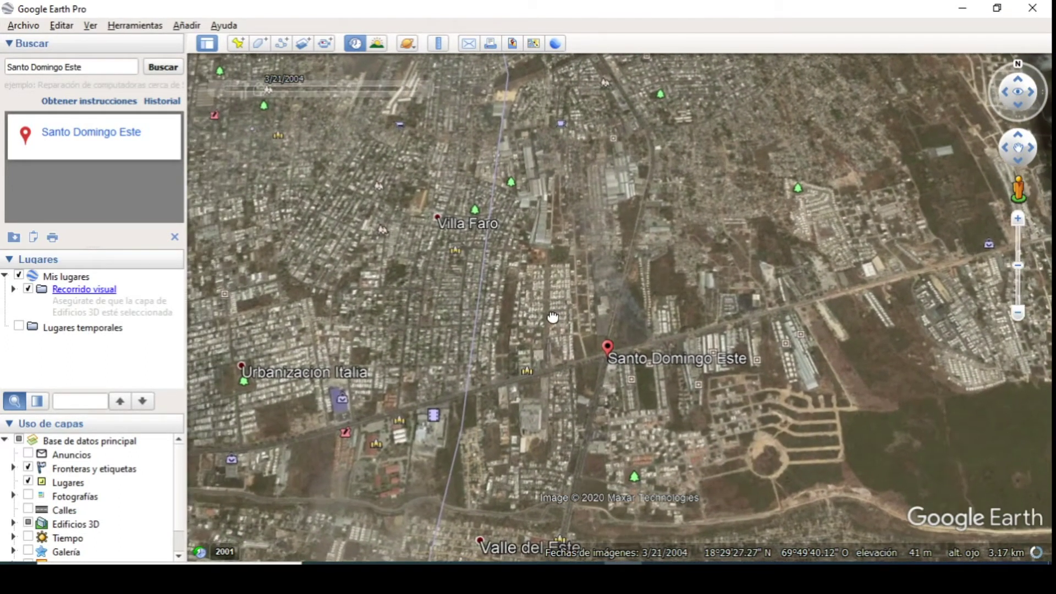
# - Advance the historical imagery of Santo Domingo Este to 11/9/2006 and on to 9/11/2008
pyautogui.moveTo(266, 98)
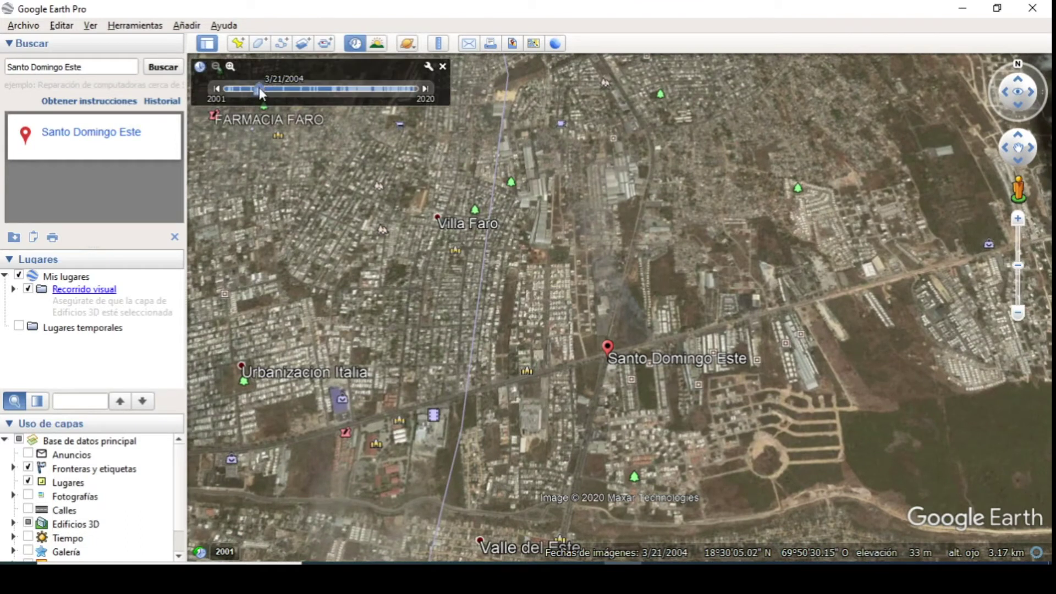
pyautogui.moveTo(269, 90); pyautogui.dragTo(284, 91)
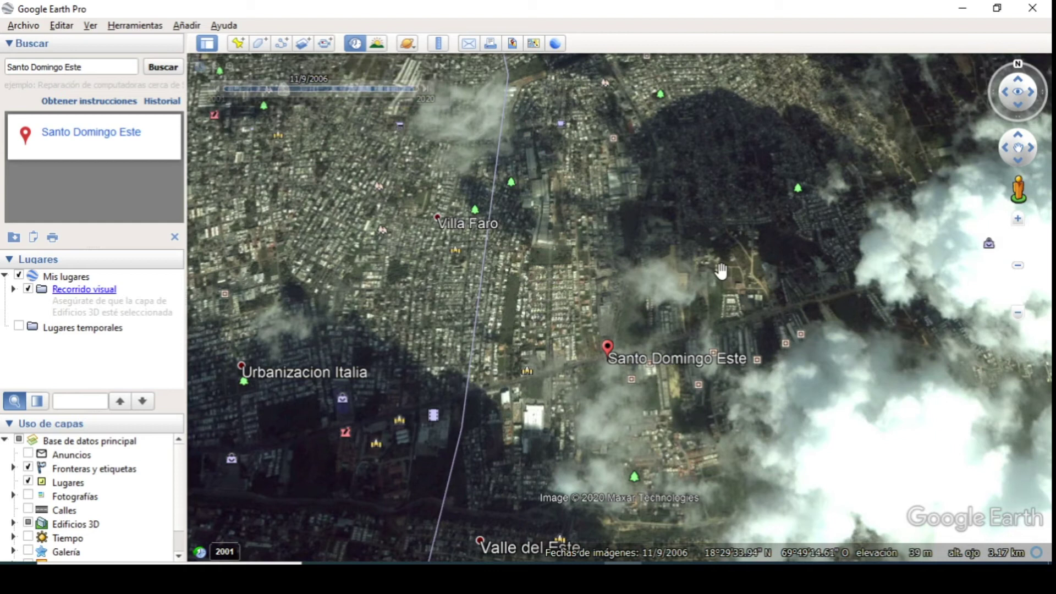
pyautogui.moveTo(283, 90); pyautogui.dragTo(302, 93)
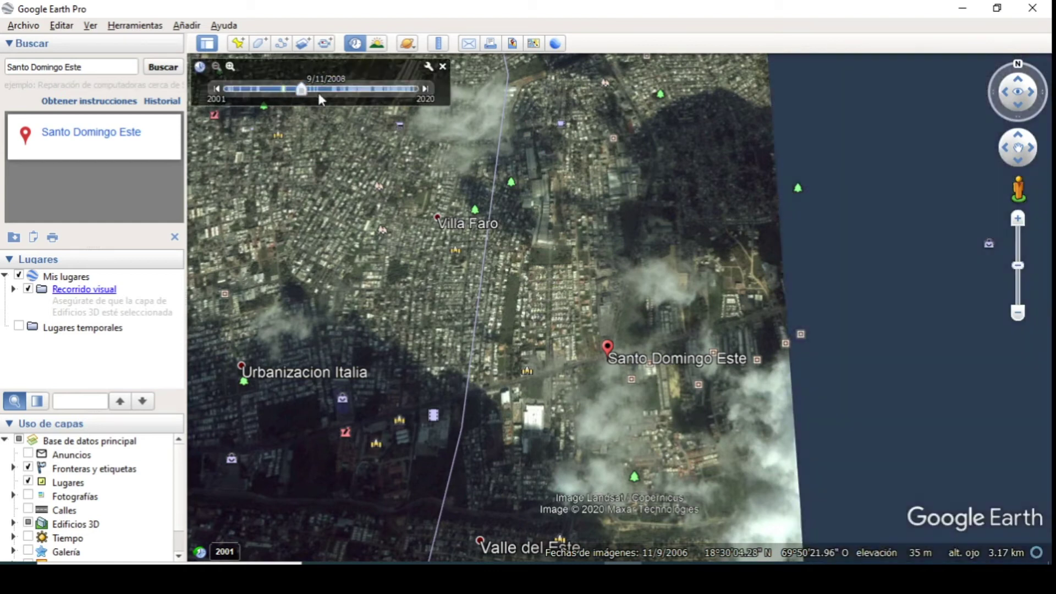
# - Set the historical imagery date to 6/3/2010 and examine the neighbourhoods around the Santo Domingo Este marker up close
pyautogui.click(318, 90)
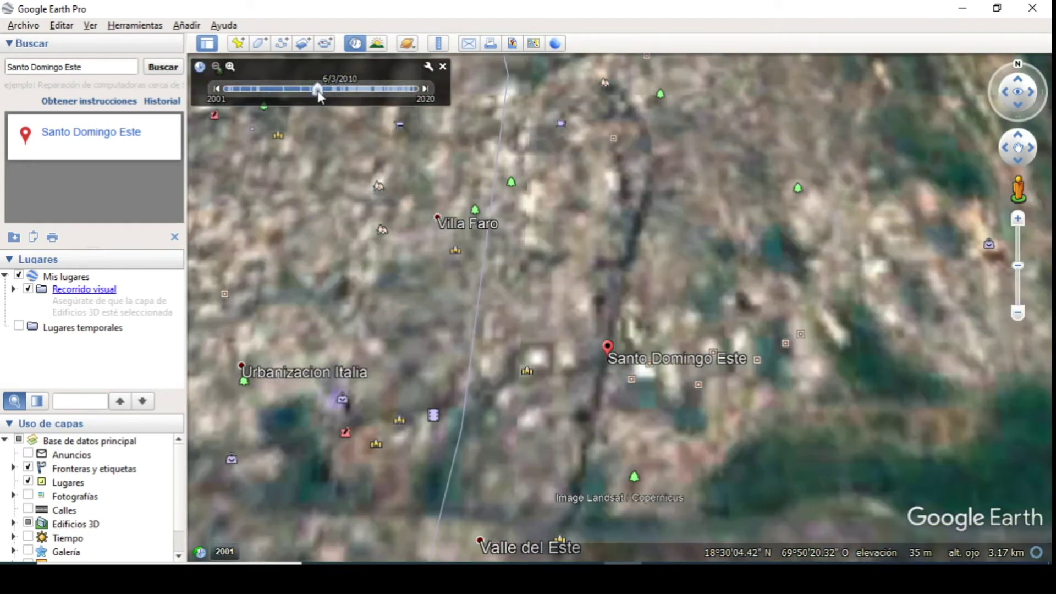
pyautogui.scroll(3, 676, 363)
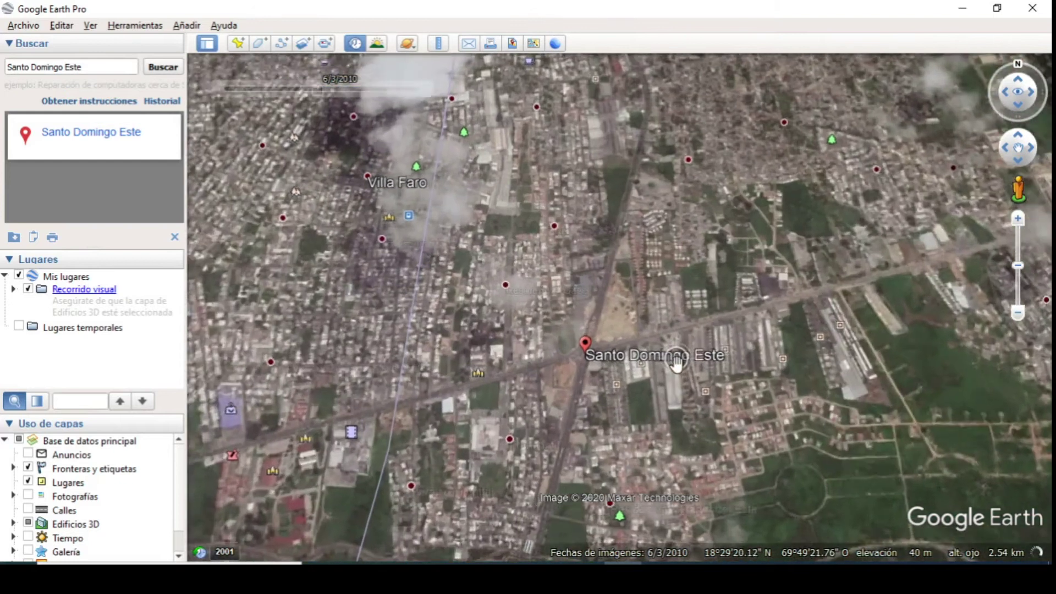
pyautogui.scroll(2, 599, 374)
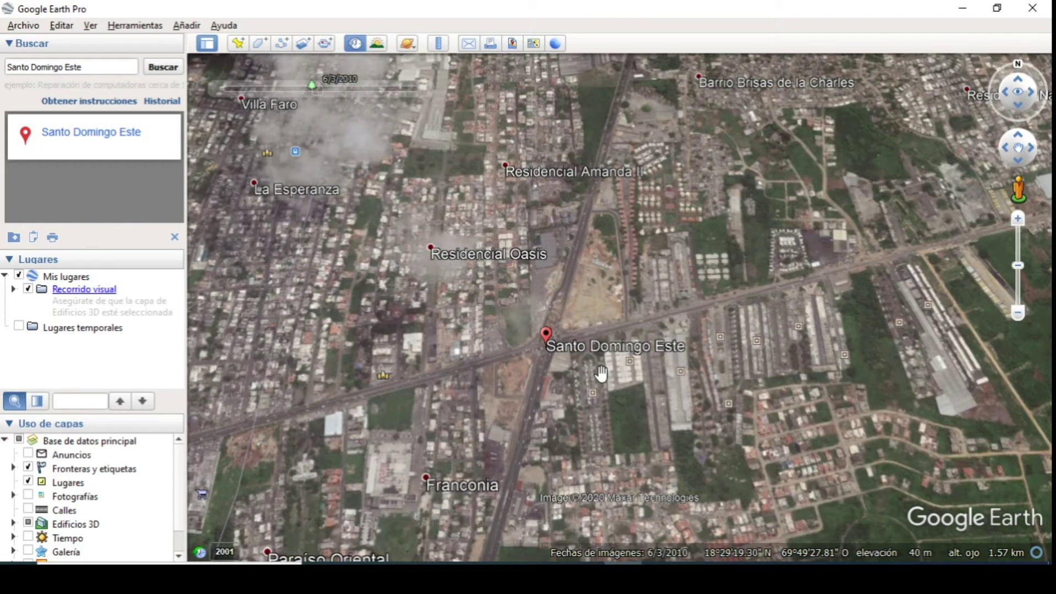
pyautogui.moveTo(626, 438); pyautogui.dragTo(638, 387)
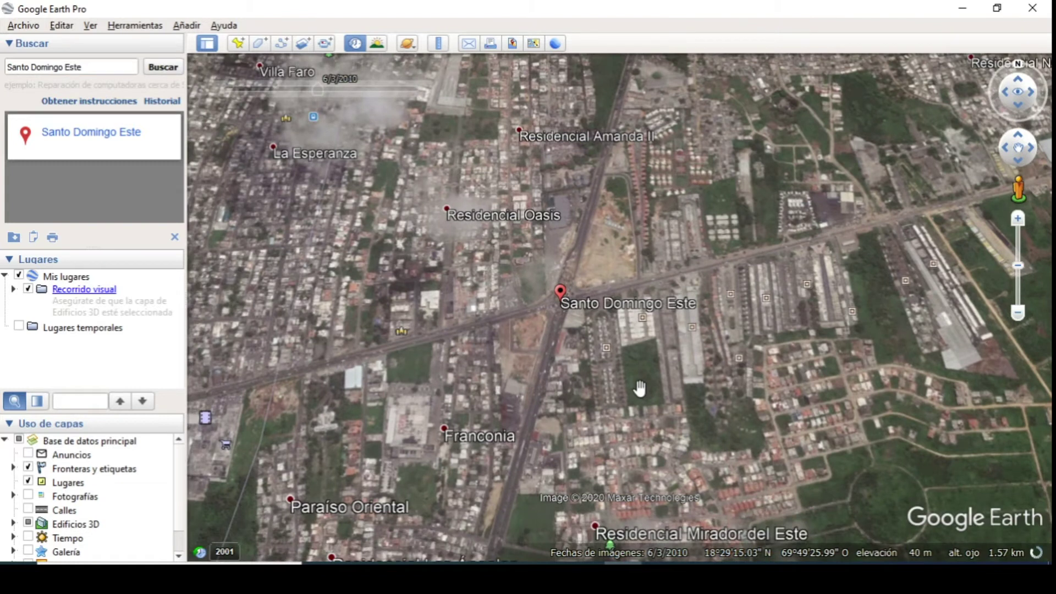
pyautogui.moveTo(604, 336); pyautogui.dragTo(663, 293)
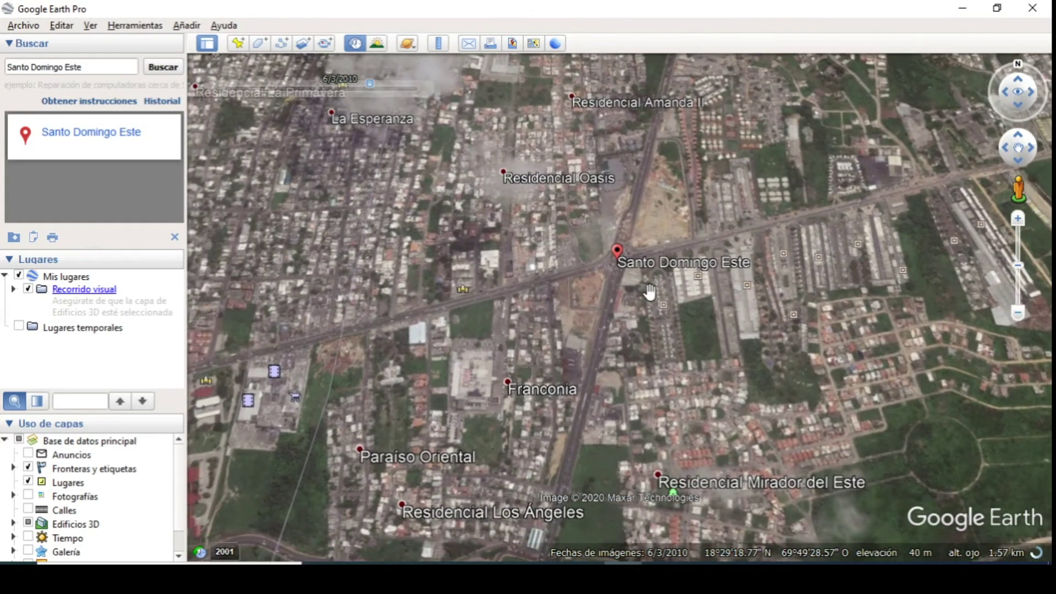
pyautogui.scroll(-2, 639, 291)
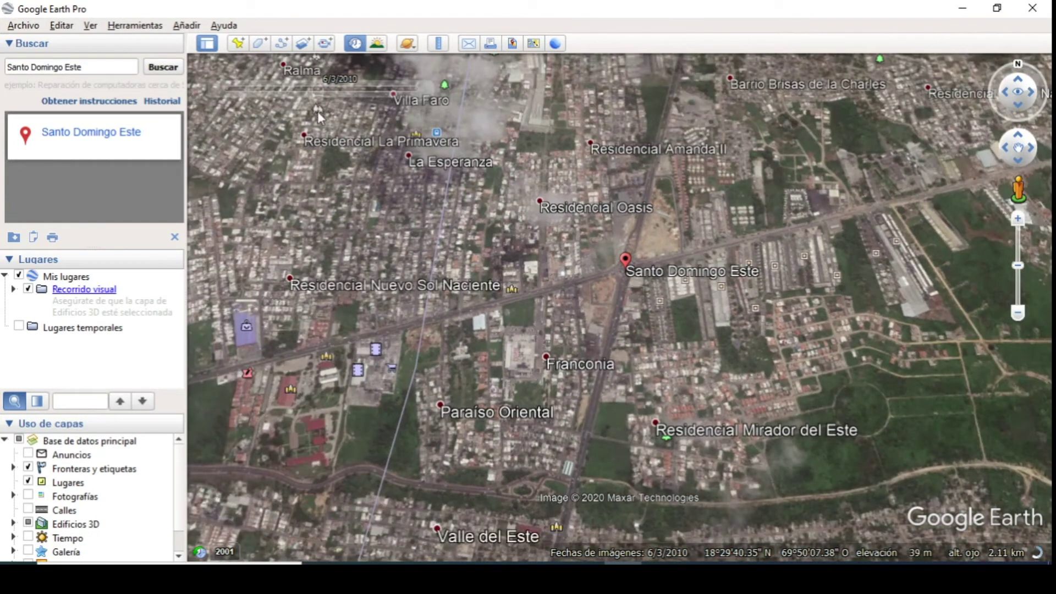
# - Set the historical imagery date to 1/10/2013 and view the area from Santo Domingo Este south to the coast
pyautogui.moveTo(322, 98)
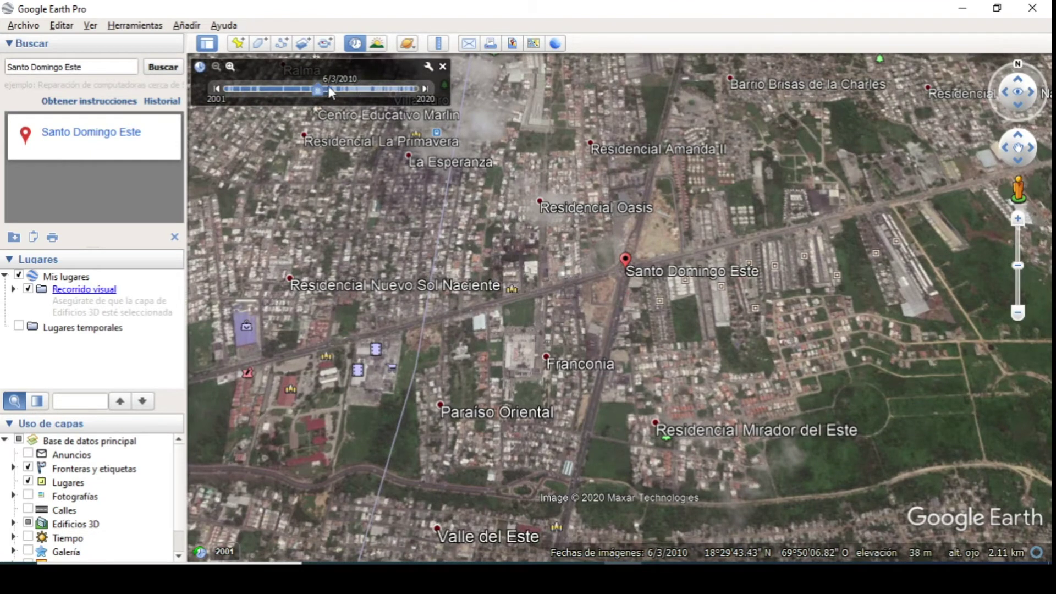
pyautogui.moveTo(317, 89); pyautogui.dragTo(344, 91)
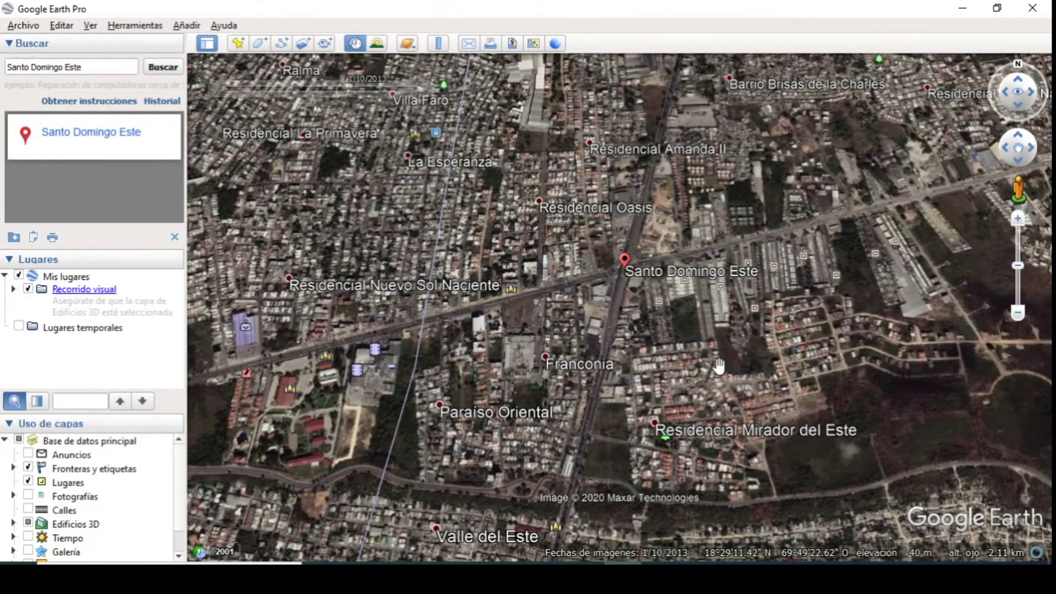
pyautogui.moveTo(642, 309); pyautogui.dragTo(666, 284)
pyautogui.moveTo(697, 350); pyautogui.dragTo(697, 237)
pyautogui.scroll(-3, 609, 233)
pyautogui.scroll(-2, 697, 237)
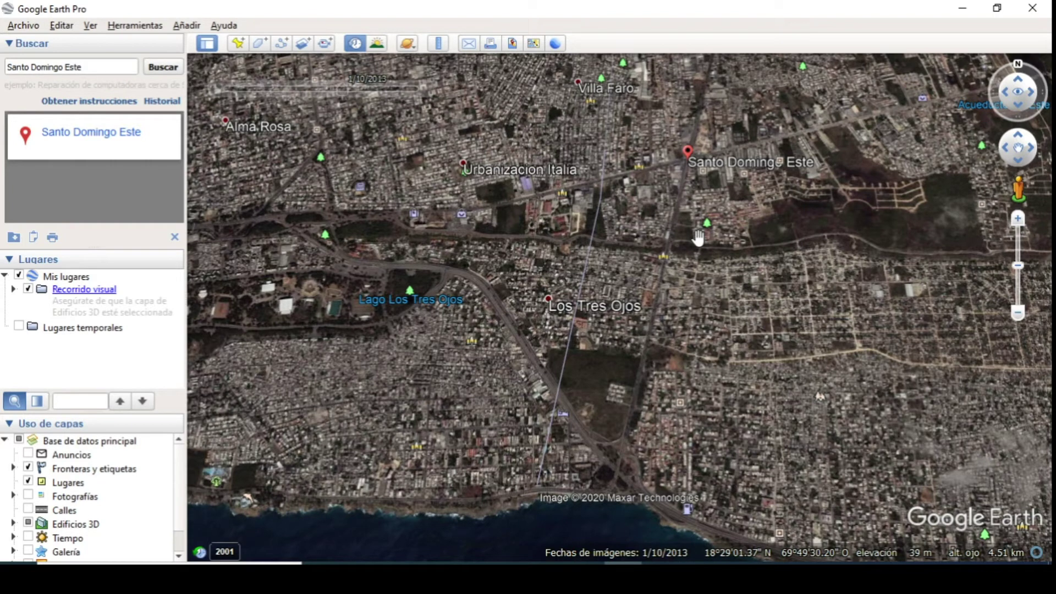
# - Set the historical imagery date to 1/15/2020 and examine the green field south of Los Tres Ojos up close
pyautogui.moveTo(346, 95); pyautogui.dragTo(410, 95)
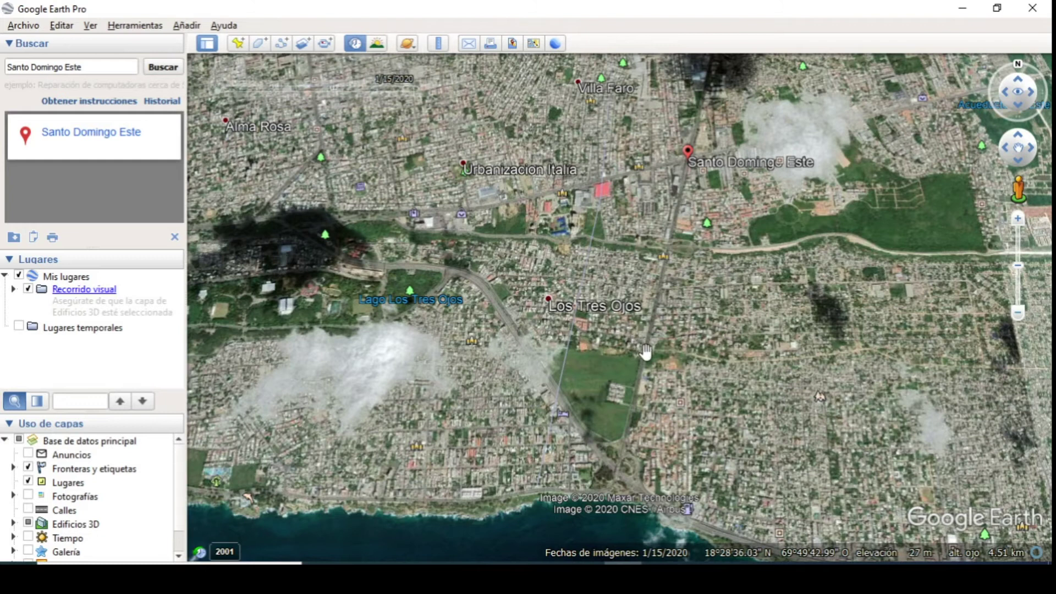
pyautogui.scroll(2, 644, 349)
pyautogui.scroll(2, 644, 349)
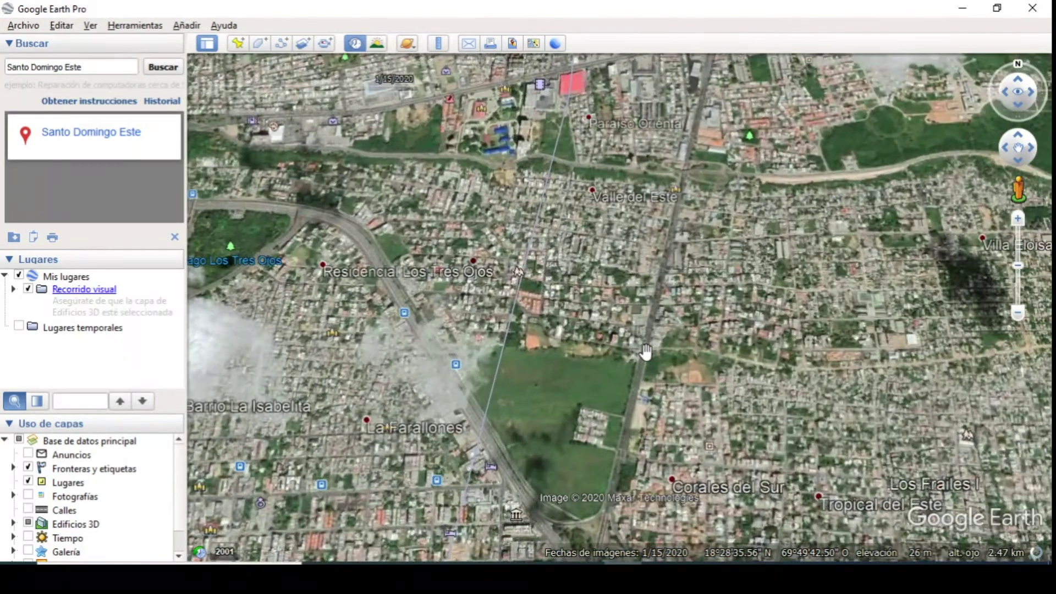
# - Expand the Recorrido visual folder, look through its listed tour places, and collapse it again
pyautogui.click(13, 289)
pyautogui.scroll(-3, 105, 338)
pyautogui.scroll(3, 121, 342)
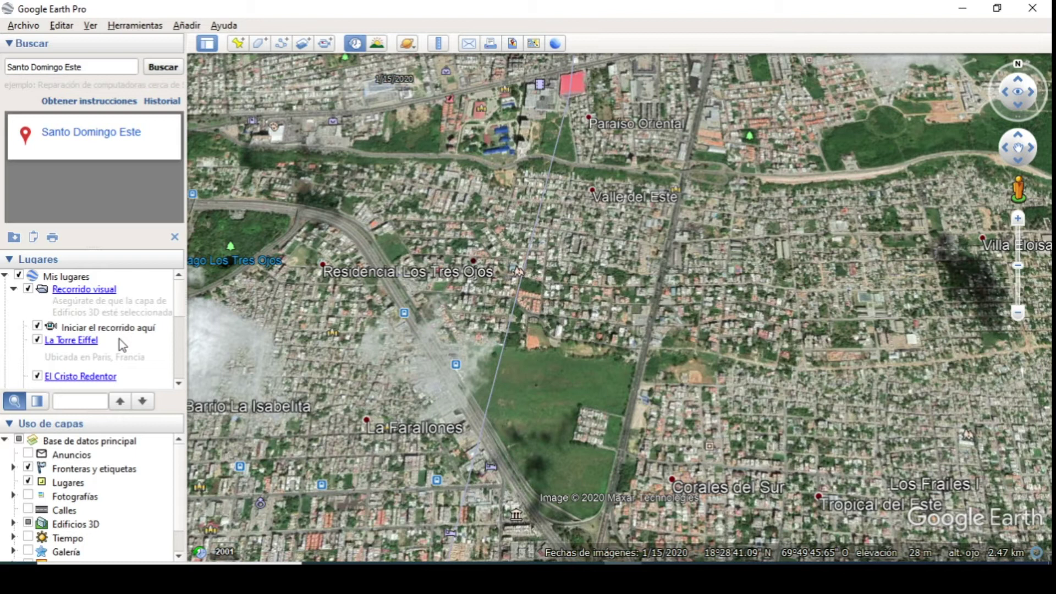
pyautogui.scroll(-3, 122, 299)
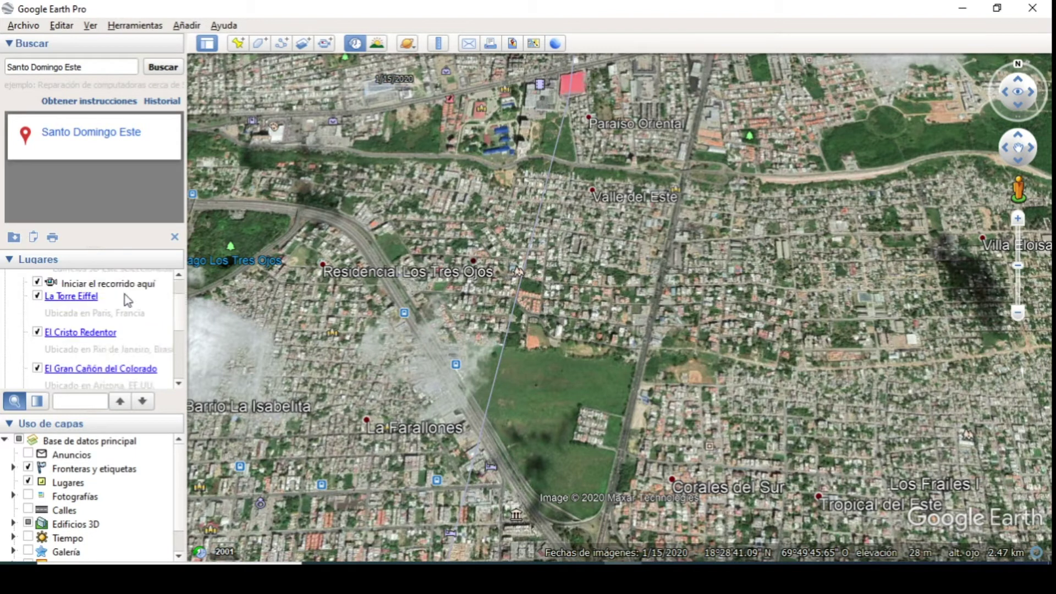
pyautogui.scroll(3, 125, 297)
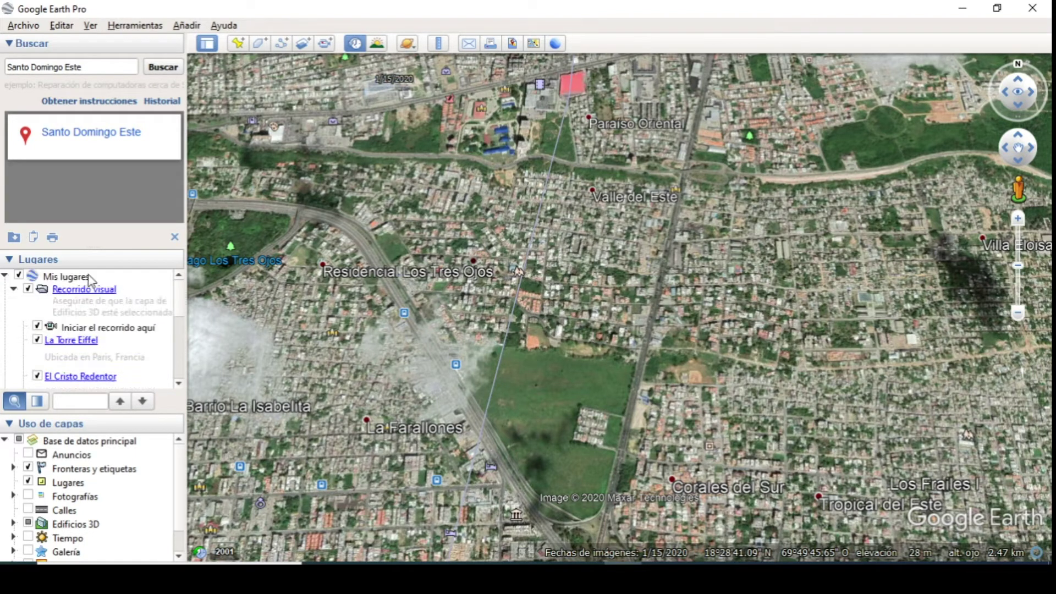
pyautogui.click(13, 289)
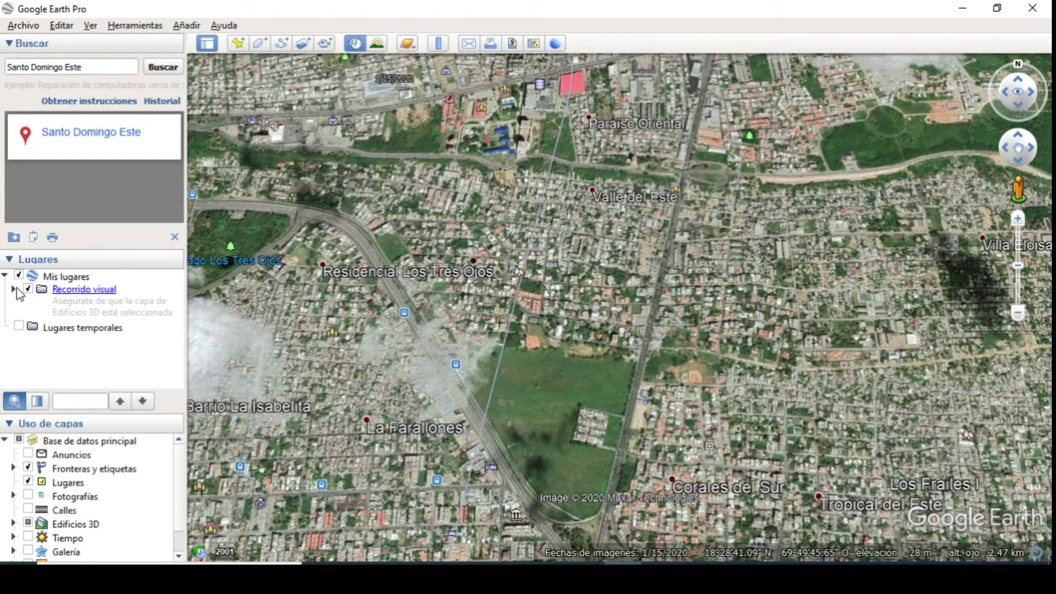
pyautogui.click(13, 289)
pyautogui.click(13, 288)
# - Set the historical imagery date to 4/13/2017 for the wider area around Los Tres Ojos
pyautogui.scroll(-3, 466, 302)
pyautogui.scroll(-2, 467, 303)
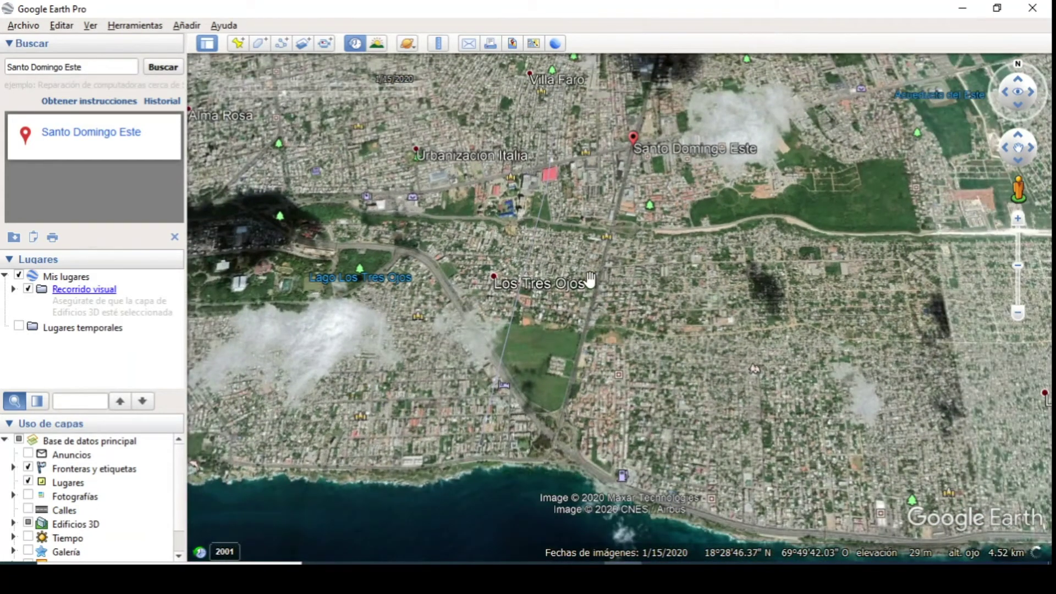
pyautogui.moveTo(338, 96)
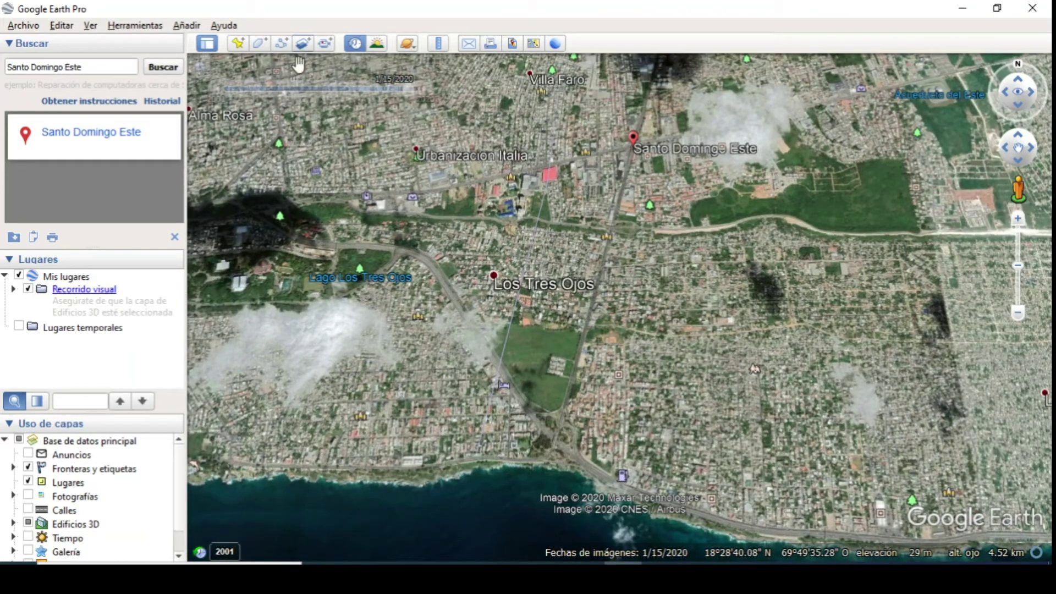
pyautogui.click(382, 90)
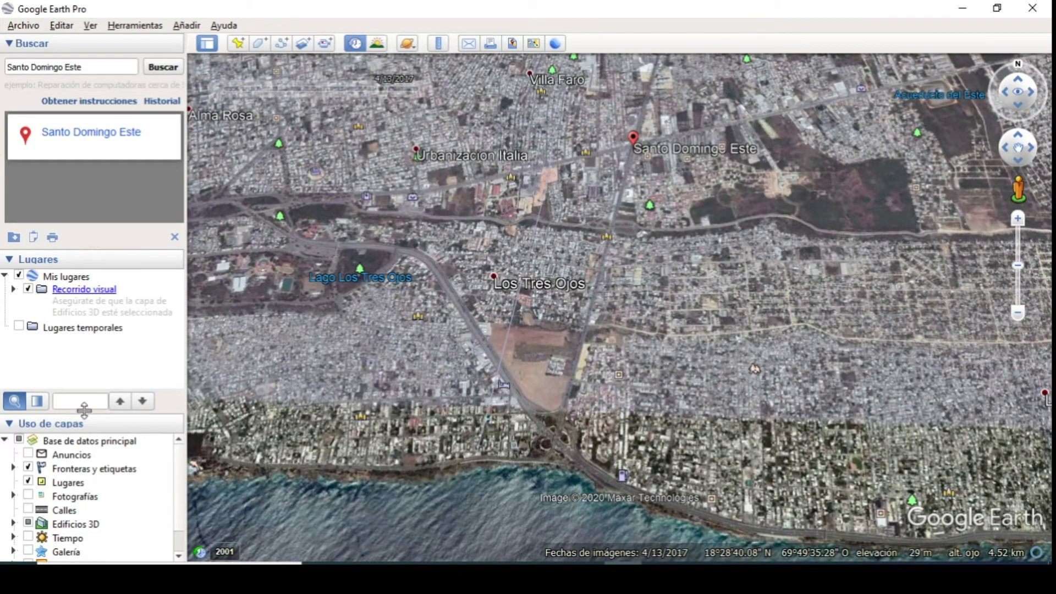
# - Clear the place search text and view the coast near Los Tres Ojos and the wider Santo Domingo area
pyautogui.moveTo(97, 67); pyautogui.dragTo(3, 65)
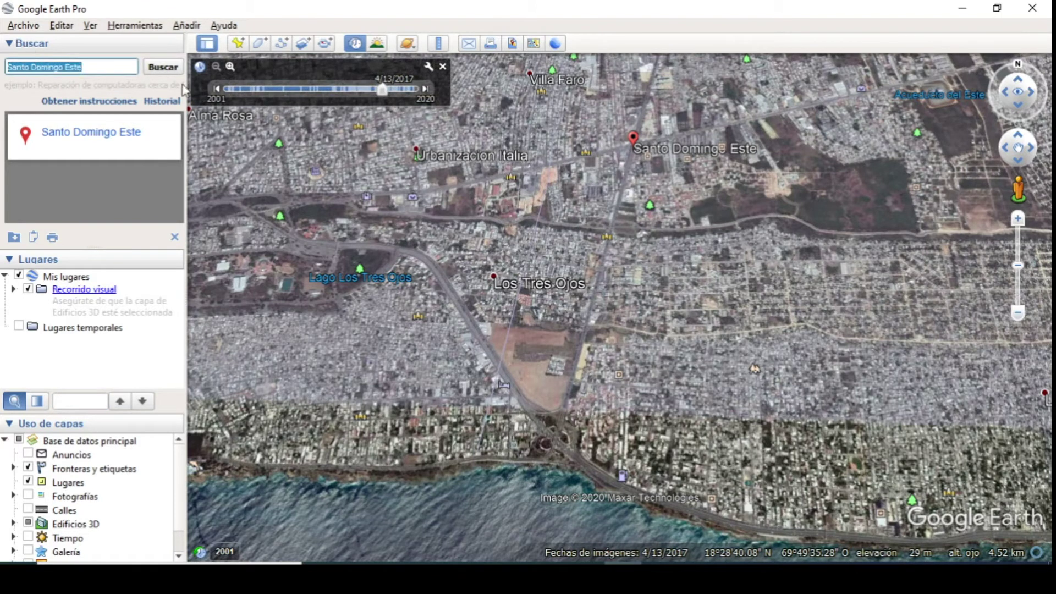
pyautogui.press('BackSpace')
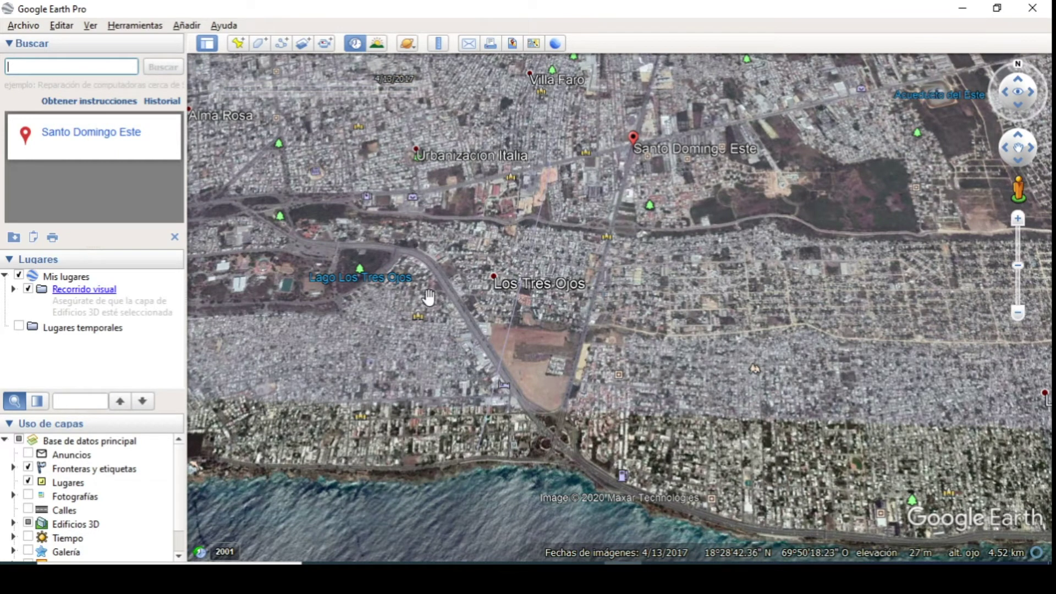
pyautogui.moveTo(487, 327); pyautogui.dragTo(612, 278)
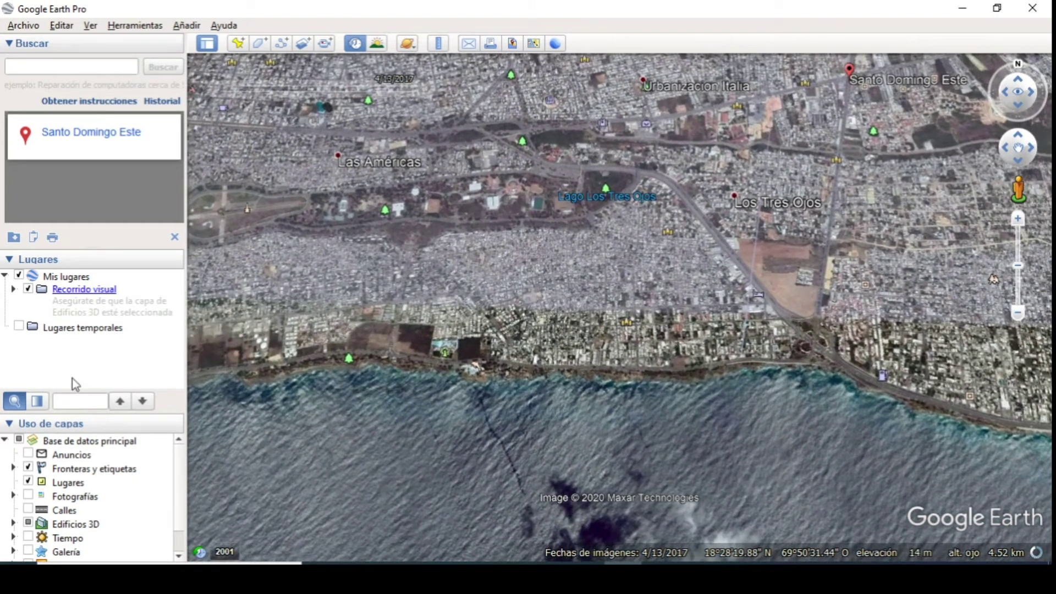
pyautogui.click(95, 401)
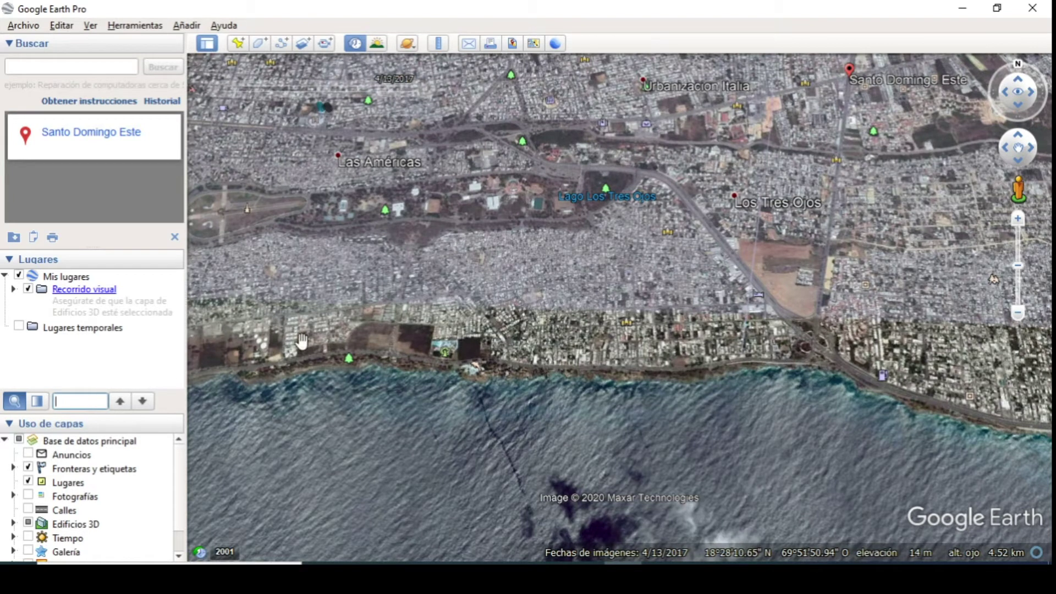
pyautogui.moveTo(632, 288); pyautogui.dragTo(628, 293)
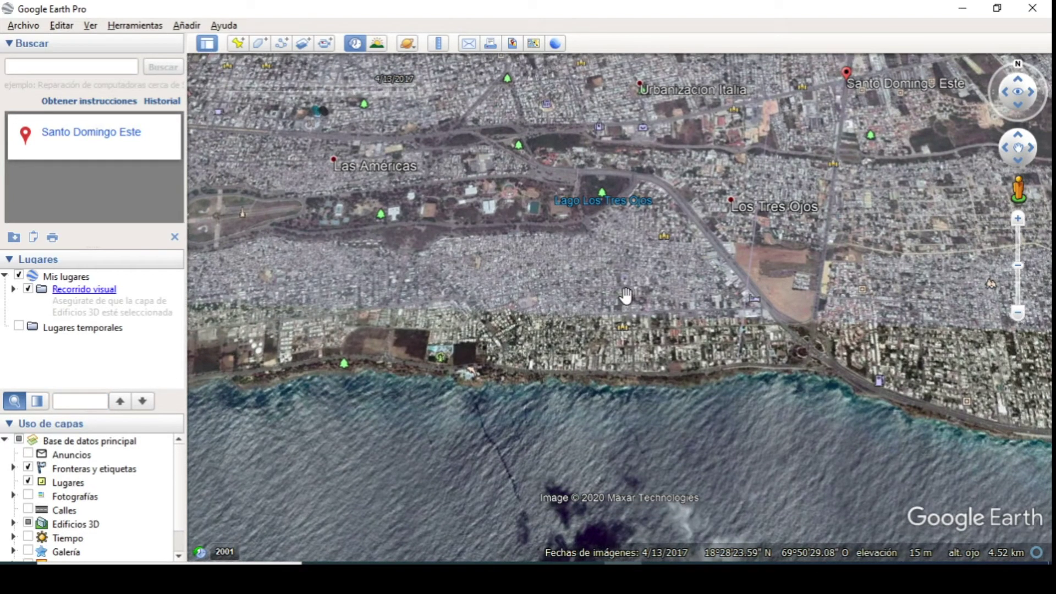
pyautogui.scroll(-3, 657, 230)
pyautogui.scroll(-4, 652, 237)
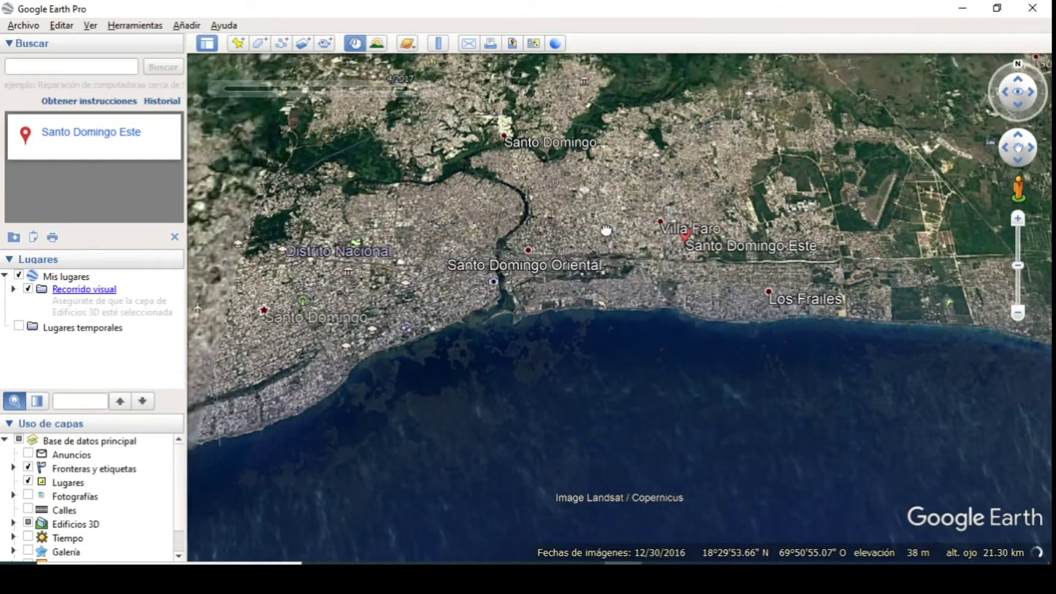
pyautogui.moveTo(606, 217); pyautogui.dragTo(603, 230)
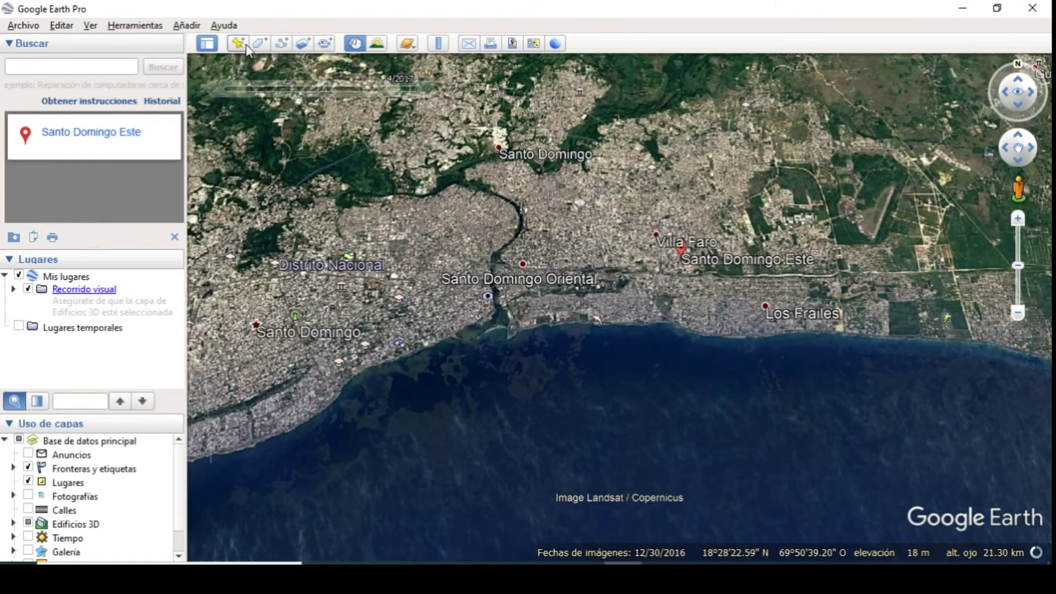
# - Try drawing a freehand polygon along the river beside Santo Domingo Oriental, and discard it
pyautogui.click(189, 25)
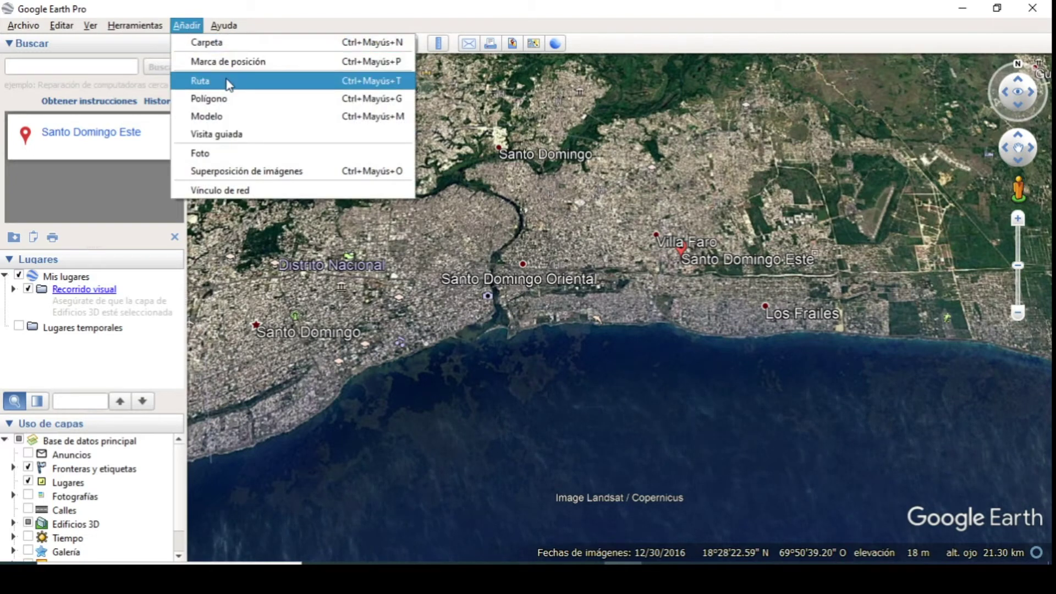
pyautogui.press('Escape')
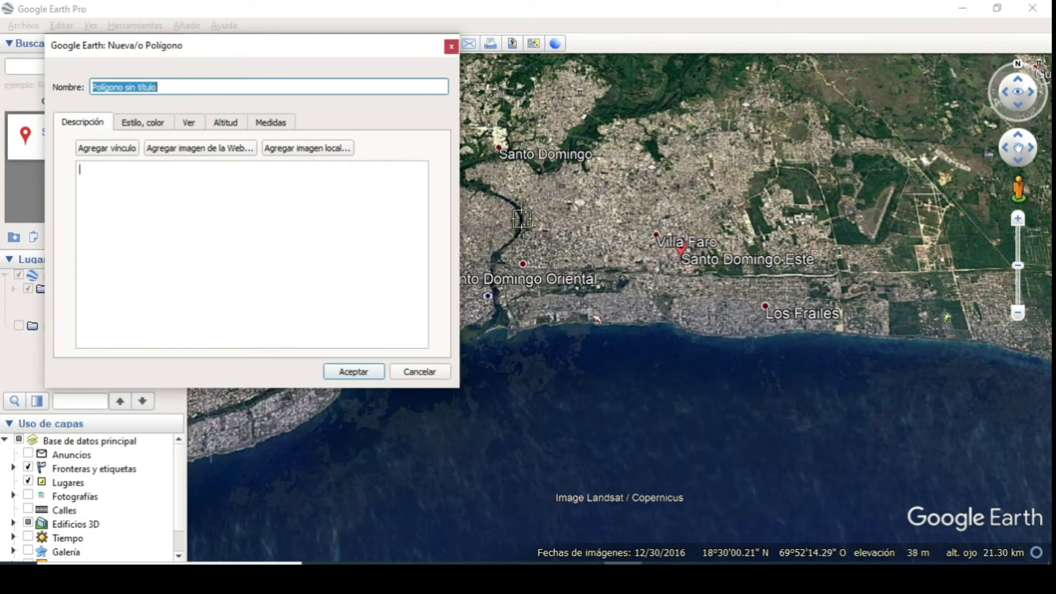
pyautogui.moveTo(521, 218)
pyautogui.mouseDown()
pyautogui.moveTo(487, 281)
pyautogui.moveTo(518, 302)
pyautogui.mouseUp()
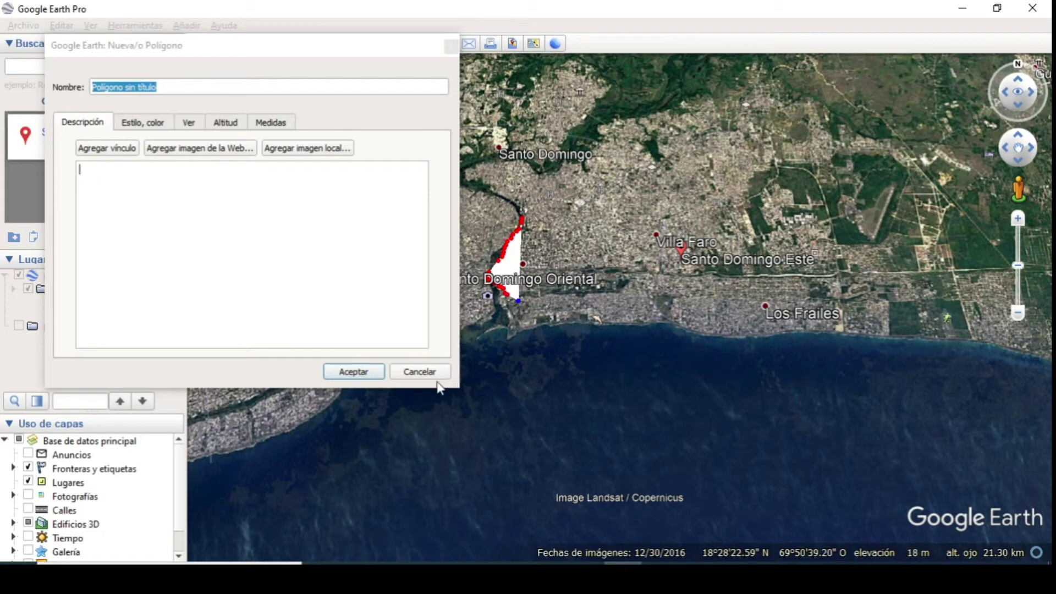
pyautogui.click(420, 371)
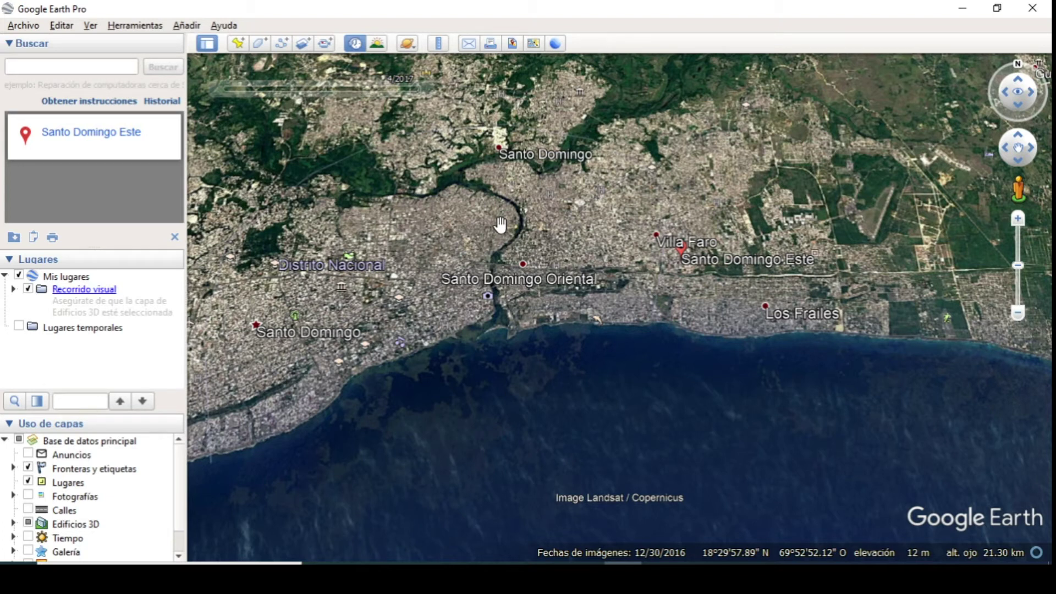
# - Show the 1/9/2001 historical imagery for the river area of Santo Domingo, and set the imagery date to 12/18/2018
pyautogui.moveTo(579, 218); pyautogui.dragTo(573, 260)
pyautogui.scroll(-3, 574, 259)
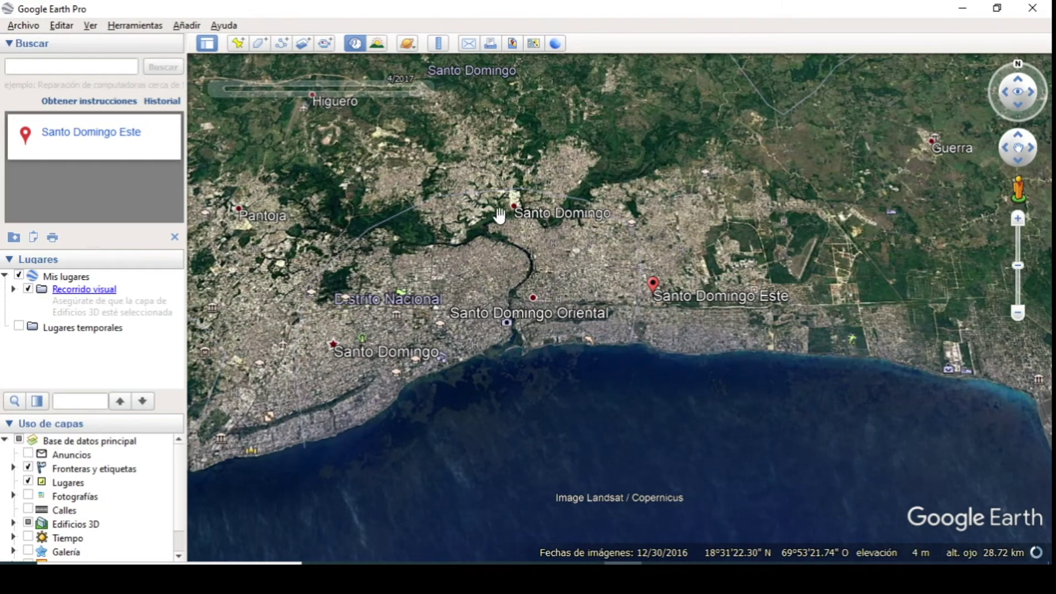
pyautogui.moveTo(597, 235); pyautogui.dragTo(720, 291)
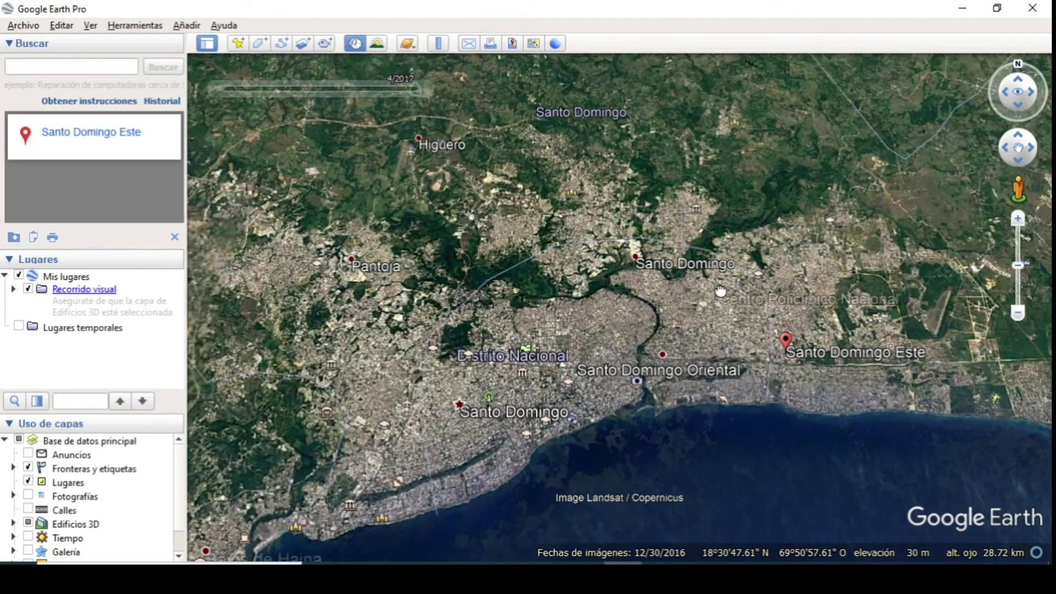
pyautogui.scroll(2, 710, 280)
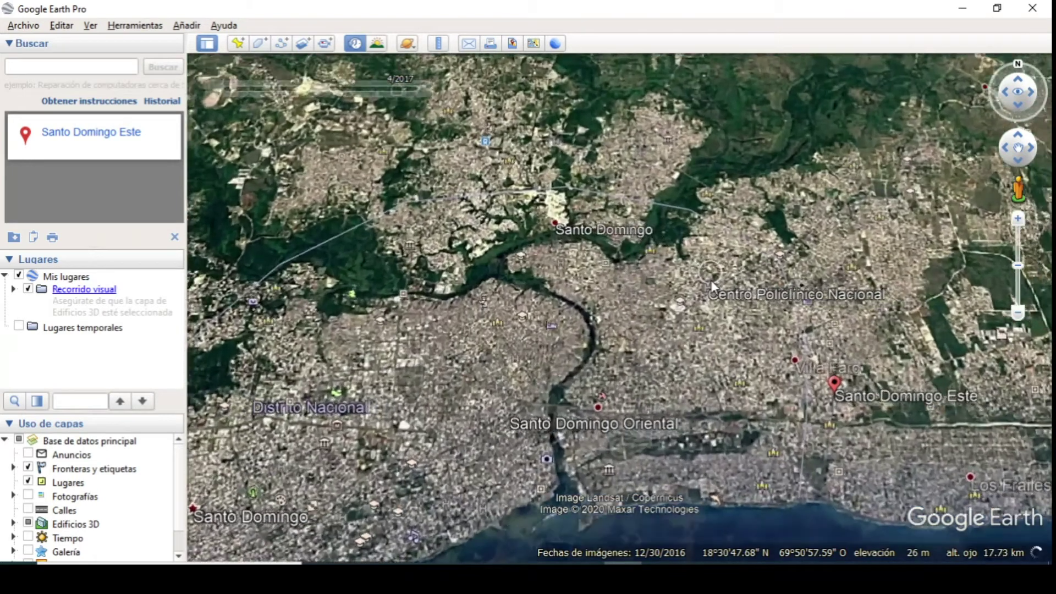
pyautogui.scroll(2, 710, 280)
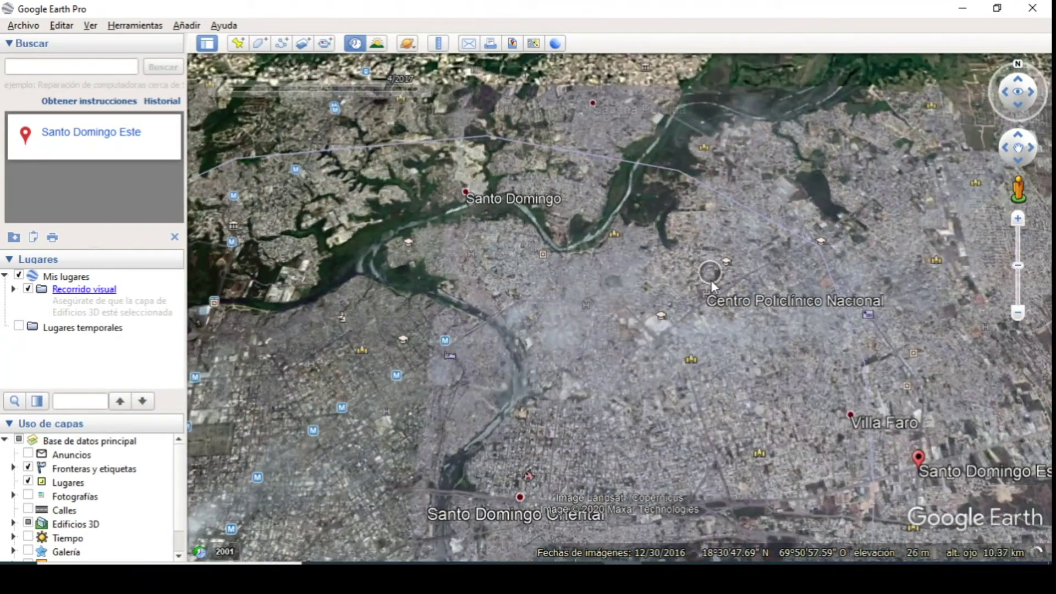
pyautogui.scroll(1, 710, 279)
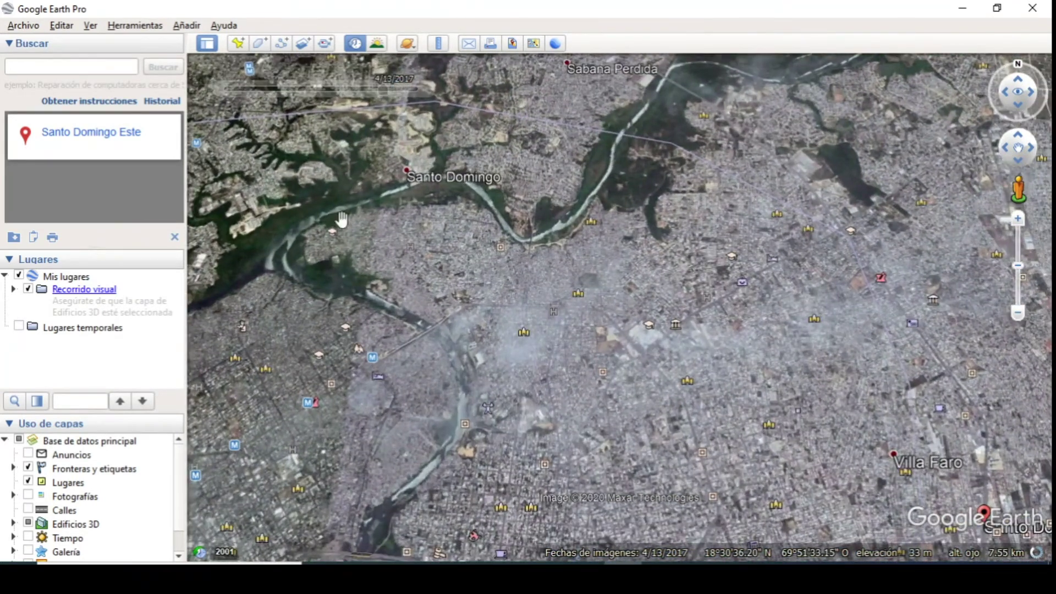
pyautogui.click(226, 551)
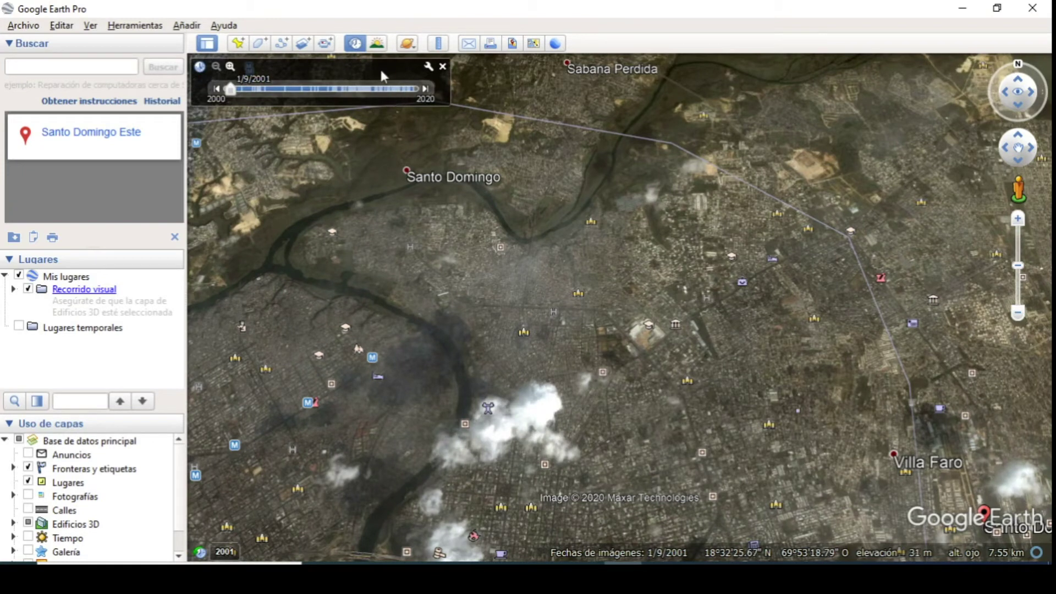
pyautogui.click(399, 89)
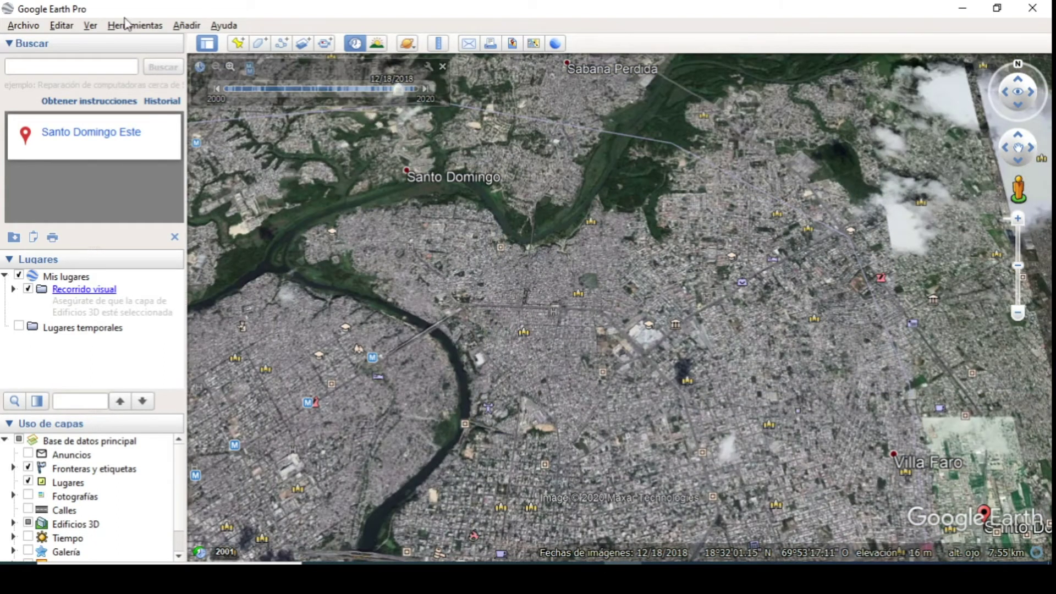
# - Enlarge the layers list and turn on the Calles and Fotografías layers over Santo Domingo Este
pyautogui.moveTo(794, 439); pyautogui.dragTo(682, 394)
pyautogui.scroll(-3, 795, 411)
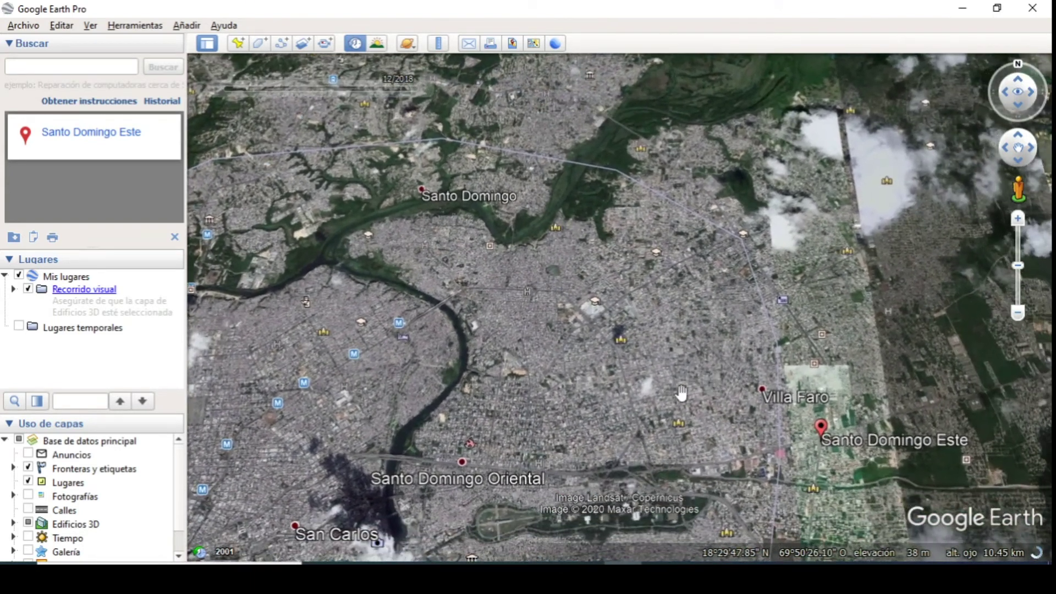
pyautogui.scroll(3, 616, 342)
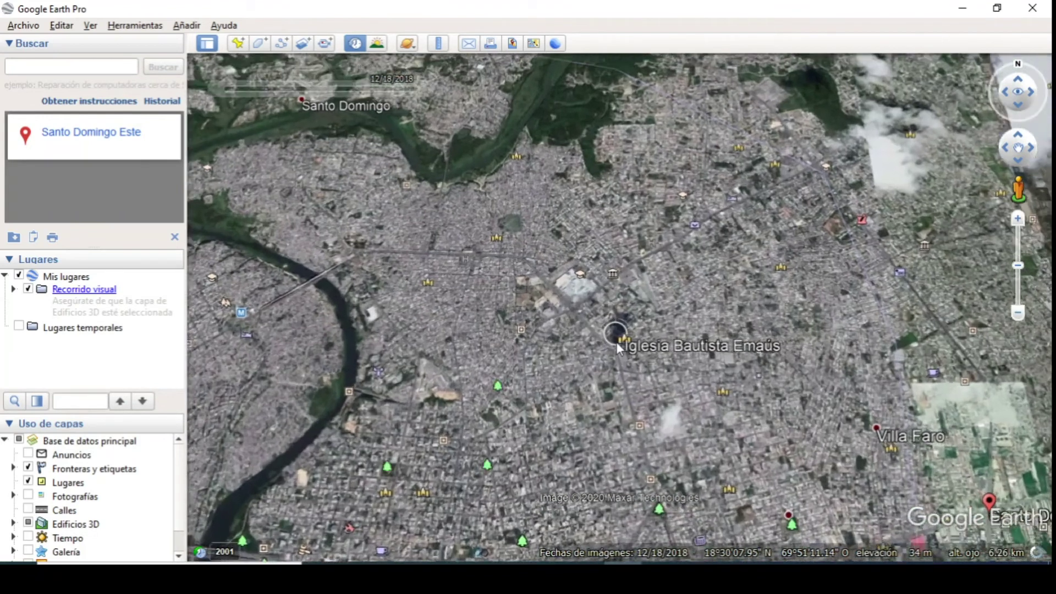
pyautogui.scroll(-2, 622, 349)
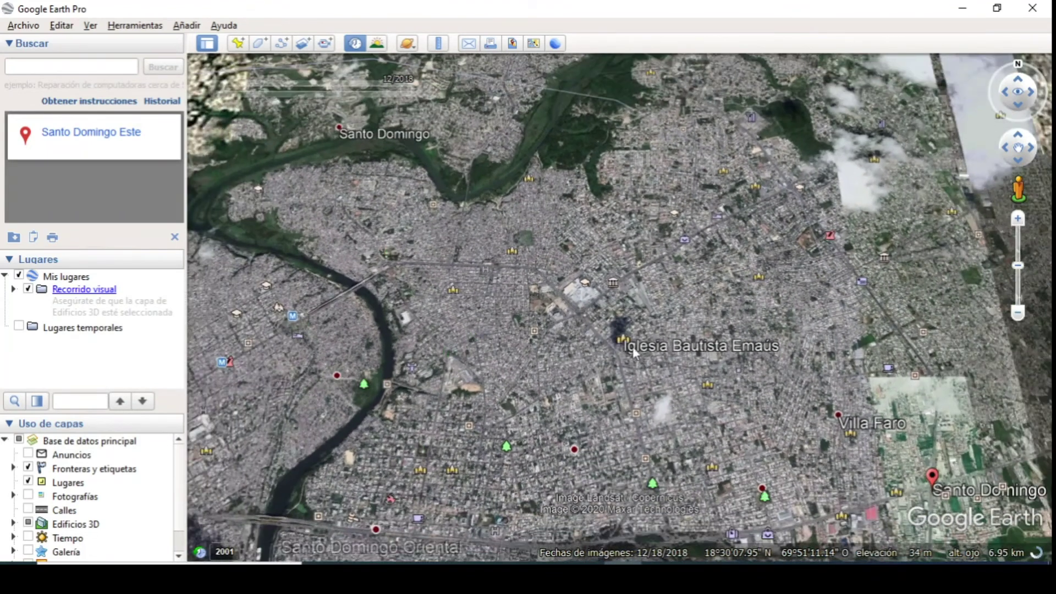
pyautogui.moveTo(697, 443); pyautogui.dragTo(627, 385)
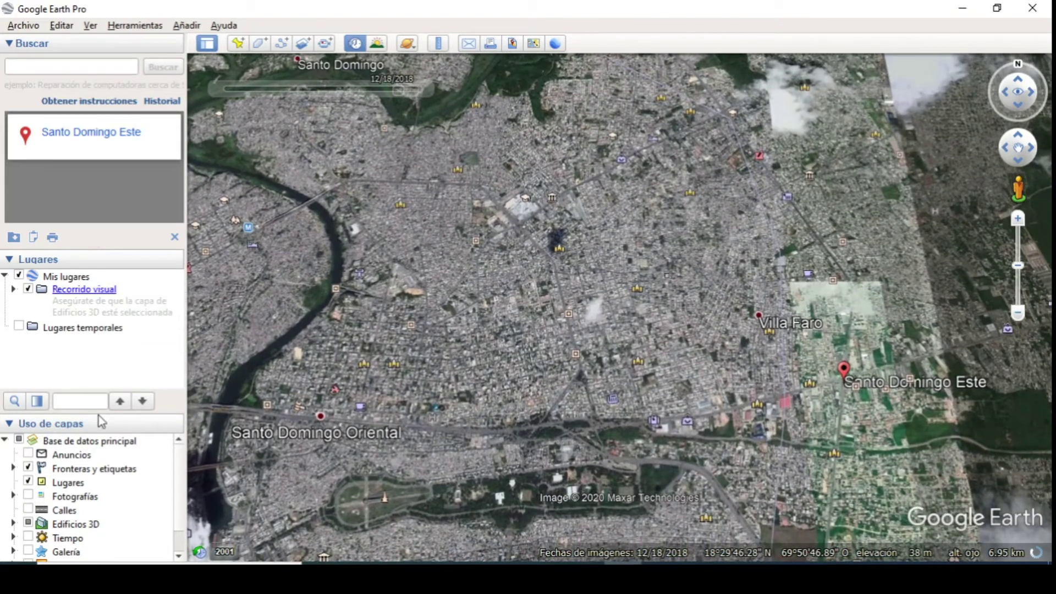
pyautogui.moveTo(108, 409); pyautogui.dragTo(129, 360)
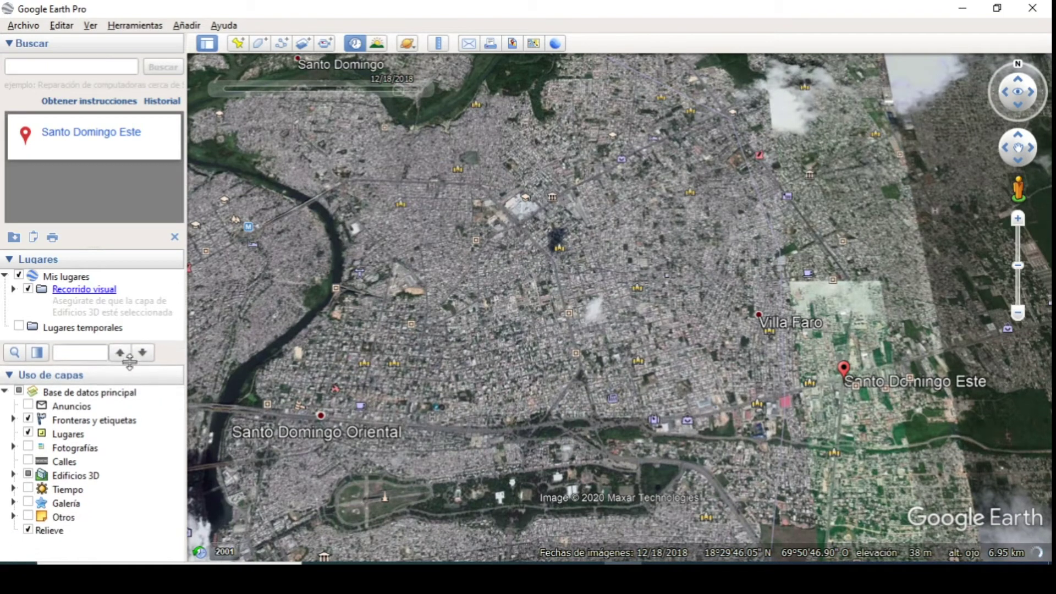
pyautogui.moveTo(545, 353); pyautogui.dragTo(561, 340)
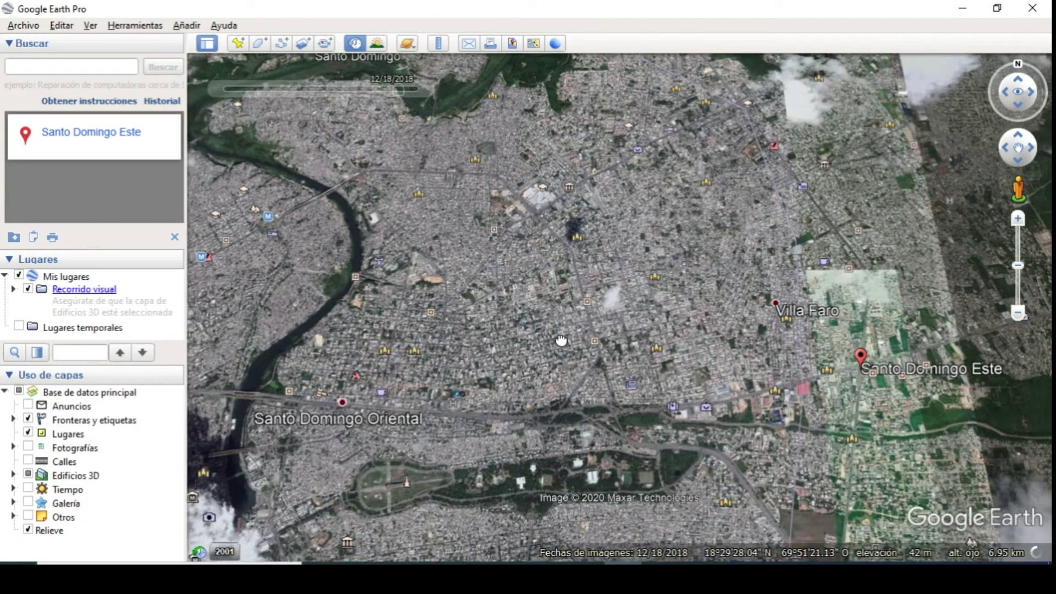
pyautogui.scroll(-3, 561, 340)
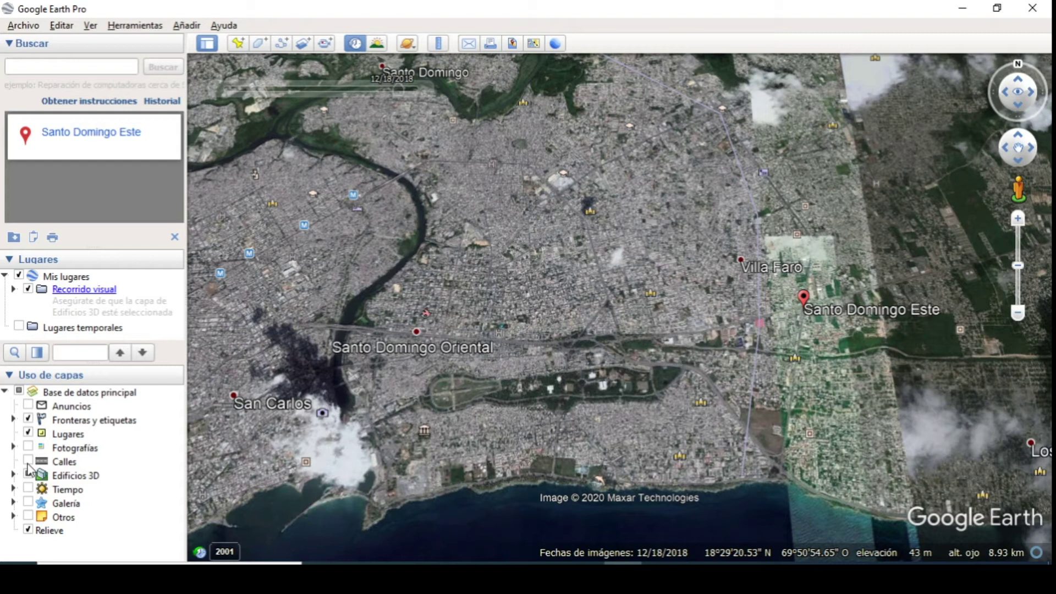
pyautogui.click(28, 462)
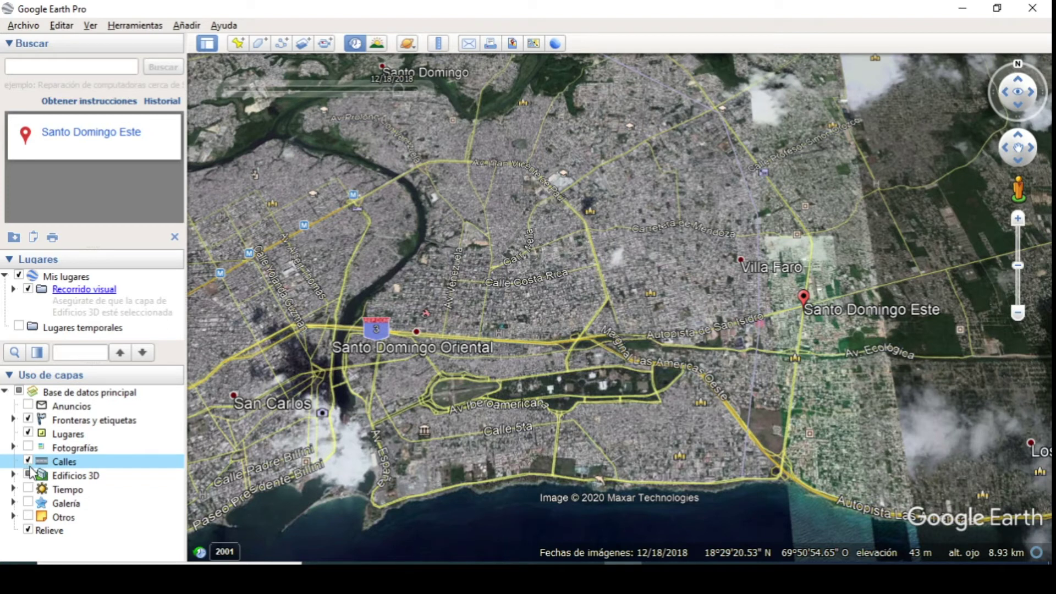
pyautogui.click(31, 447)
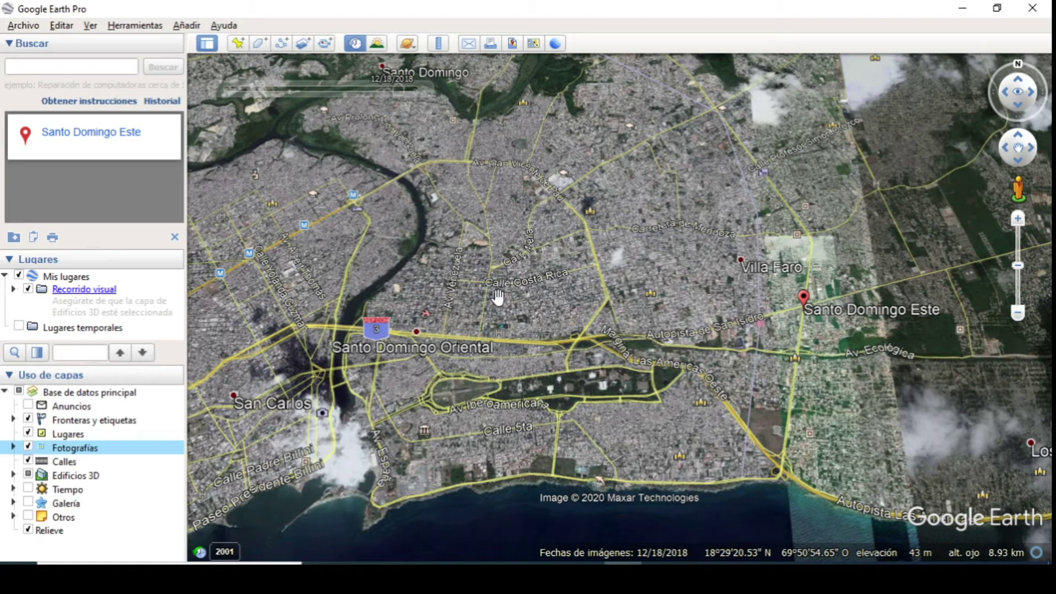
# - Open the Residencial Yiri VIII photo located near Reparto Patria Mella
pyautogui.scroll(2, 587, 329)
pyautogui.scroll(3, 587, 329)
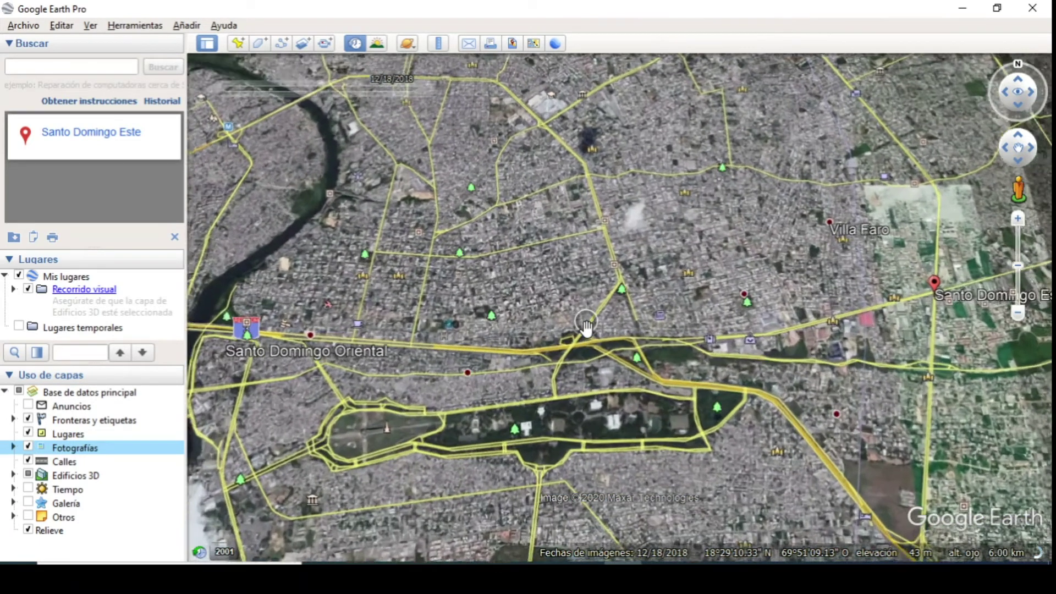
pyautogui.scroll(2, 658, 318)
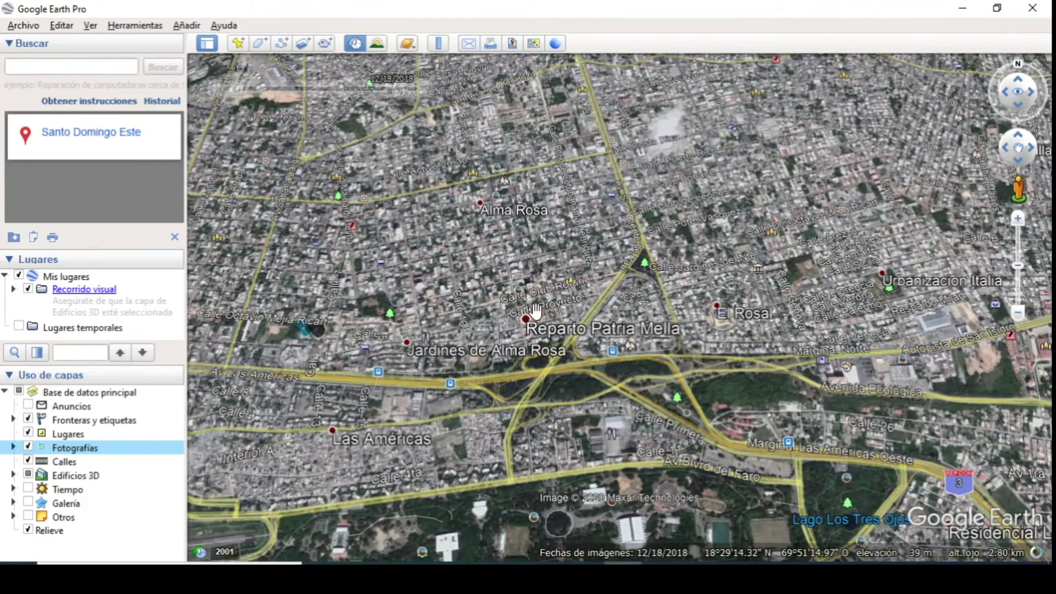
pyautogui.click(519, 291)
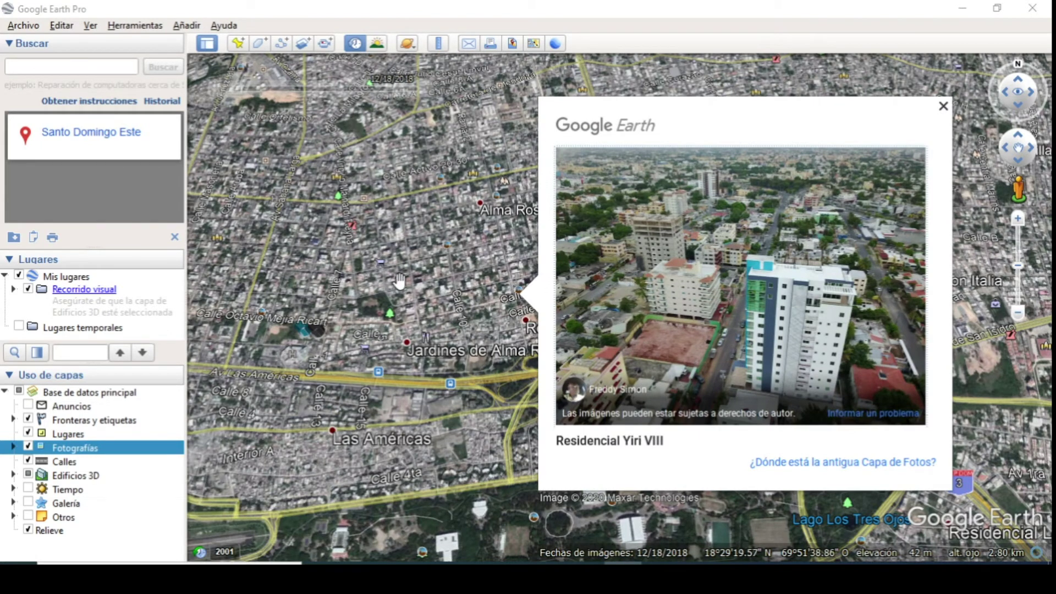
pyautogui.click(670, 249)
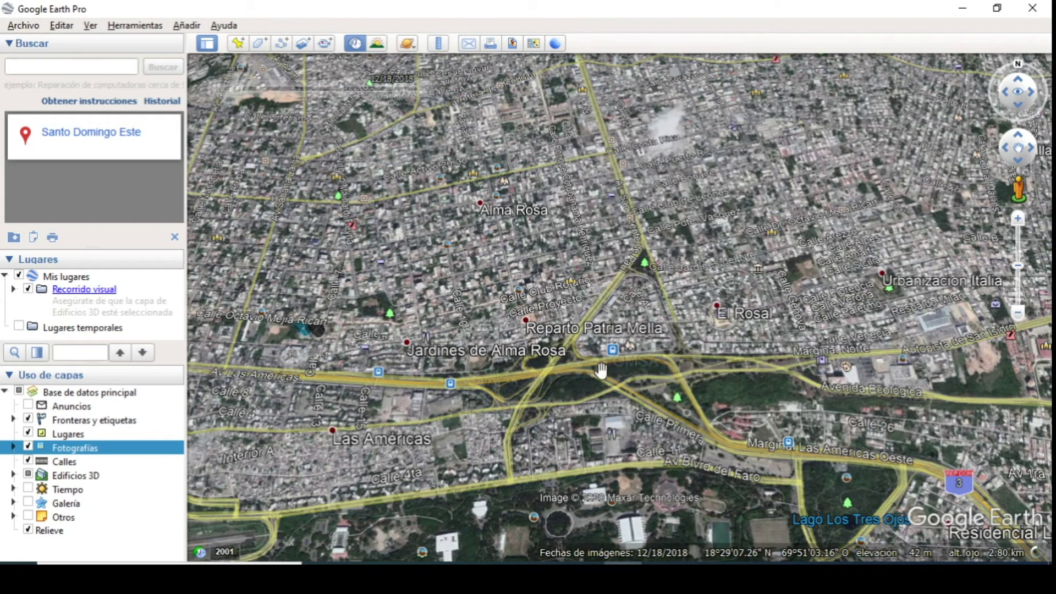
# - View the Residencial Yiri VIII photo at full size, enlarge and shrink it, and return to the map
pyautogui.moveTo(588, 371); pyautogui.dragTo(604, 369)
pyautogui.scroll(2, 502, 345)
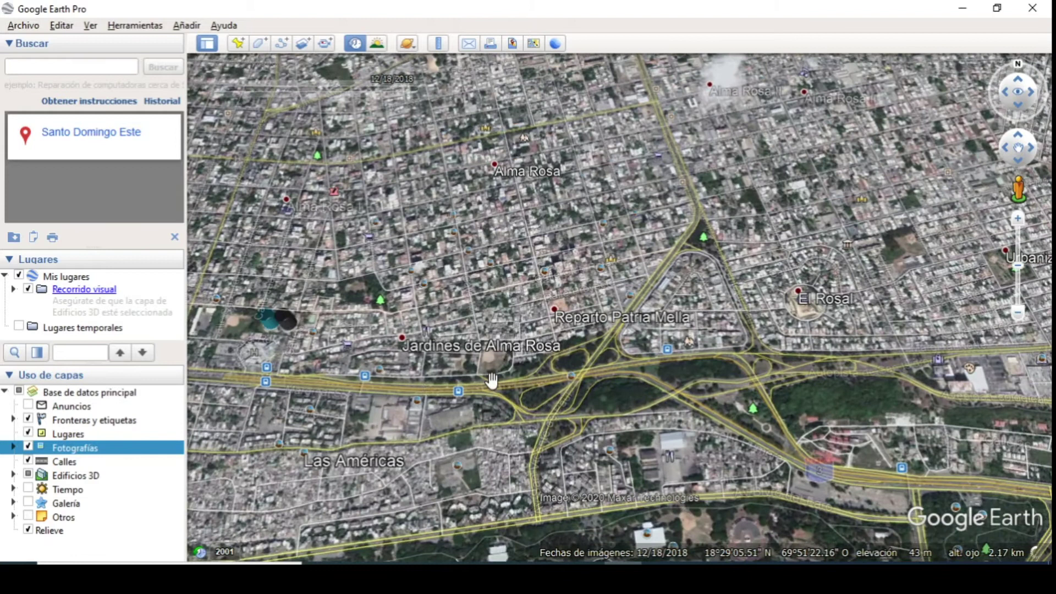
pyautogui.click(379, 372)
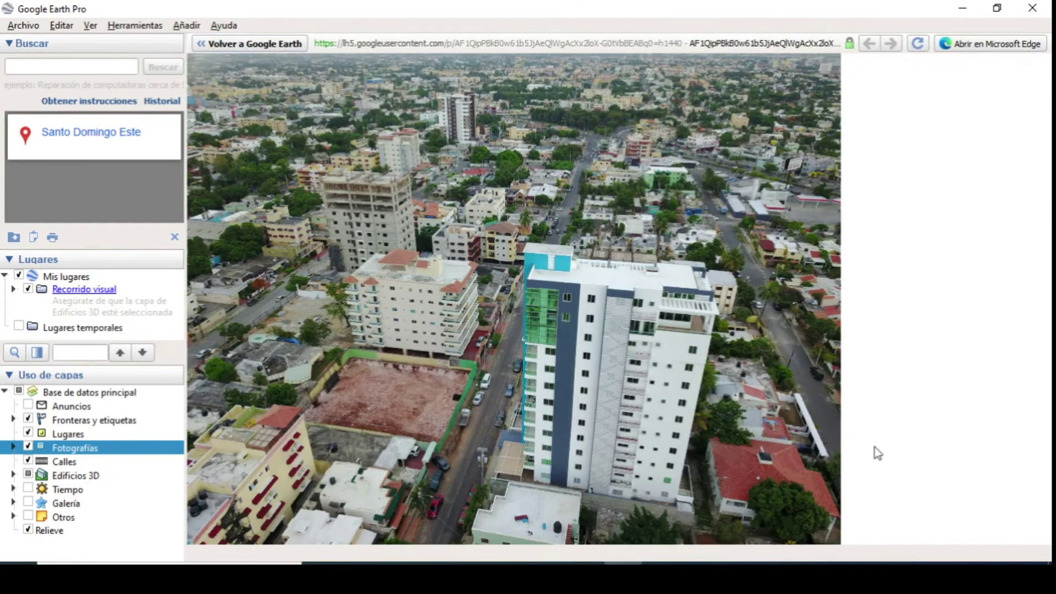
pyautogui.click(532, 308)
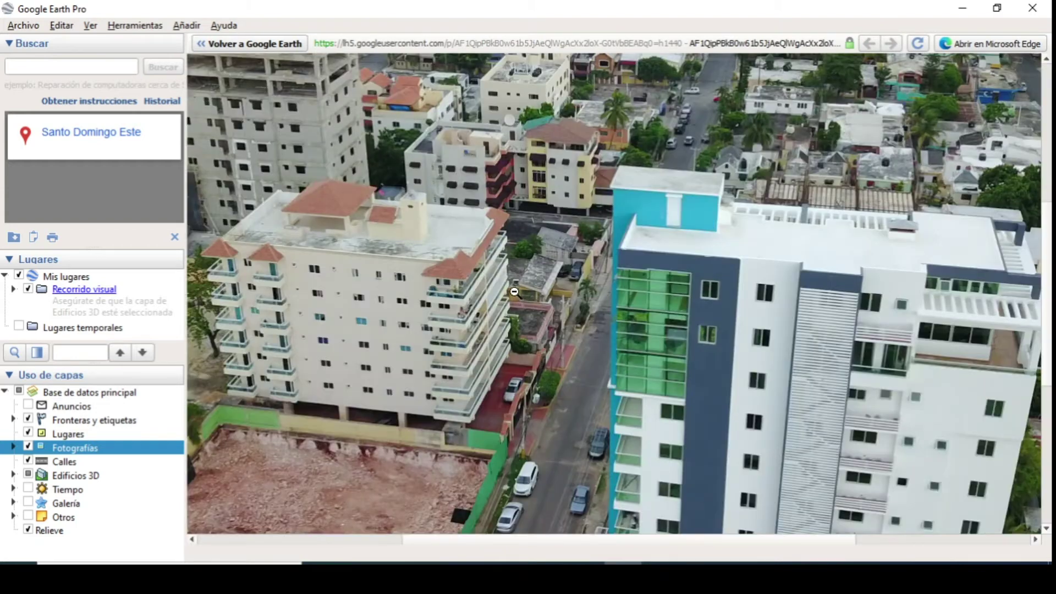
pyautogui.click(514, 292)
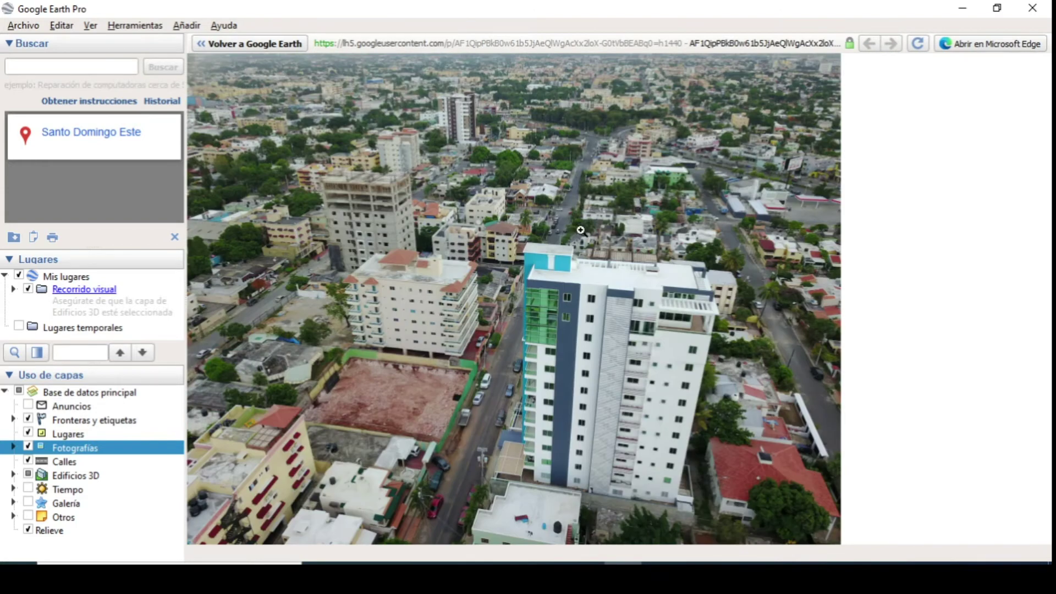
pyautogui.click(260, 45)
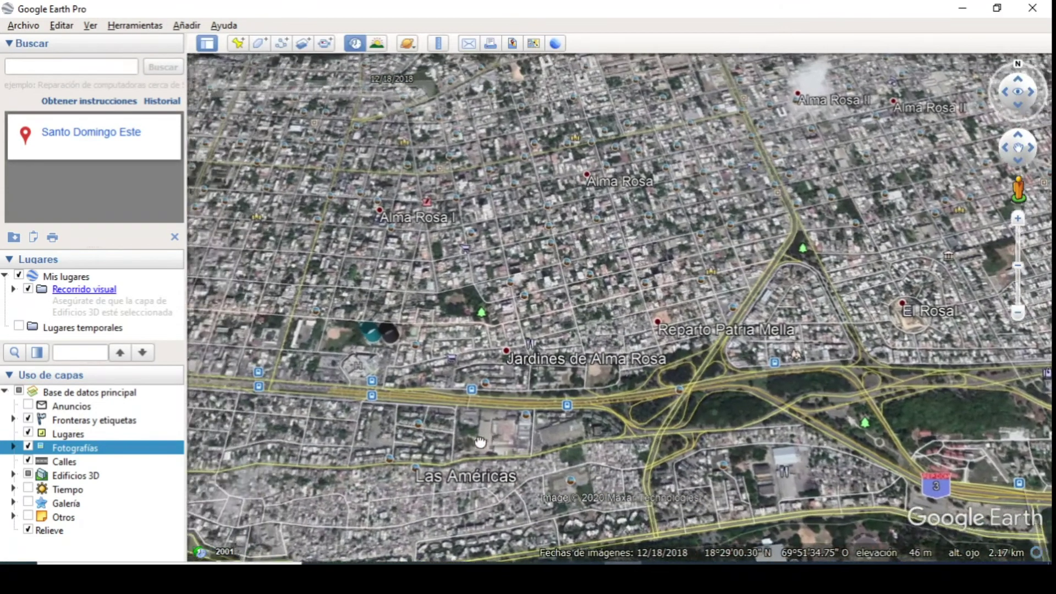
# - Turn on the complete Edificios 3D layer near Jardines de Alma Rosa and expand its sublayers
pyautogui.scroll(3, 419, 304)
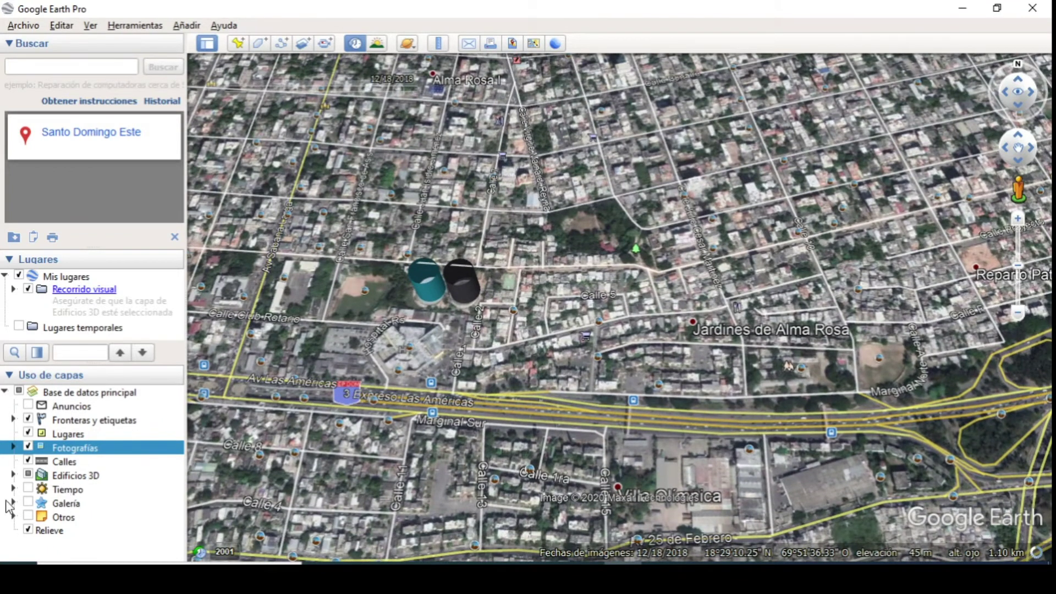
pyautogui.click(27, 475)
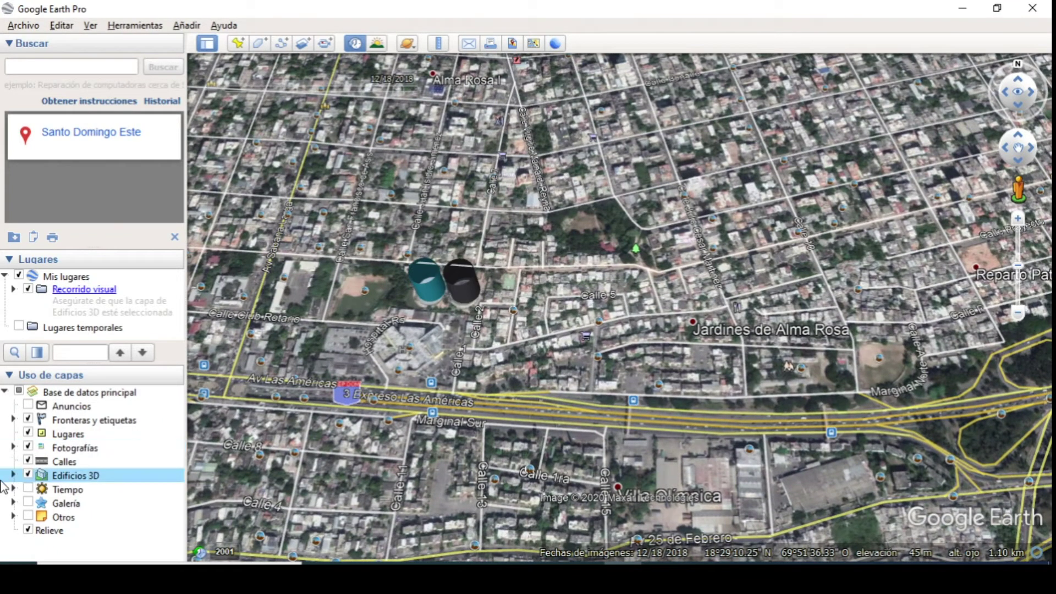
pyautogui.click(13, 475)
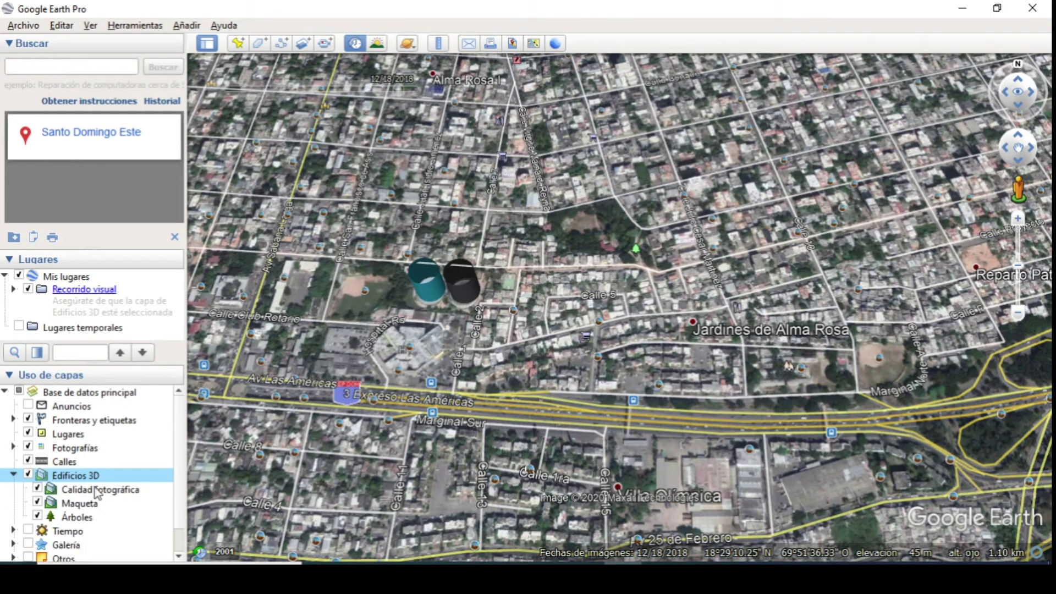
# - Examine the 3D buildings around Jardines de Alma Rosa, Las Américas and the monument grounds beside El Faro
pyautogui.scroll(-2, 511, 329)
pyautogui.scroll(-2, 470, 333)
pyautogui.scroll(4, 470, 333)
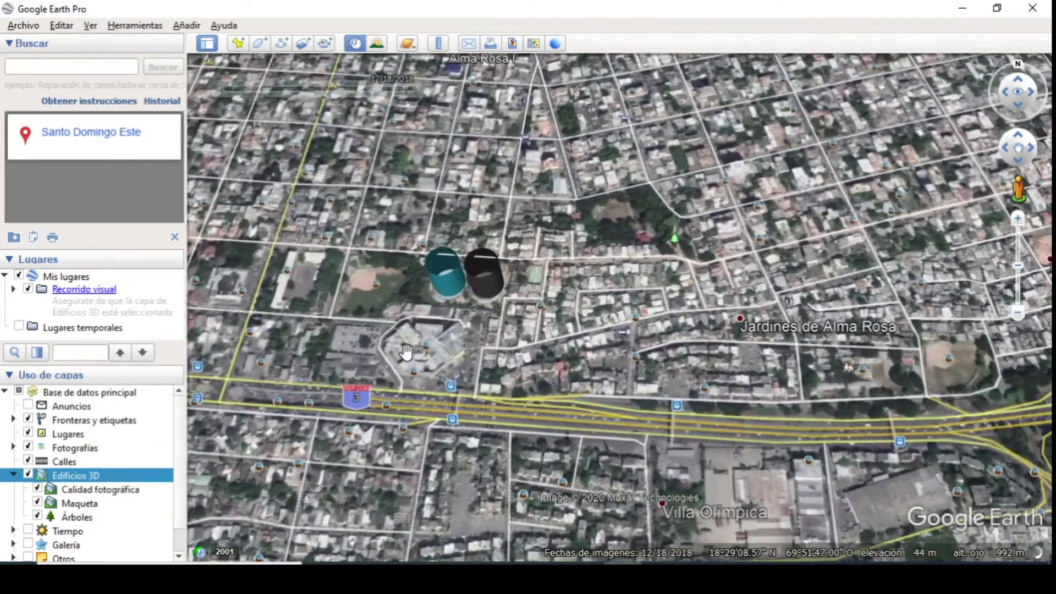
pyautogui.scroll(-3, 433, 328)
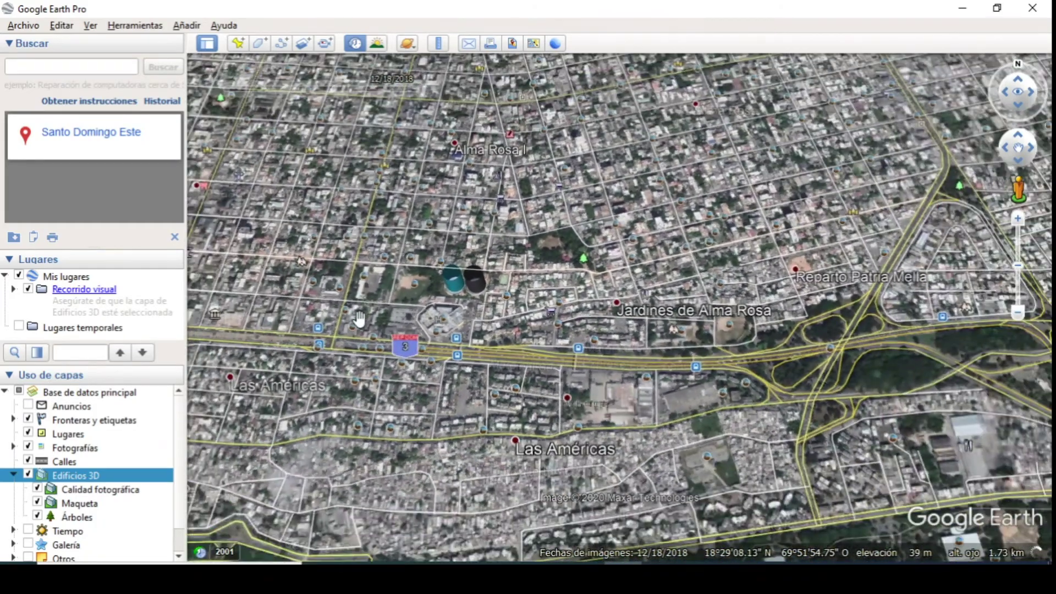
pyautogui.scroll(-1, 364, 321)
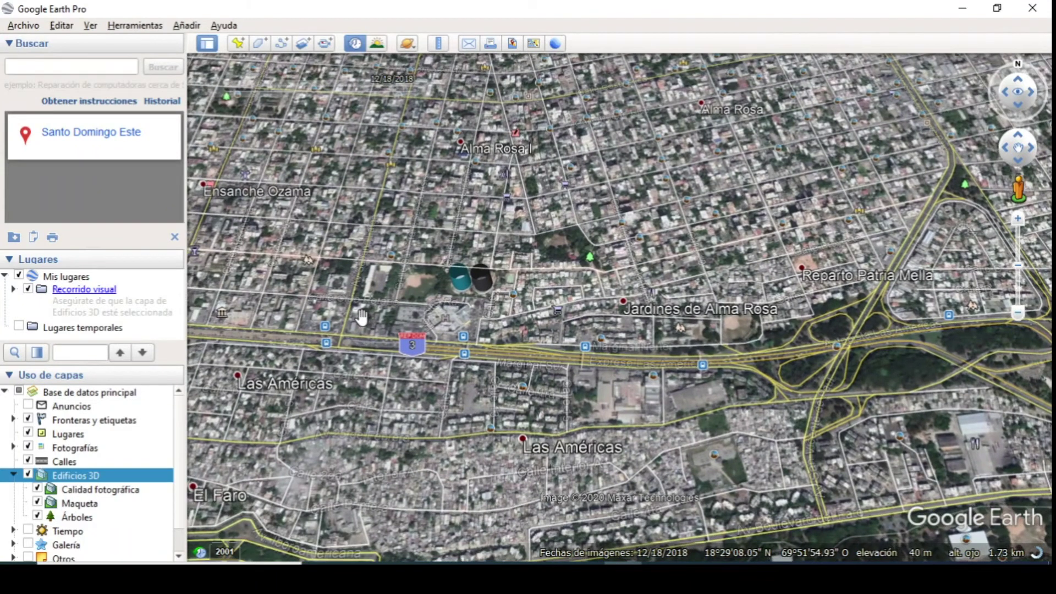
pyautogui.scroll(-1, 313, 306)
pyautogui.moveTo(313, 307); pyautogui.dragTo(321, 308)
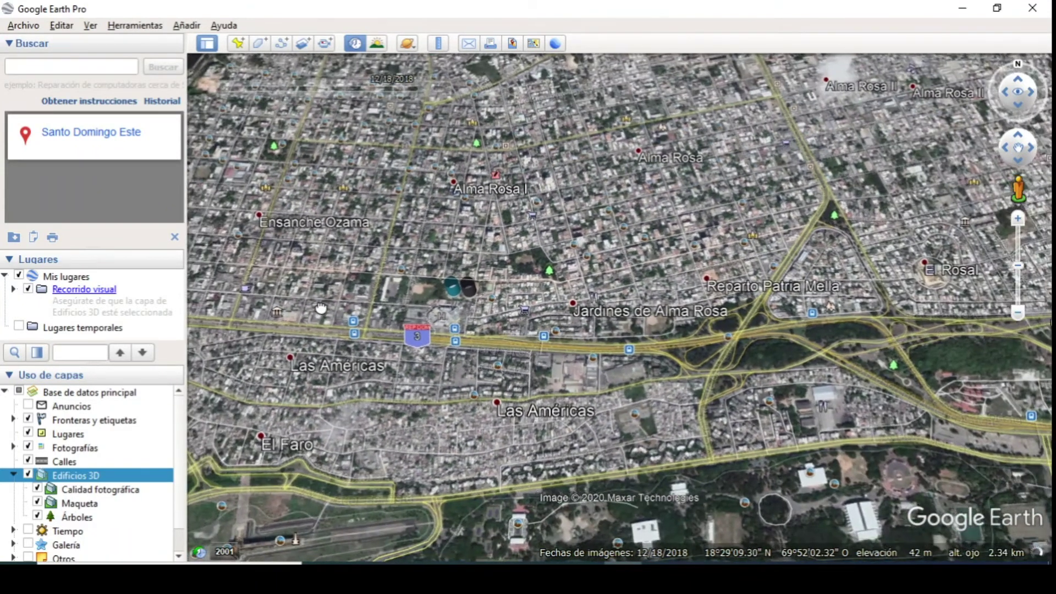
pyautogui.moveTo(324, 347); pyautogui.dragTo(425, 334)
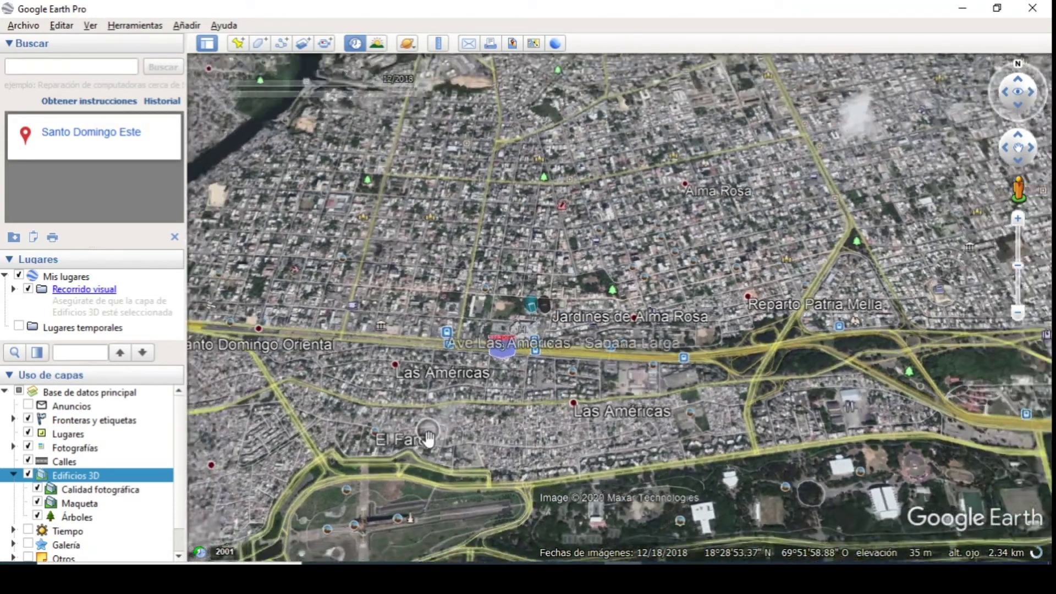
pyautogui.scroll(-3, 429, 439)
pyautogui.moveTo(455, 419); pyautogui.dragTo(536, 369)
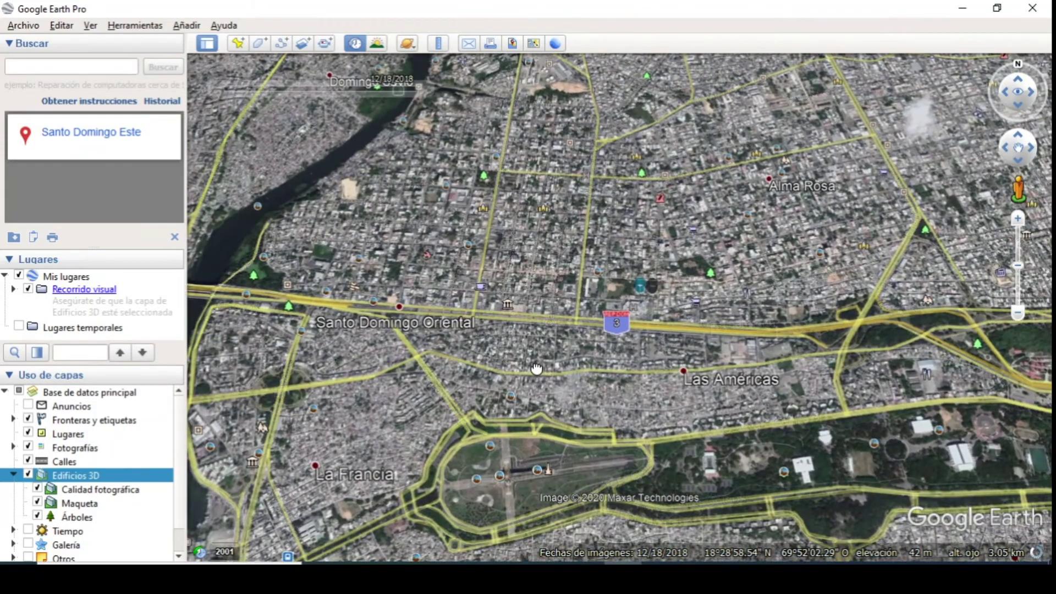
pyautogui.scroll(5, 503, 472)
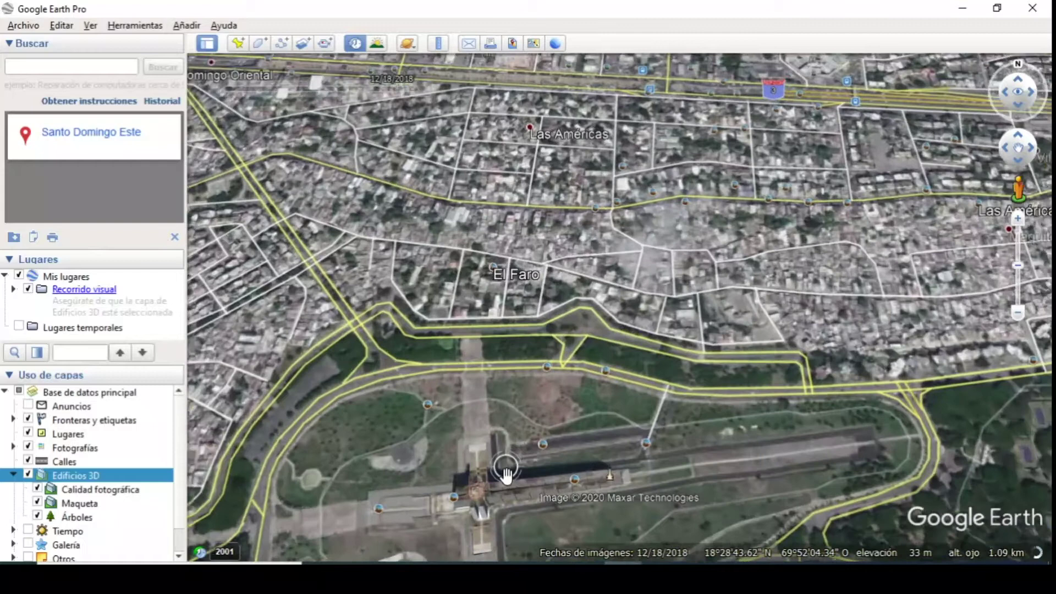
# - Examine the 3D model of the long cross-shaped monument beside El Faro from above and from low oblique angles
pyautogui.scroll(2, 507, 481)
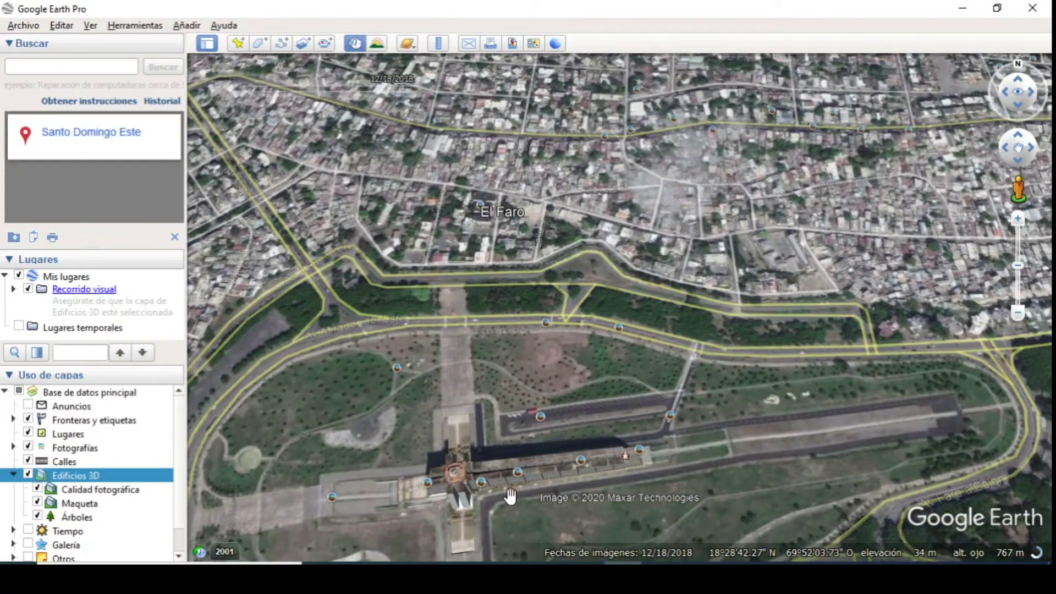
pyautogui.scroll(2, 511, 496)
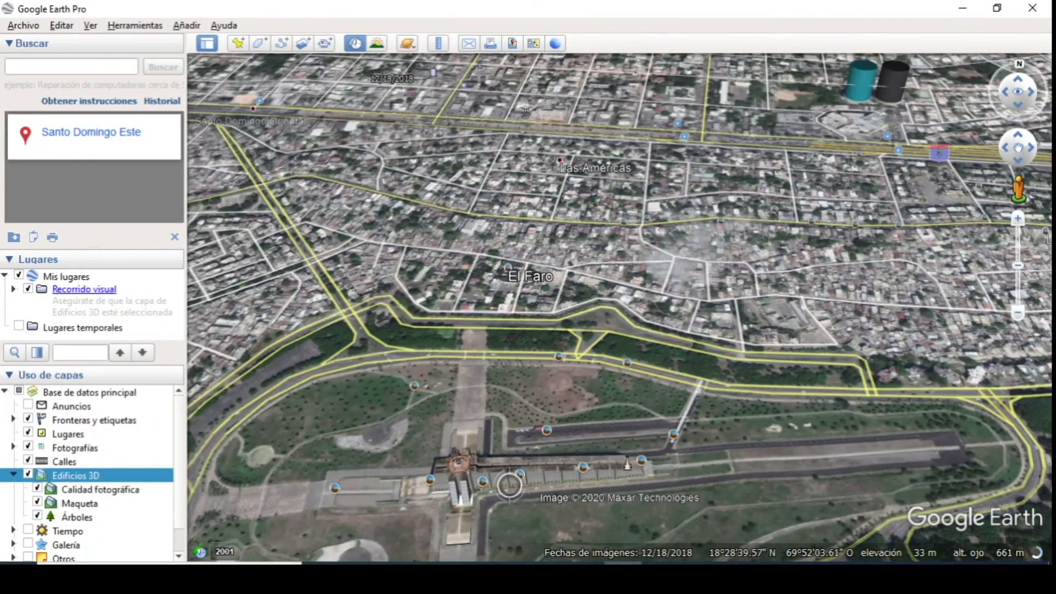
pyautogui.moveTo(524, 515); pyautogui.dragTo(553, 480)
pyautogui.moveTo(550, 479)
pyautogui.mouseDown(button='middle')
pyautogui.moveTo(550, 463)
pyautogui.moveTo(559, 482)
pyautogui.mouseUp(button='middle')
pyautogui.scroll(2, 559, 484)
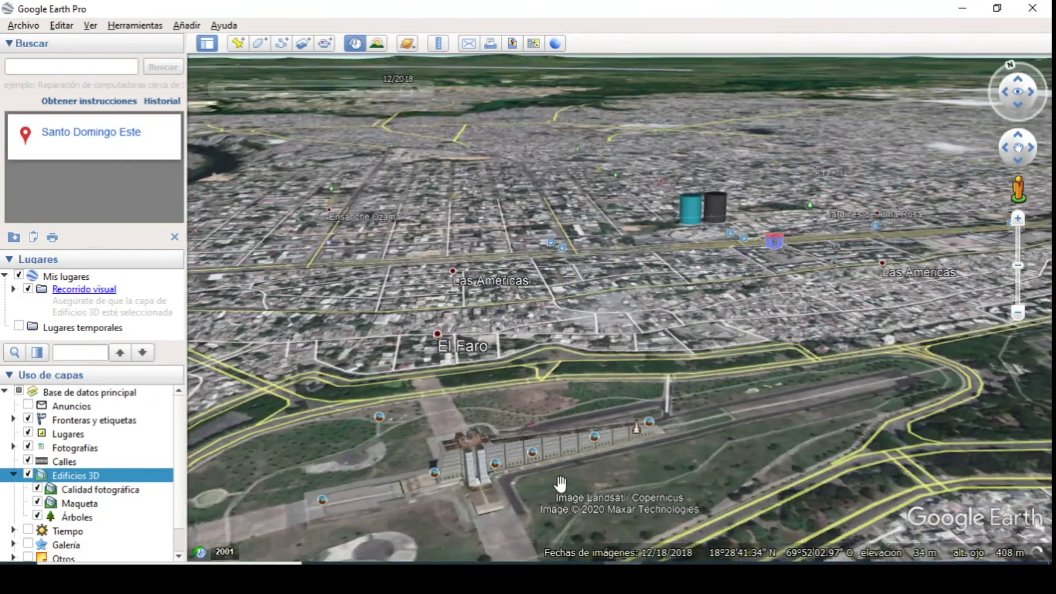
pyautogui.scroll(2, 544, 473)
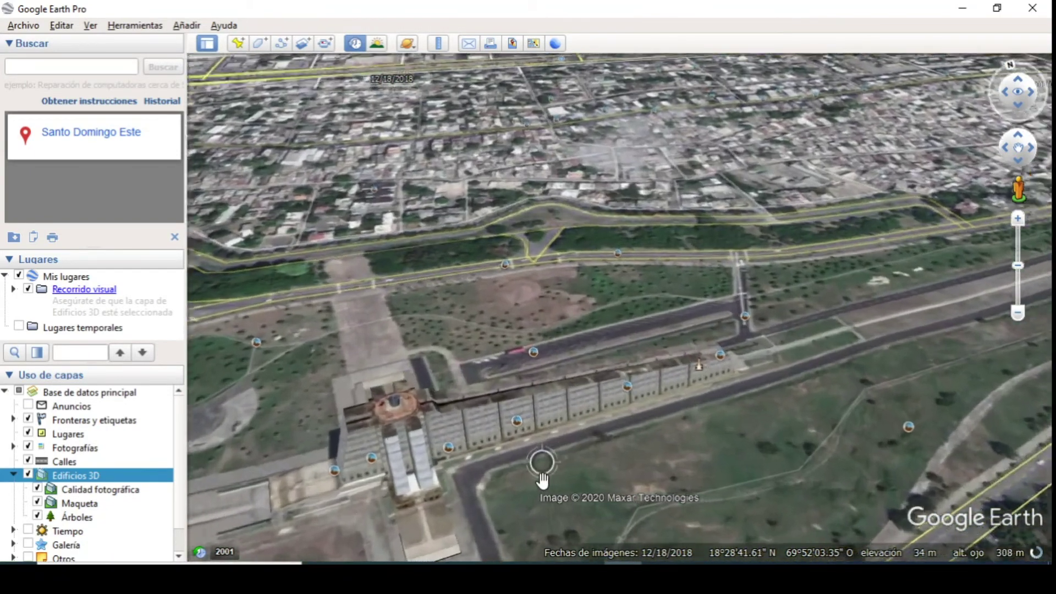
pyautogui.scroll(2, 575, 399)
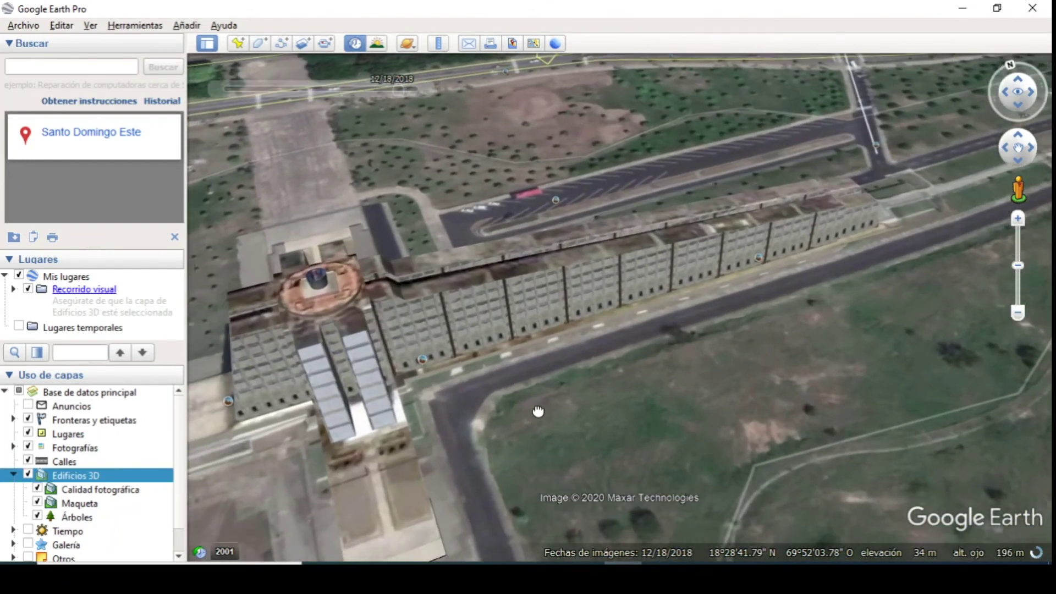
pyautogui.moveTo(539, 388); pyautogui.dragTo(484, 514, button='middle')
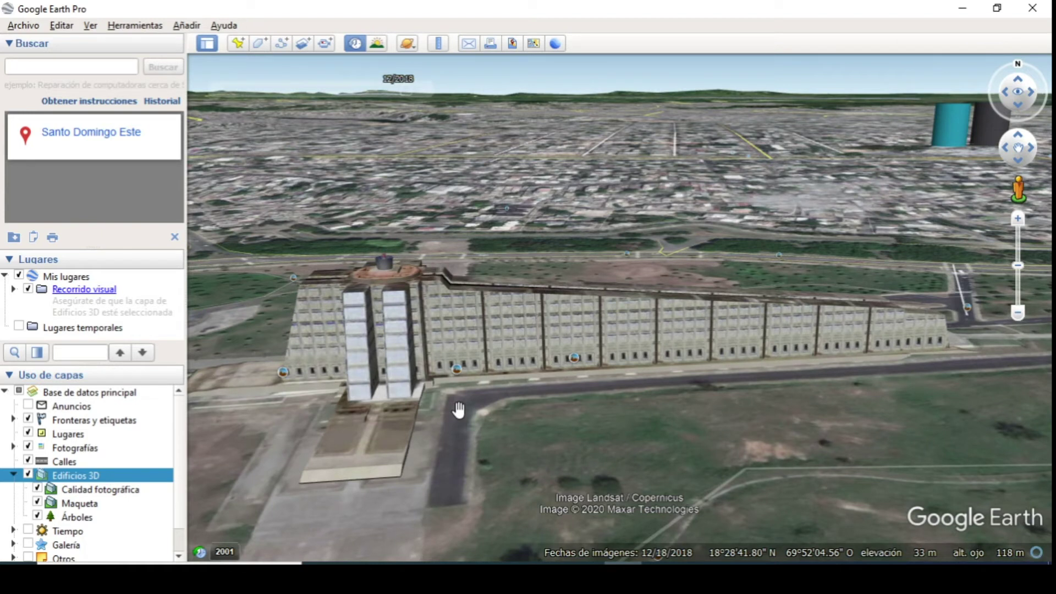
pyautogui.moveTo(476, 407); pyautogui.dragTo(561, 376)
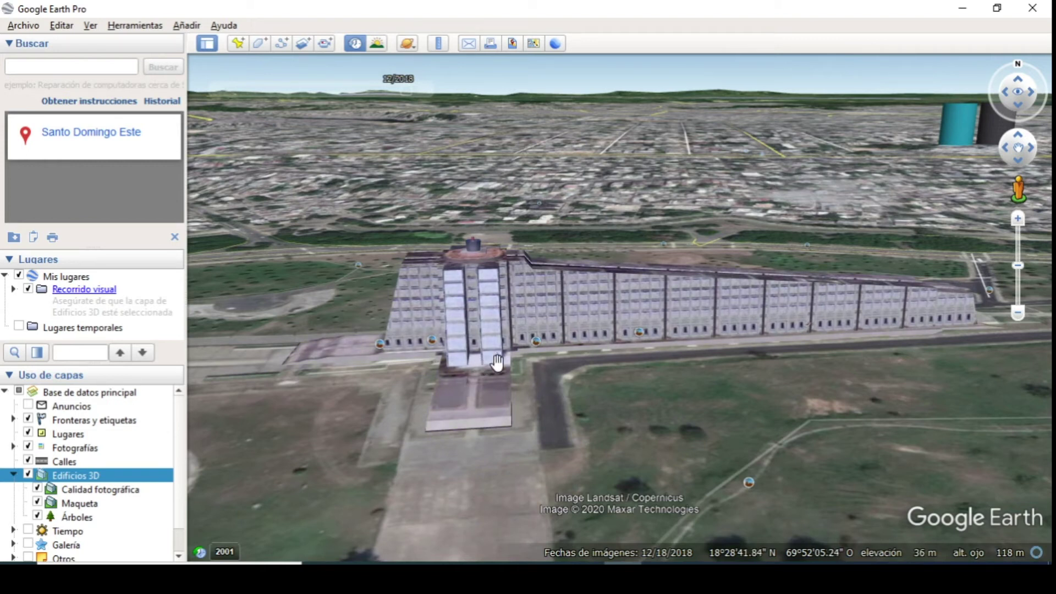
pyautogui.moveTo(636, 360); pyautogui.dragTo(614, 364)
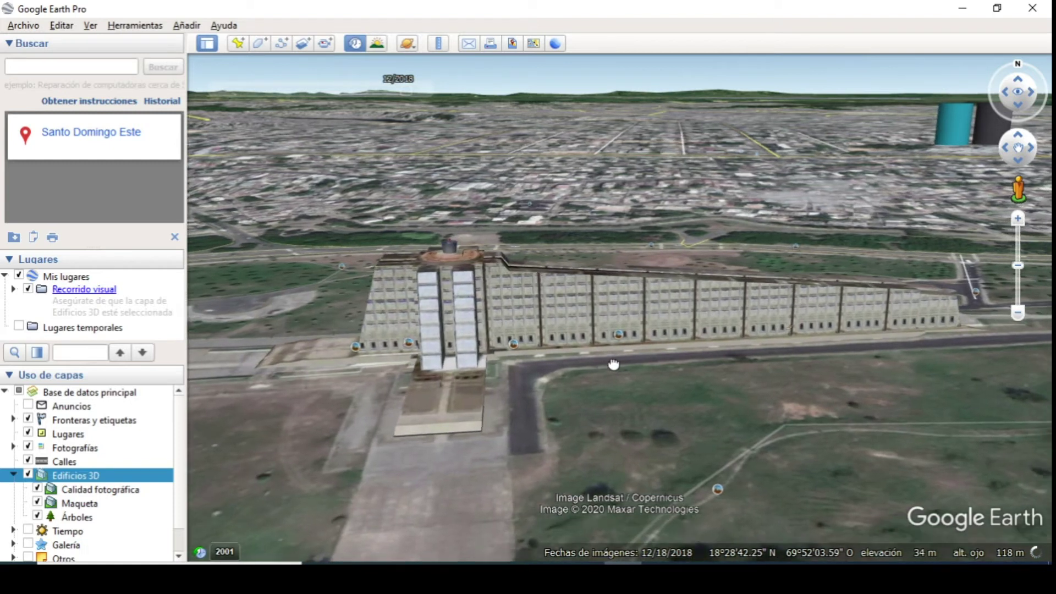
pyautogui.moveTo(822, 399); pyautogui.dragTo(704, 394)
pyautogui.moveTo(633, 392); pyautogui.dragTo(564, 296, button='middle')
# - Survey the city westward from the monument past Los Molinos and Zona Colonial to Zona Universitaria
pyautogui.scroll(-2, 517, 273)
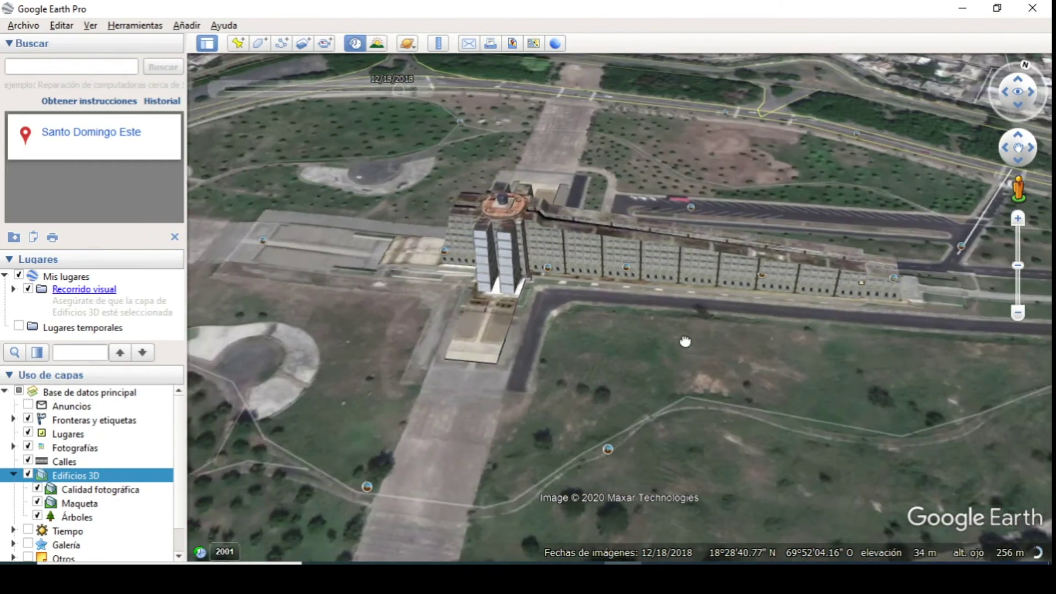
pyautogui.scroll(-3, 413, 236)
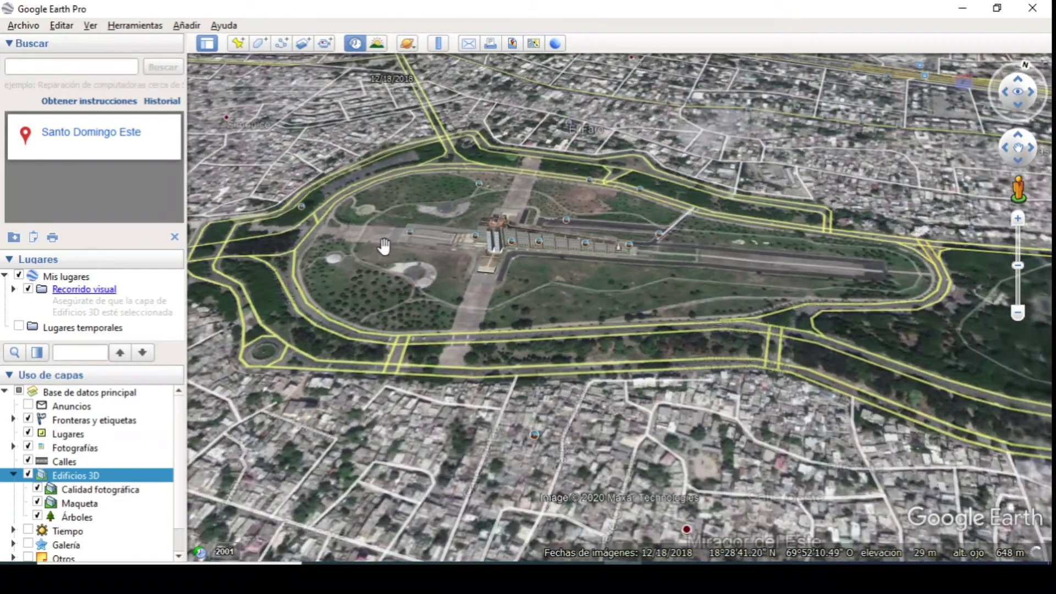
pyautogui.scroll(-3, 383, 246)
pyautogui.moveTo(342, 228); pyautogui.dragTo(474, 274)
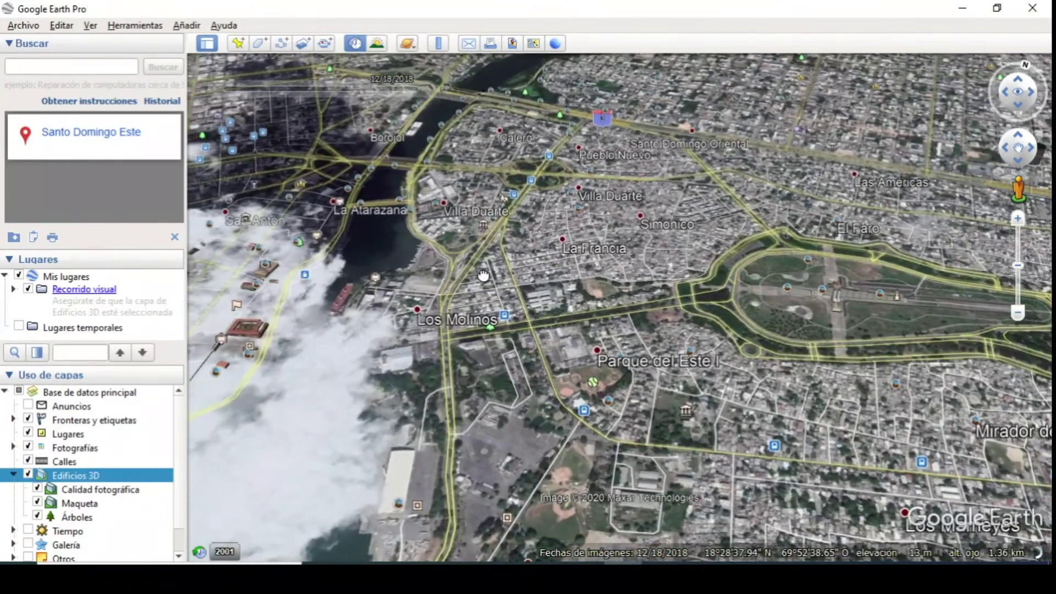
pyautogui.scroll(-2, 256, 207)
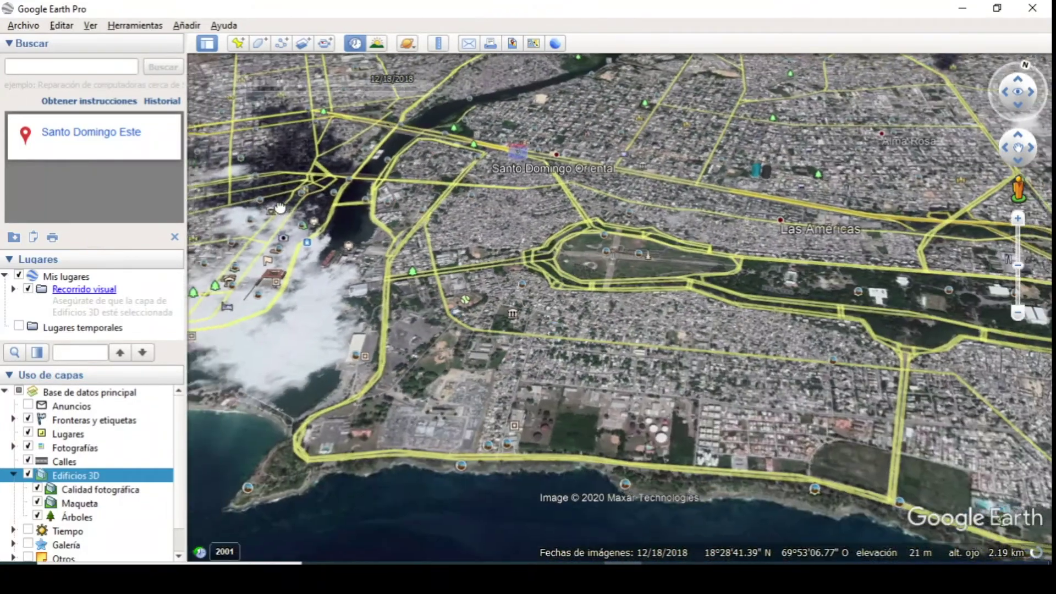
pyautogui.moveTo(236, 191); pyautogui.dragTo(449, 260)
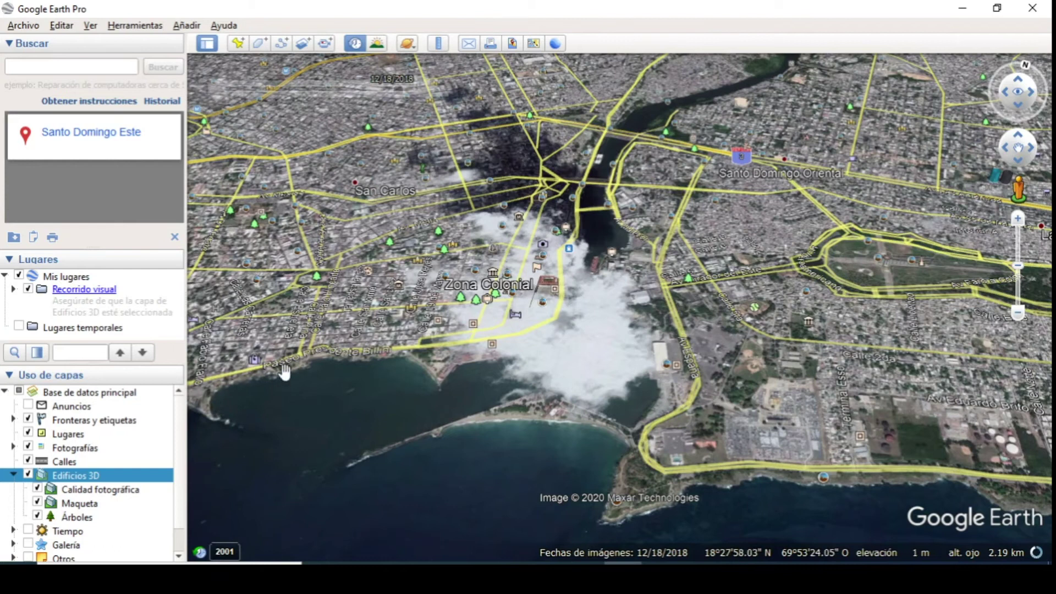
pyautogui.moveTo(206, 253); pyautogui.dragTo(352, 266)
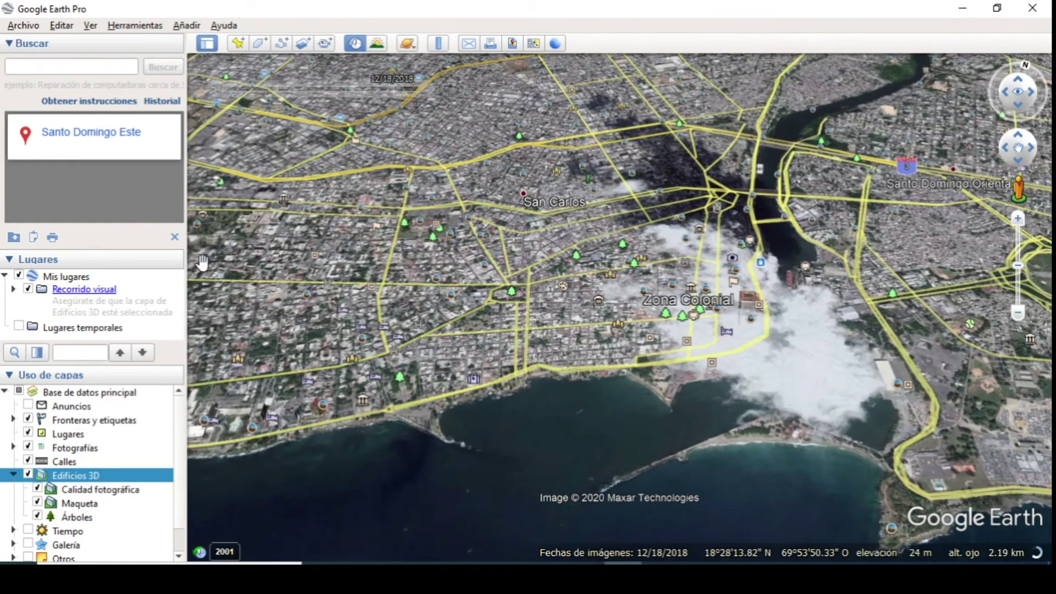
pyautogui.moveTo(287, 273); pyautogui.dragTo(370, 268)
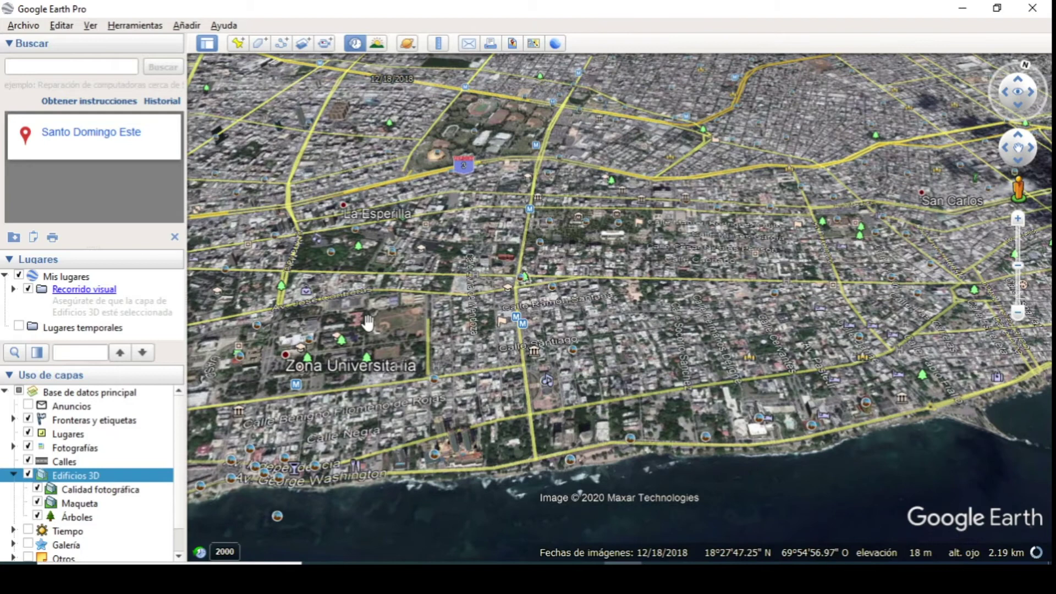
# - Examine the 3D buildings around the park between La Esperilla and Av. Bolívar
pyautogui.scroll(3, 367, 323)
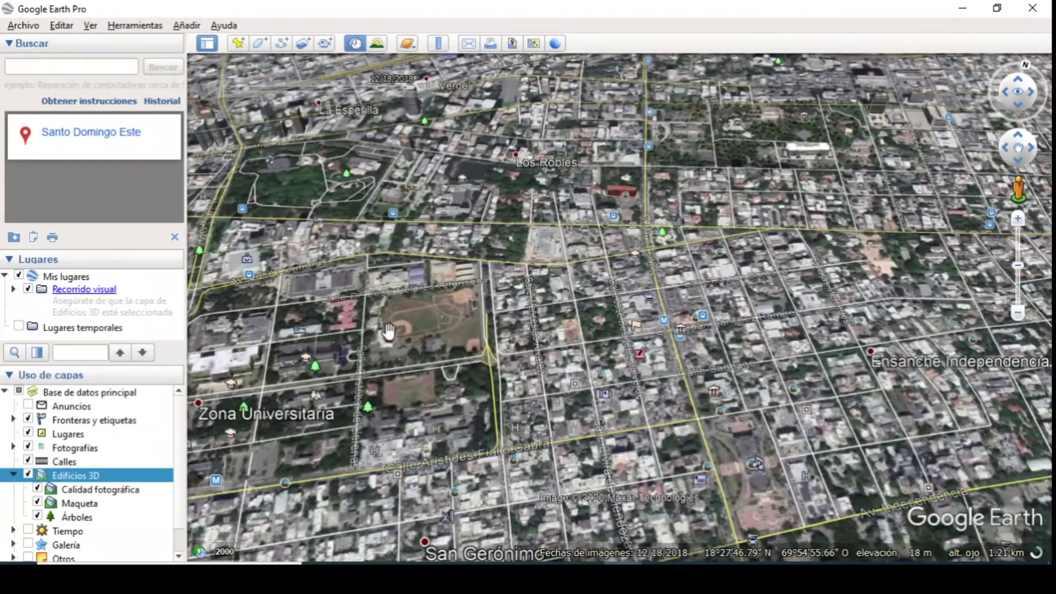
pyautogui.moveTo(214, 199); pyautogui.dragTo(329, 250)
pyautogui.scroll(2, 330, 193)
pyautogui.moveTo(365, 197); pyautogui.dragTo(368, 200)
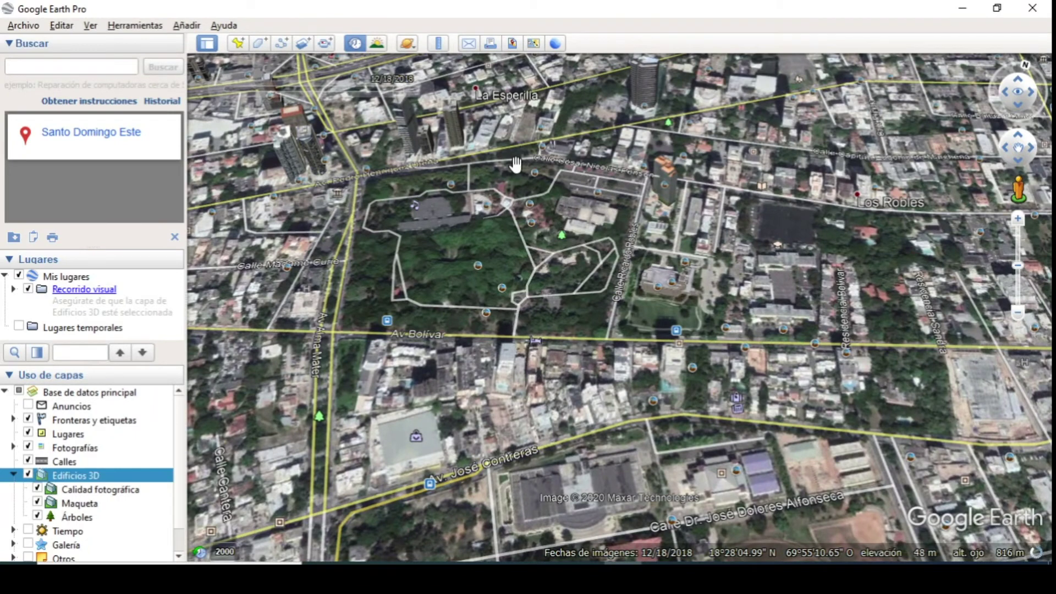
pyautogui.scroll(-4, 599, 263)
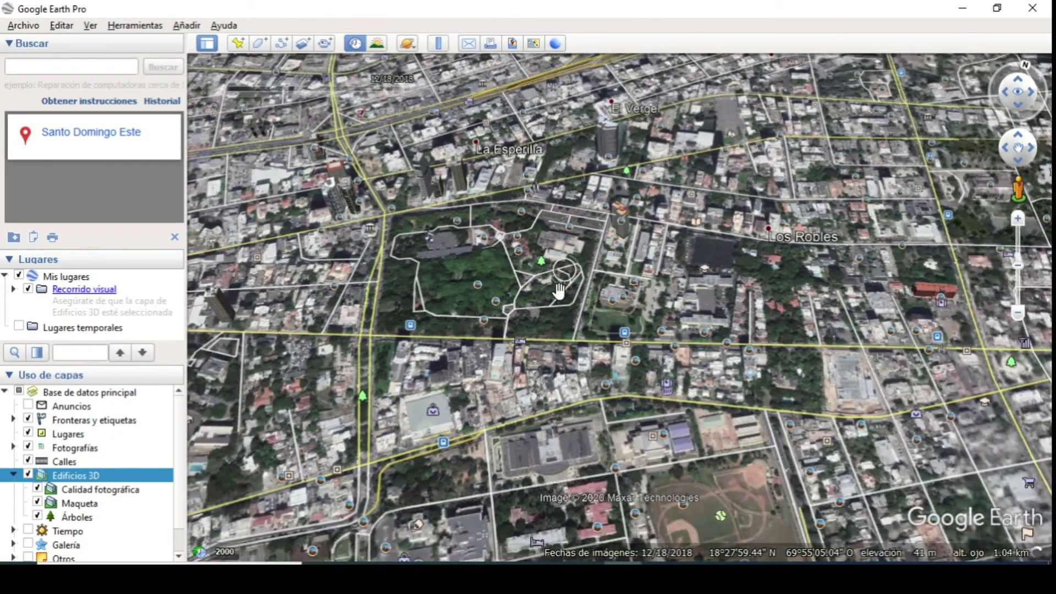
pyautogui.scroll(-3, 558, 290)
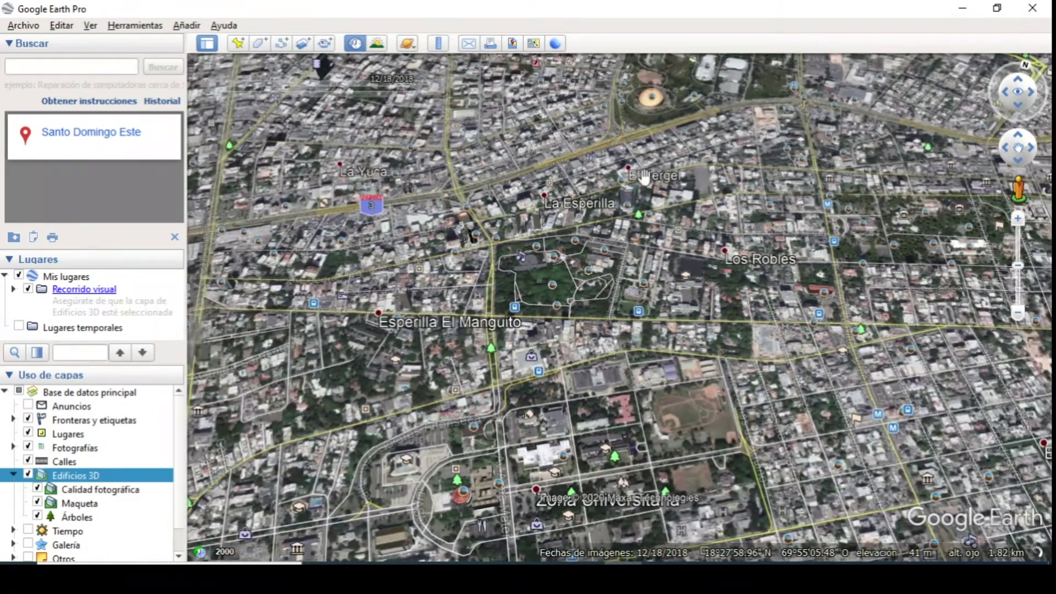
# - Examine the domed arena and sports complex north of El Vergel and the surrounding avenues
pyautogui.scroll(2, 668, 160)
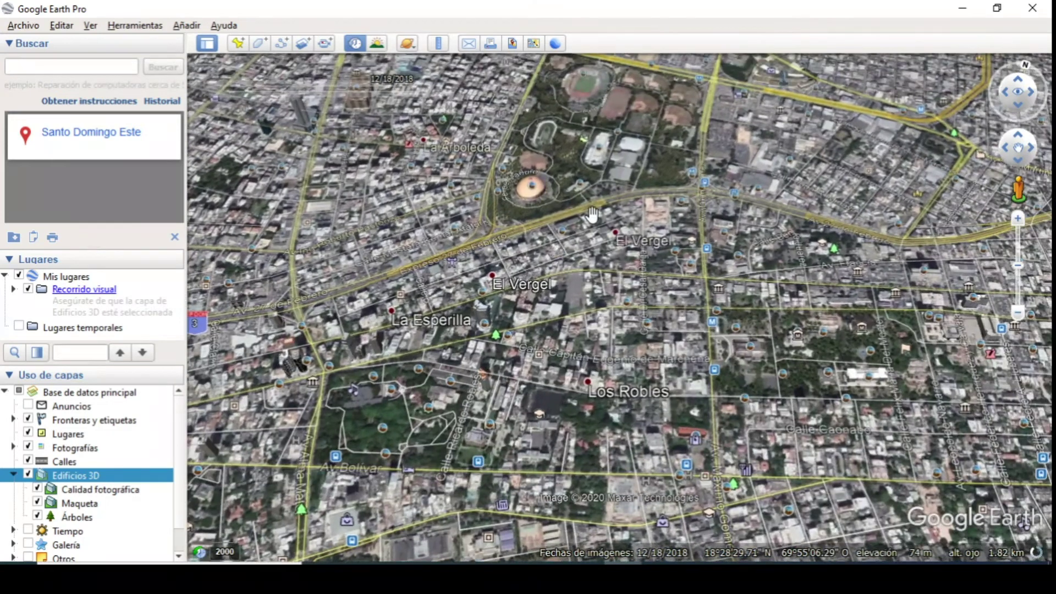
pyautogui.scroll(1, 592, 213)
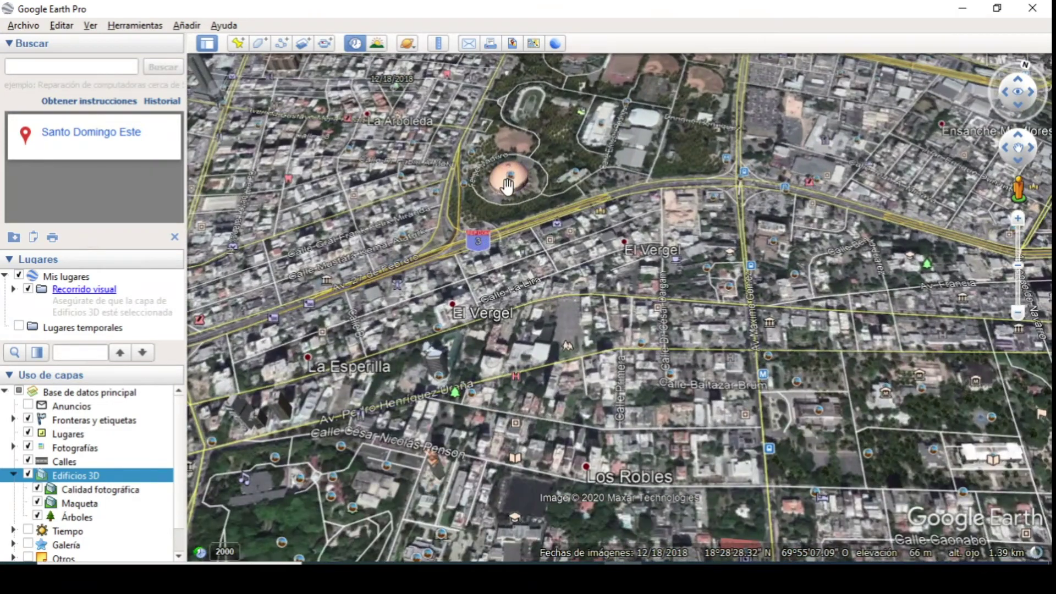
pyautogui.moveTo(547, 231); pyautogui.dragTo(524, 292)
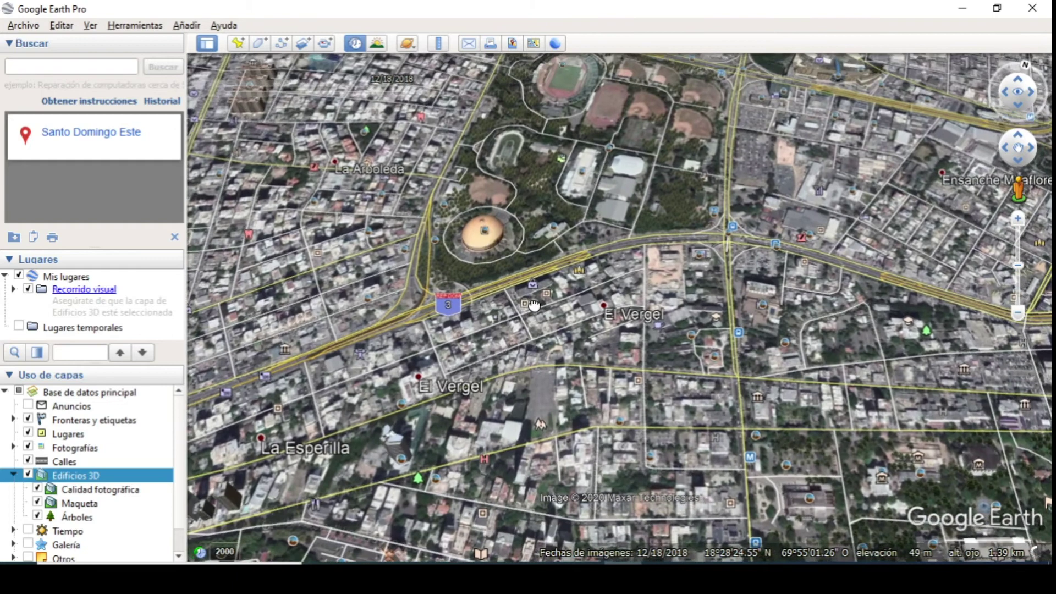
pyautogui.scroll(-2, 547, 237)
pyautogui.scroll(-2, 561, 223)
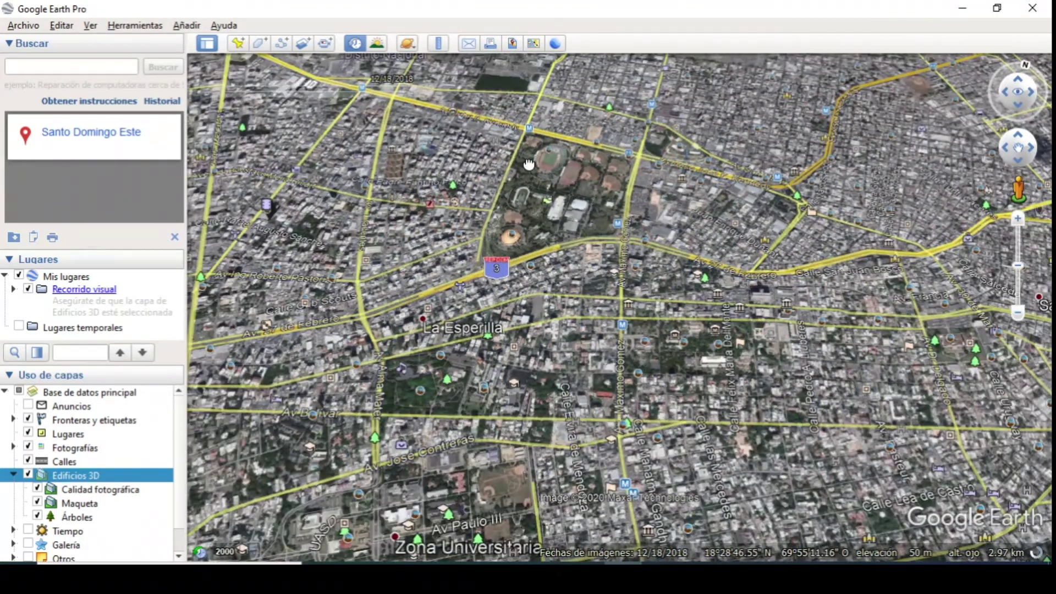
pyautogui.moveTo(528, 165); pyautogui.dragTo(574, 200)
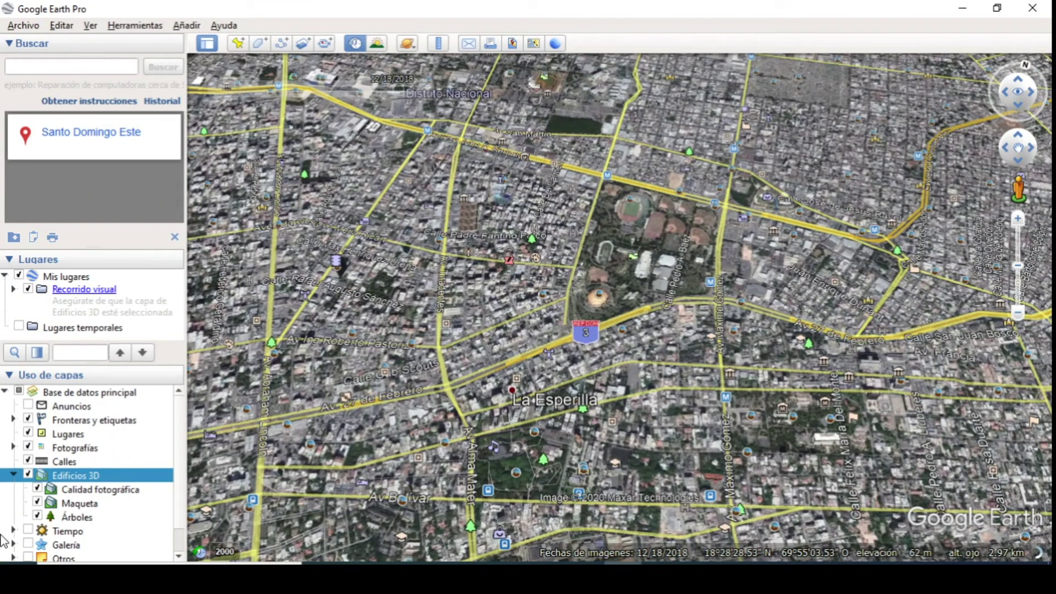
# - Collapse the Edificios 3D sublayers and turn off the Edificios 3D layer
pyautogui.click(15, 474)
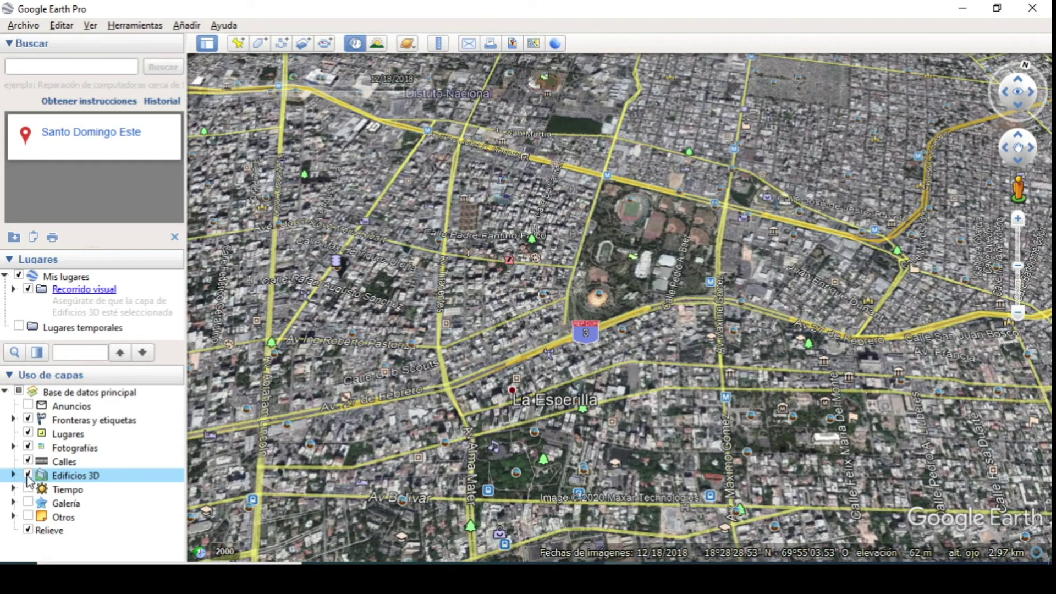
pyautogui.click(28, 476)
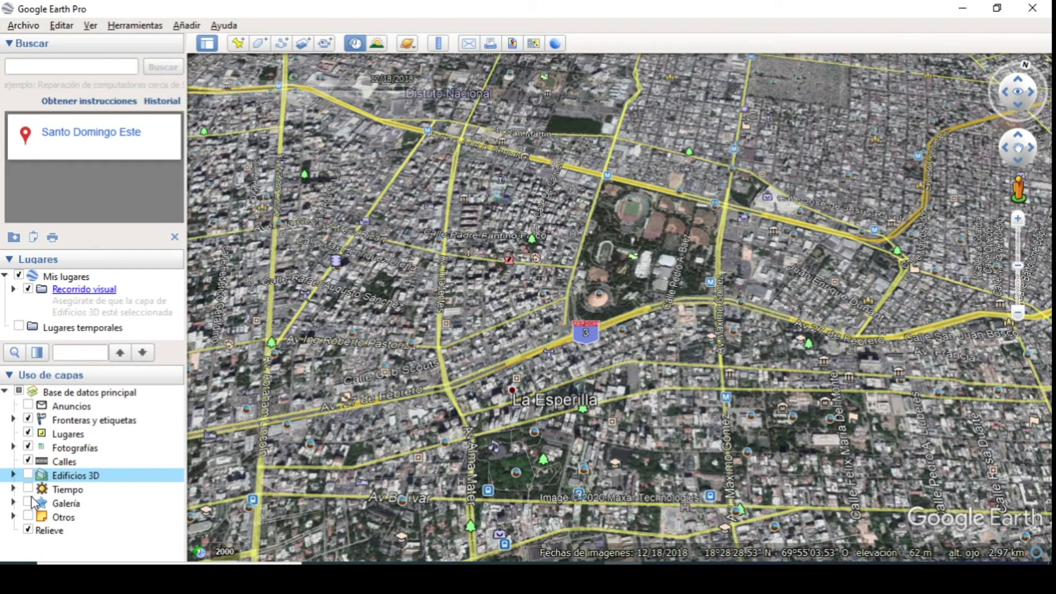
# - Turn on the Tiempo layer, check its sublayers and its effect over Distrito Nacional, and turn it off again
pyautogui.click(27, 488)
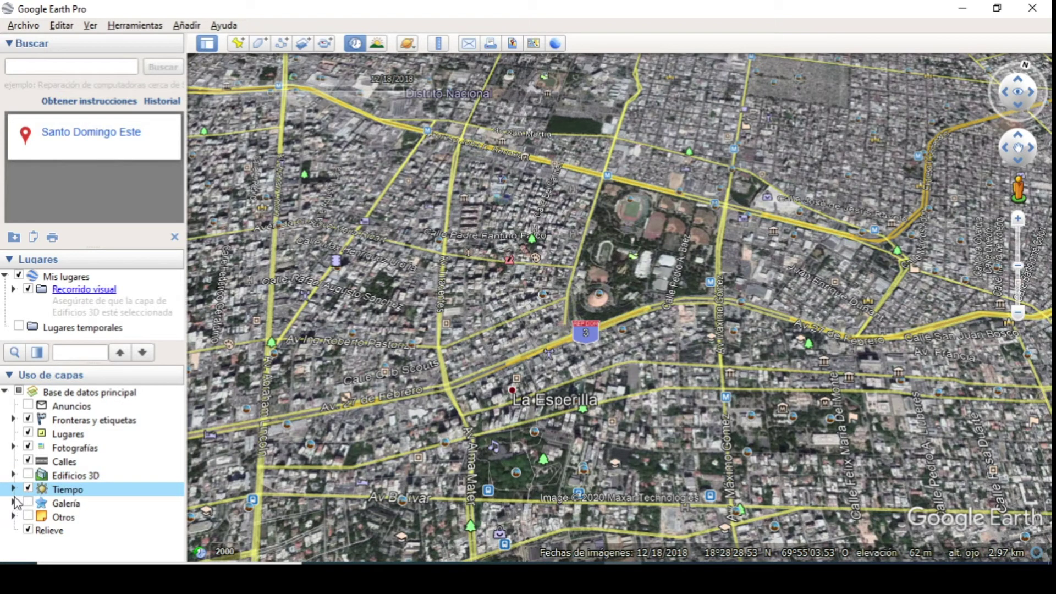
pyautogui.click(14, 489)
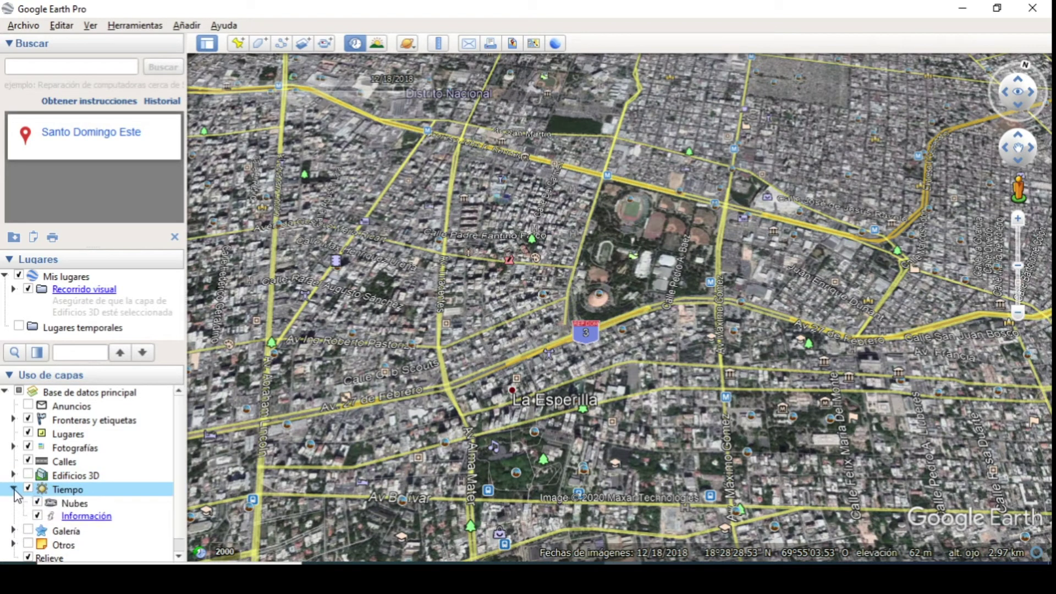
pyautogui.click(13, 489)
pyautogui.scroll(-3, 363, 454)
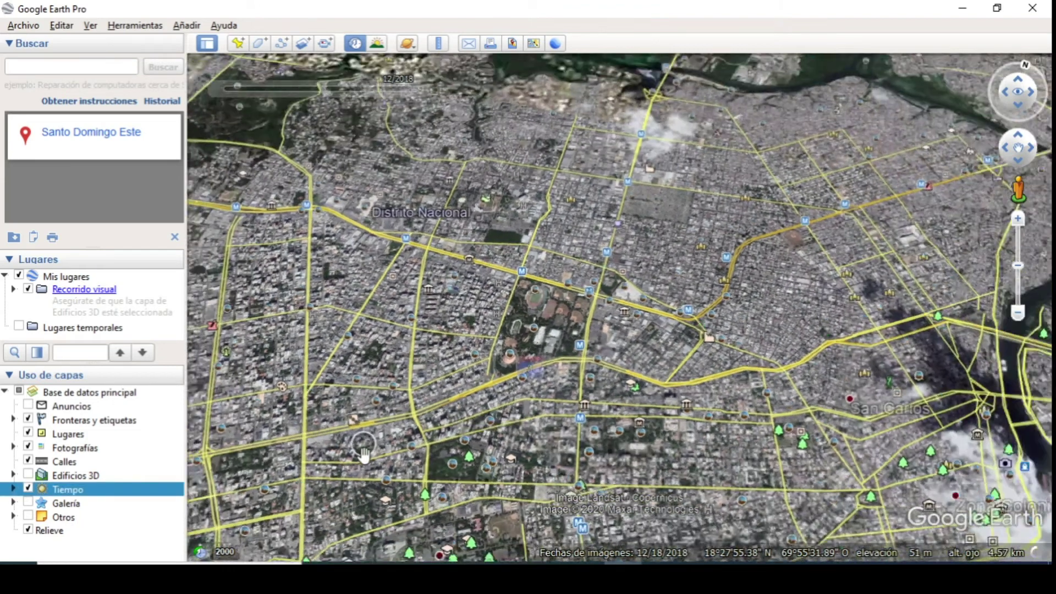
pyautogui.scroll(-3, 363, 454)
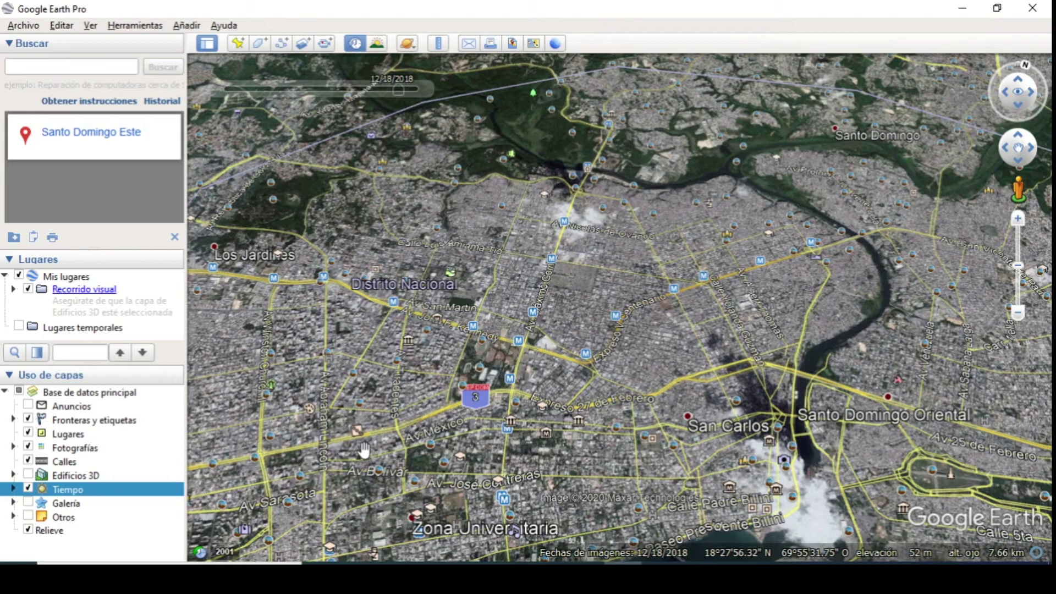
pyautogui.scroll(4, 333, 417)
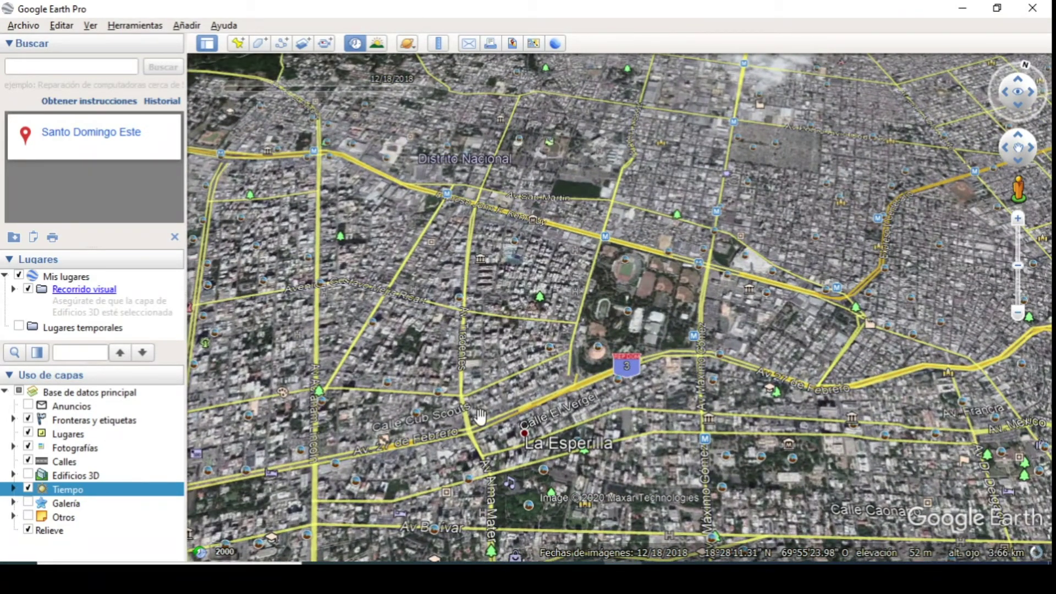
pyautogui.click(28, 489)
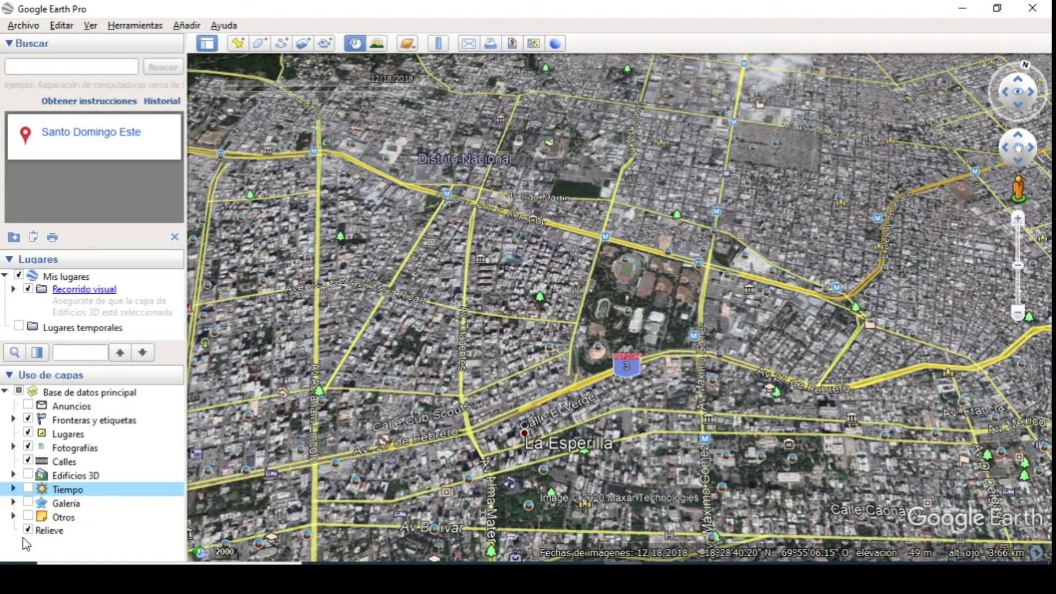
# - Expand the Galería layer's sublayers, and open and close the Papelería Dume photo on the map
pyautogui.click(14, 503)
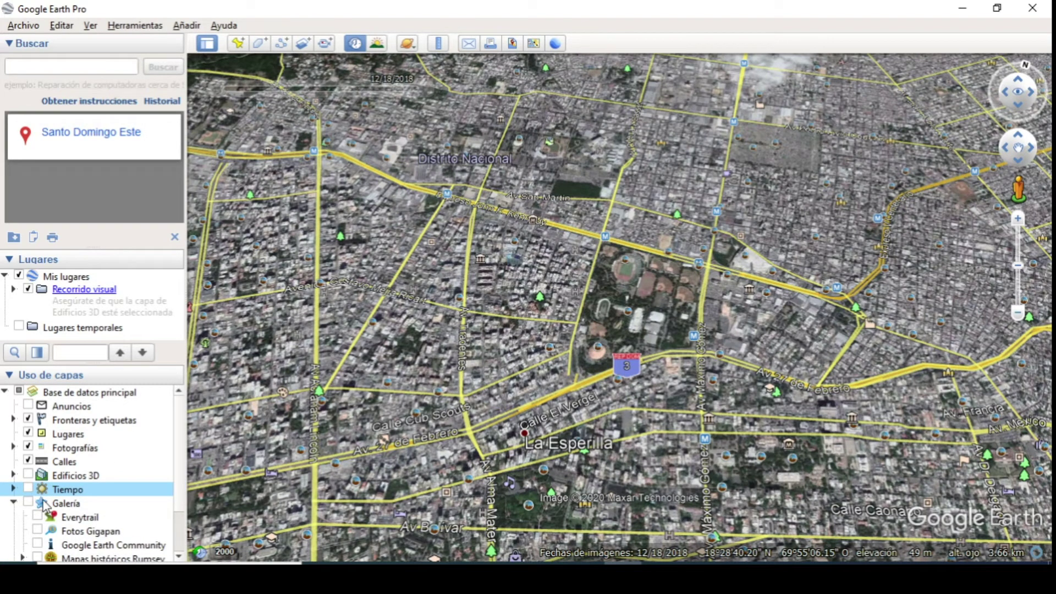
pyautogui.click(389, 382)
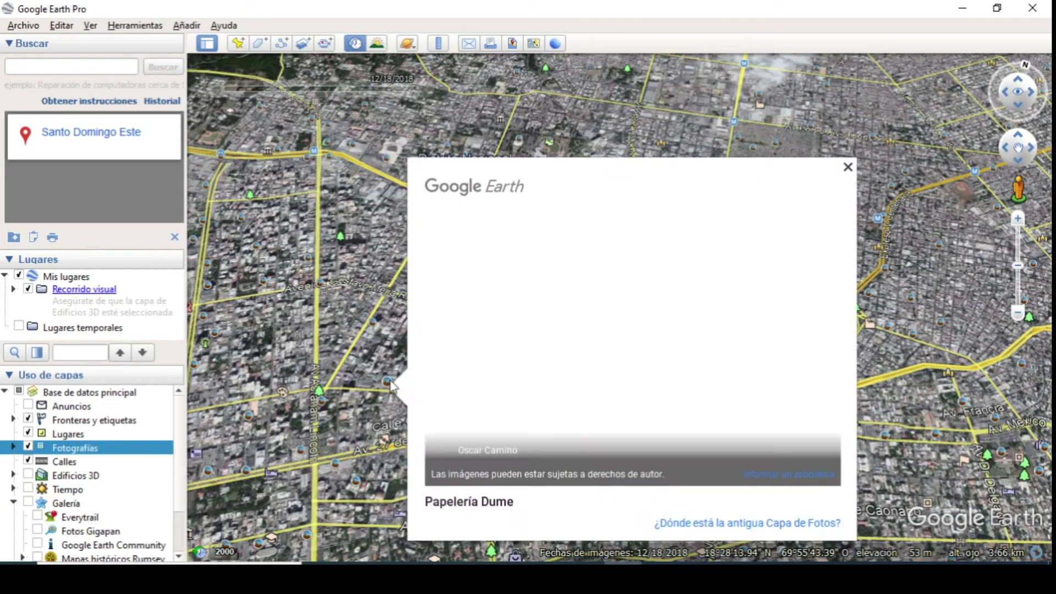
pyautogui.click(296, 313)
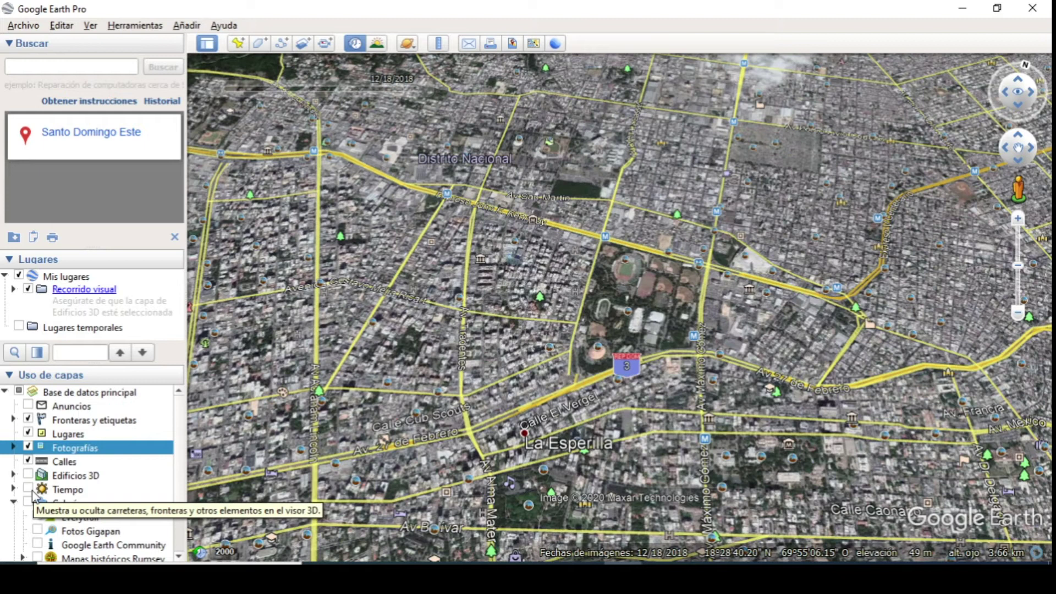
# - Turn on the Galería layer, open and close the Cremería Nestlé community placemark, and turn Galería off again
pyautogui.click(29, 495)
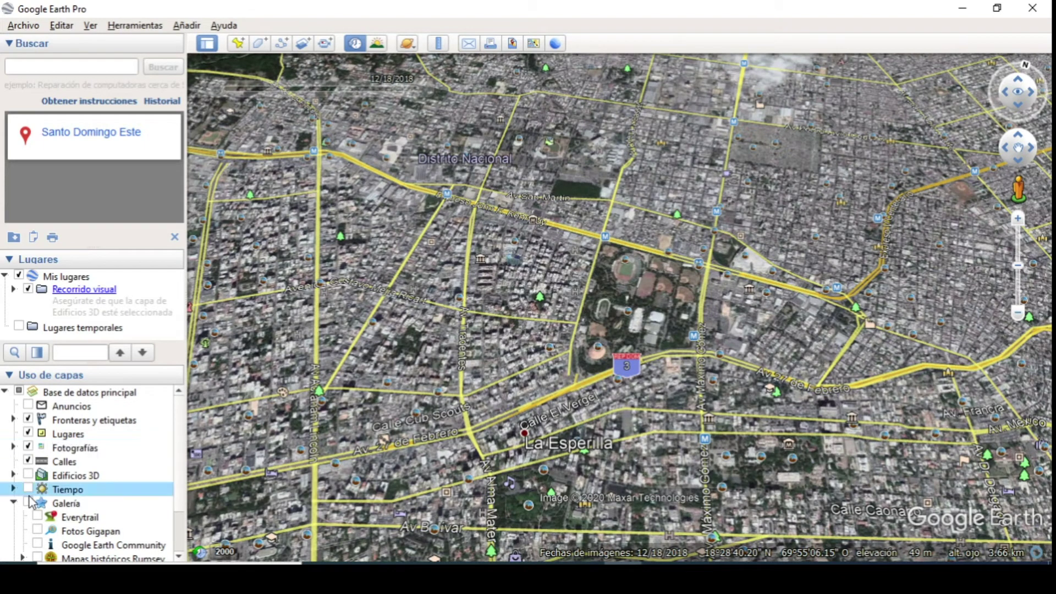
pyautogui.click(28, 503)
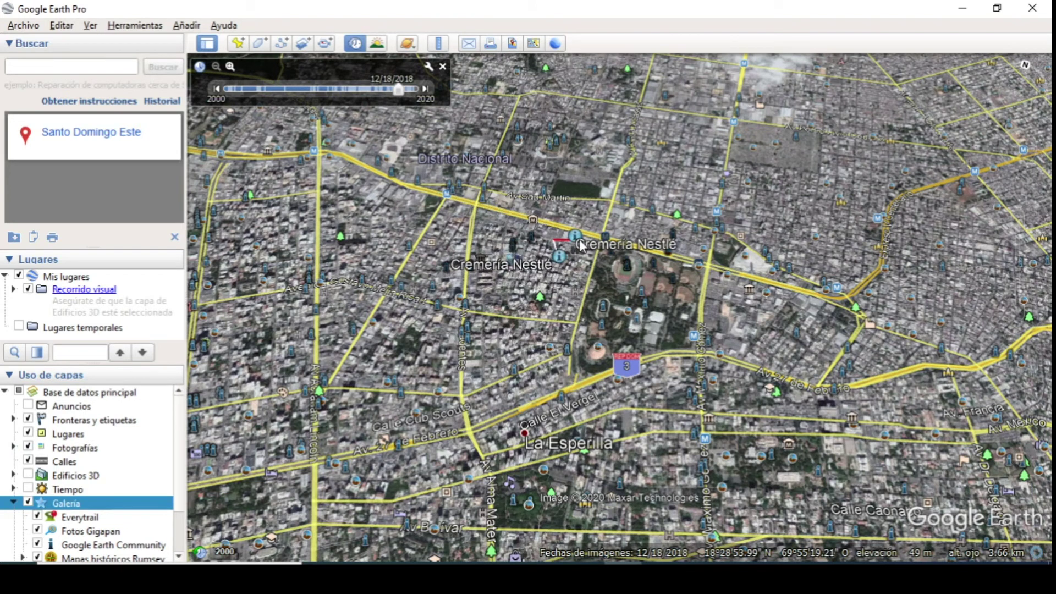
pyautogui.click(667, 245)
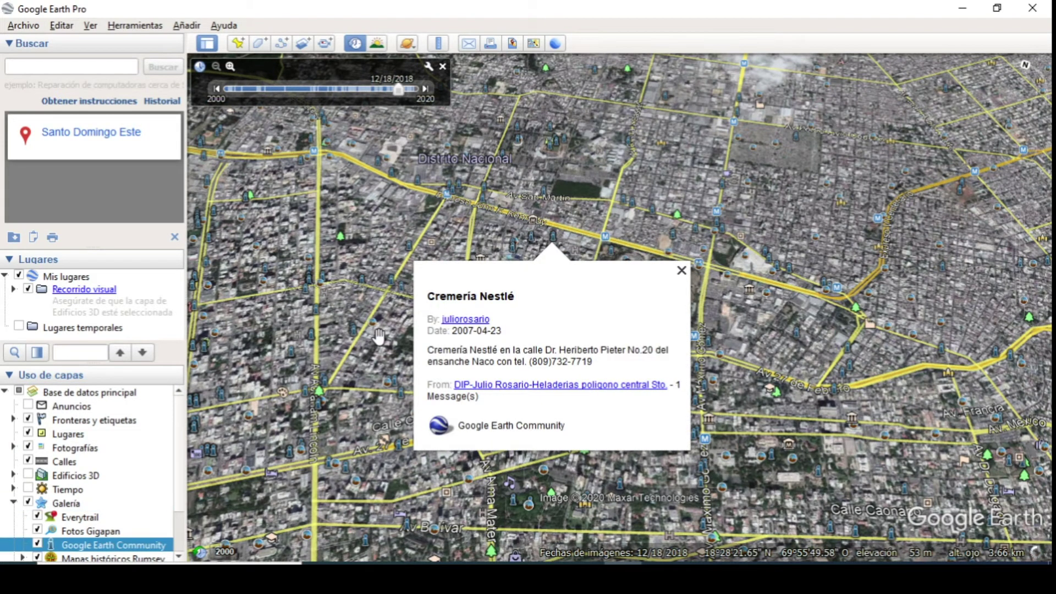
pyautogui.click(798, 343)
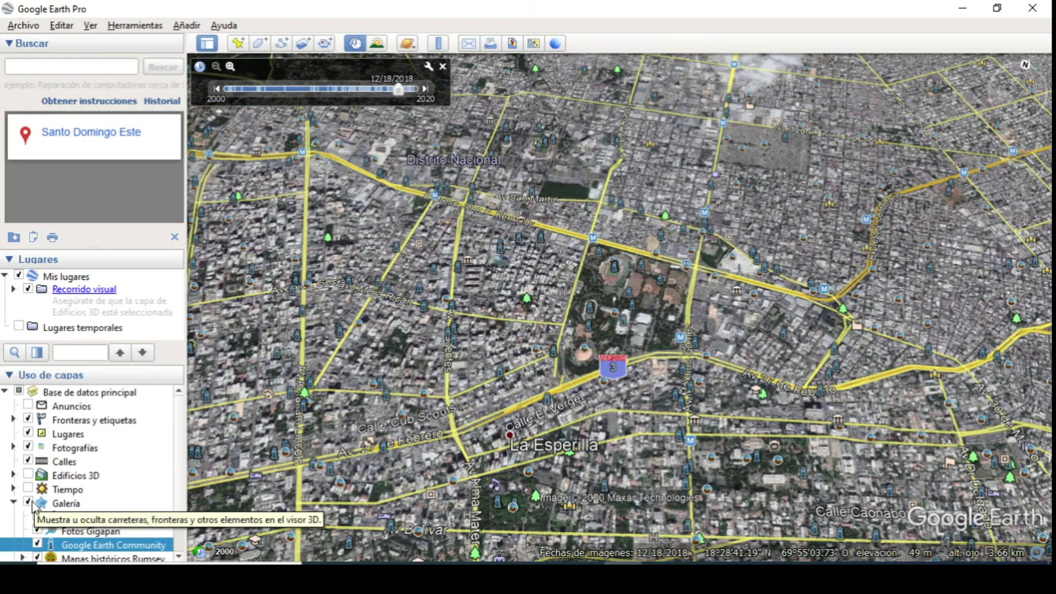
pyautogui.click(28, 502)
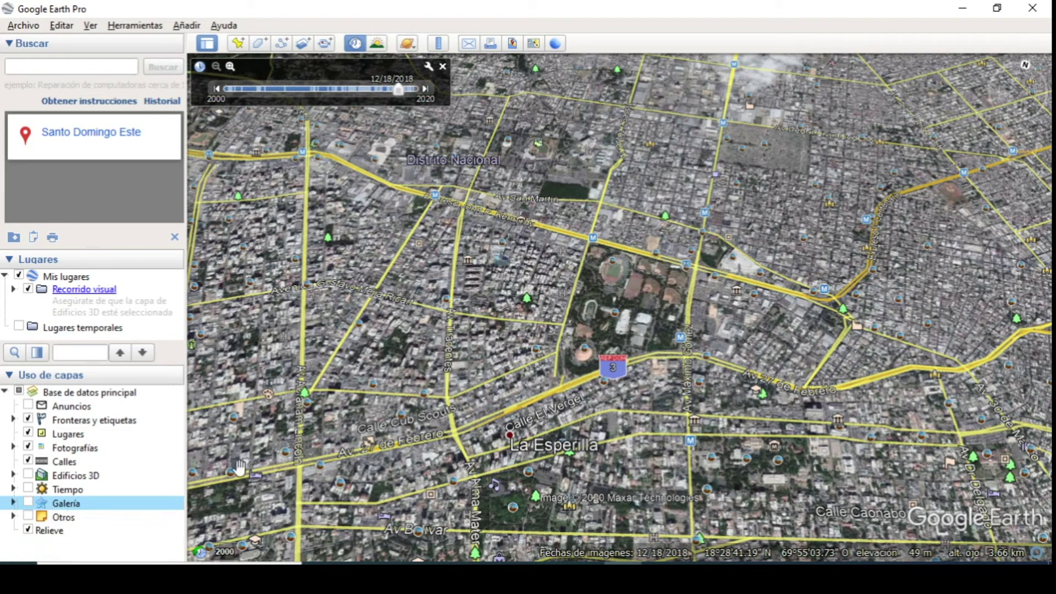
pyautogui.moveTo(382, 432); pyautogui.dragTo(432, 406)
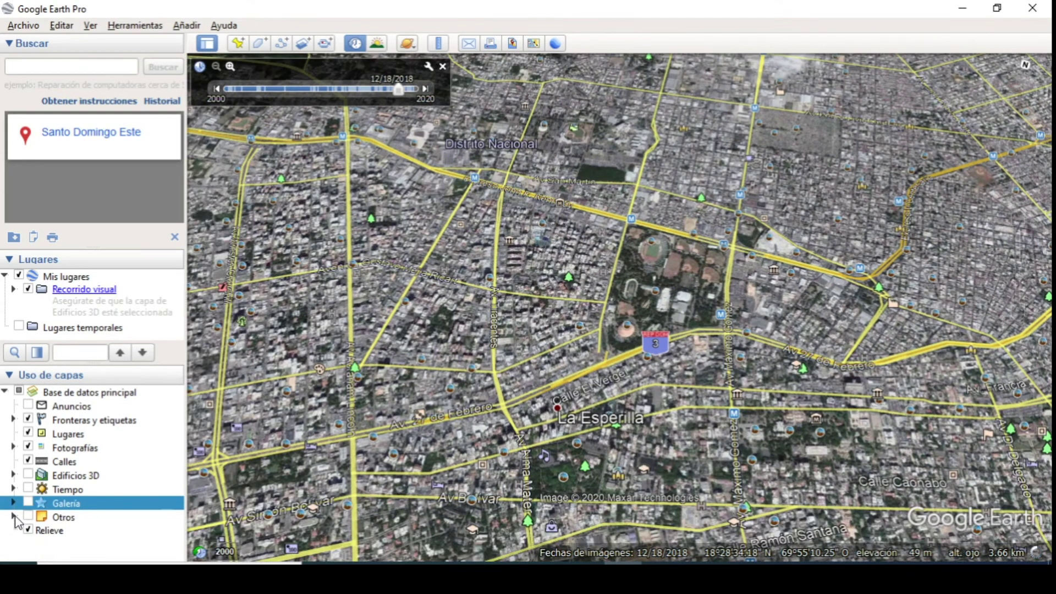
# - Expand the Otros layer and turn on its local names, parks, water bodies, place categories, Transportes and Wikipedia sublayers over Santo Domingo
pyautogui.click(13, 516)
pyautogui.scroll(-2, 50, 501)
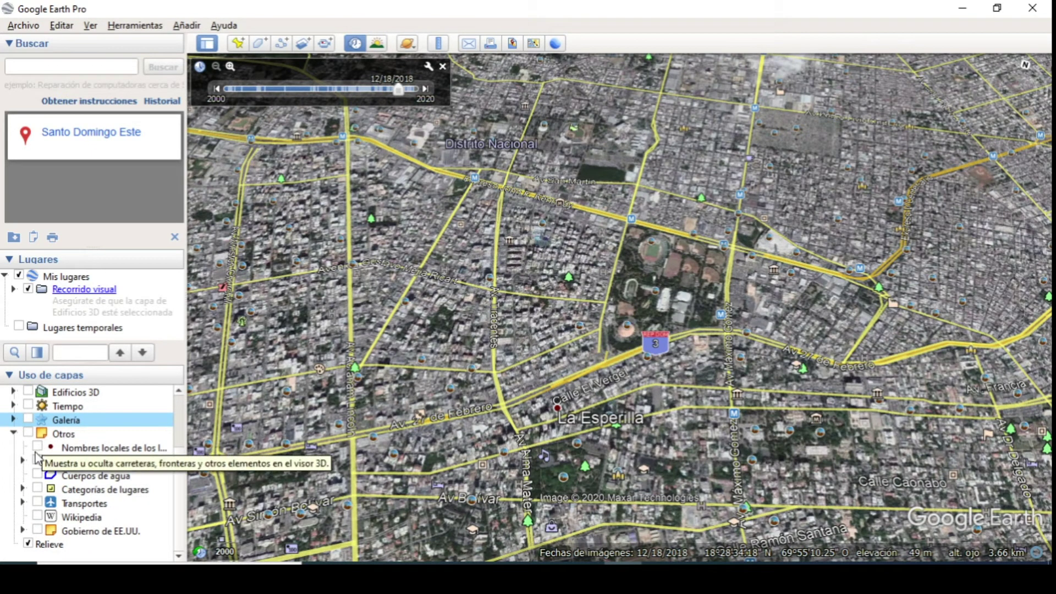
pyautogui.click(37, 447)
pyautogui.click(37, 461)
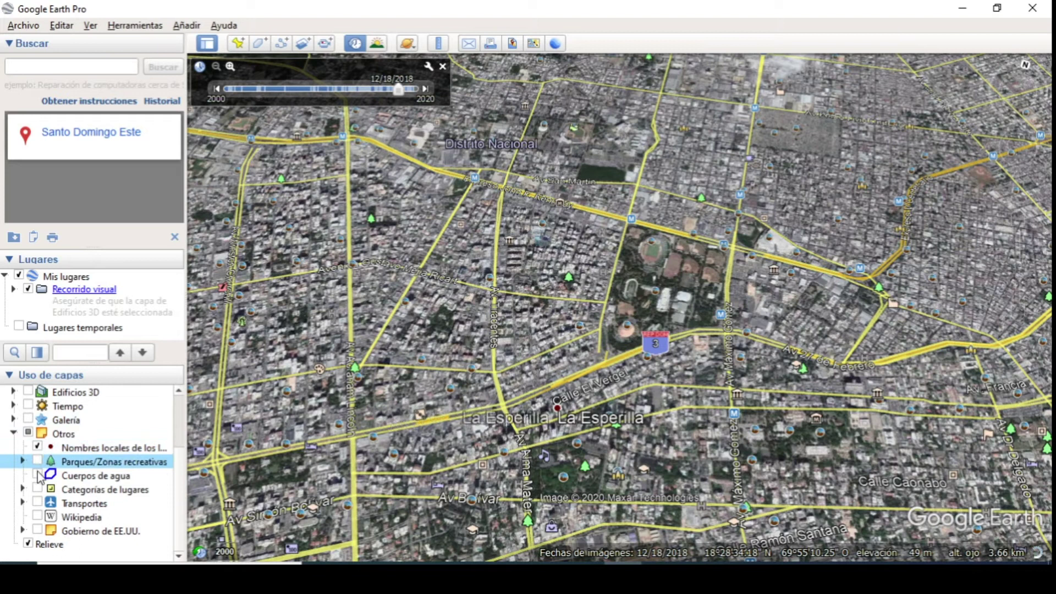
pyautogui.click(37, 475)
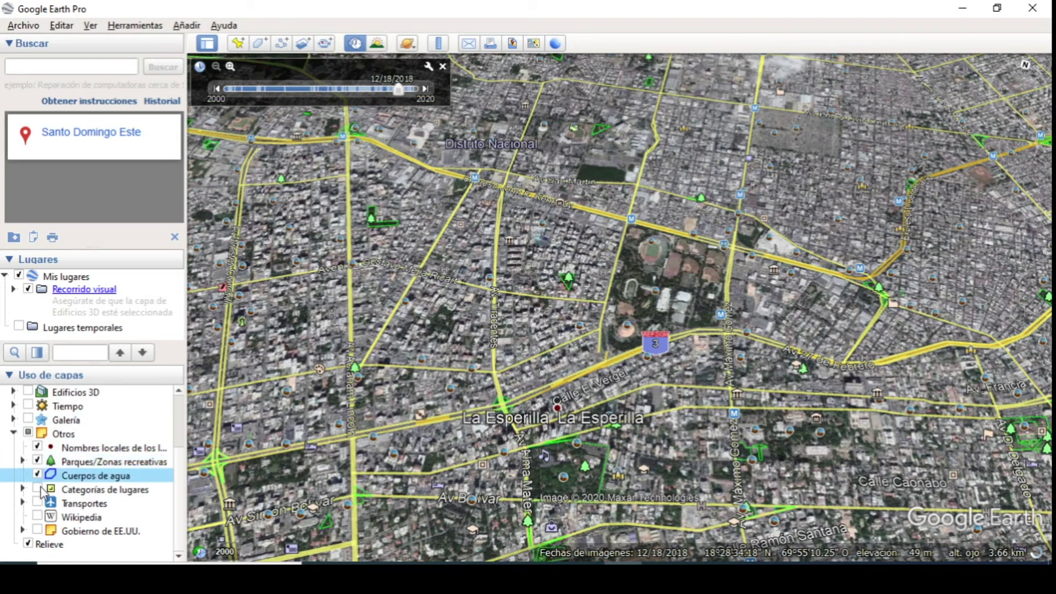
pyautogui.click(38, 489)
pyautogui.click(37, 503)
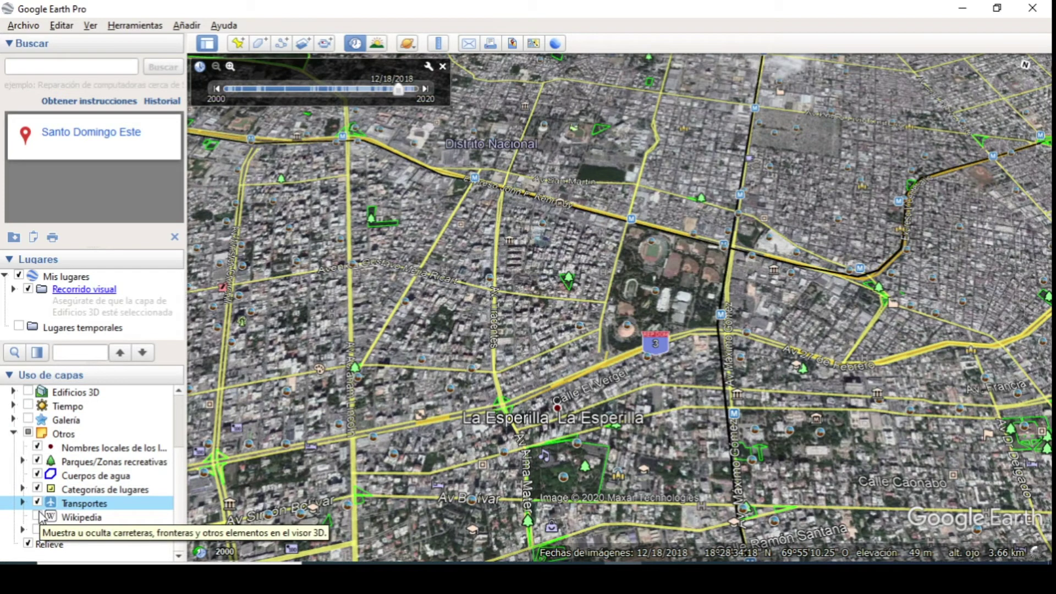
pyautogui.click(37, 516)
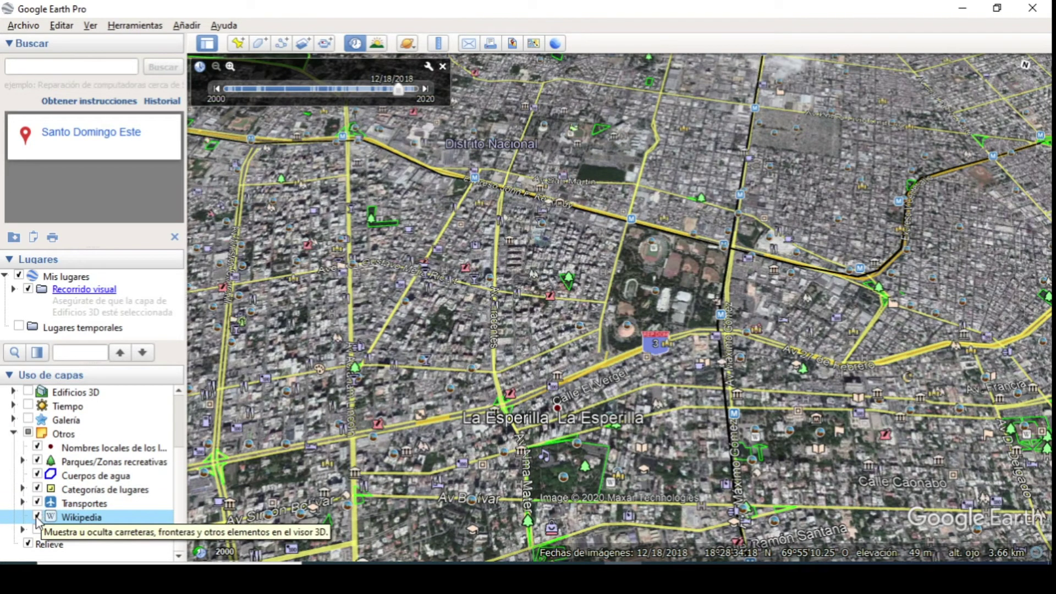
pyautogui.scroll(-3, 648, 258)
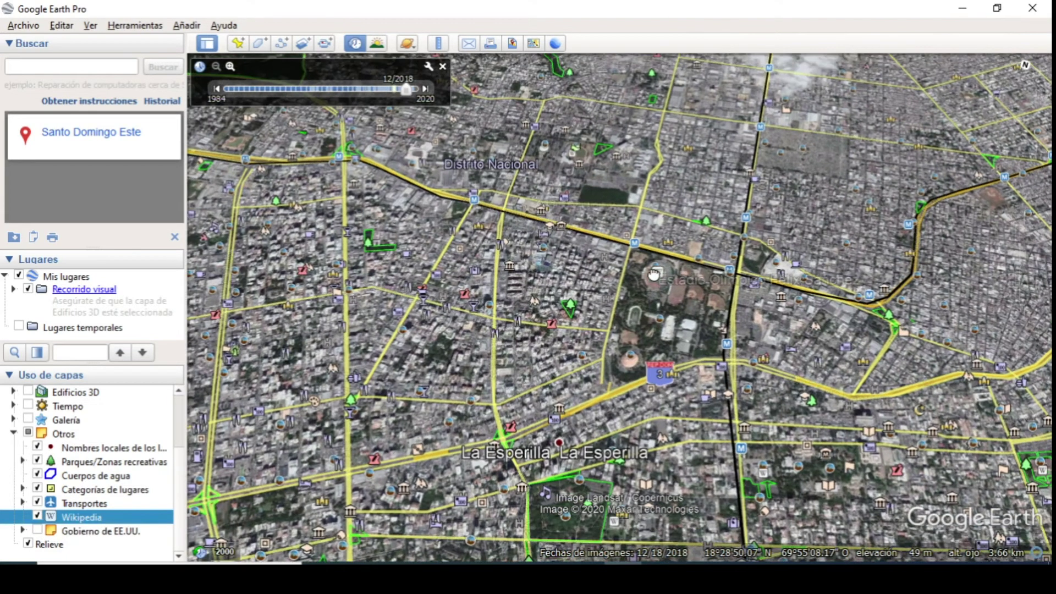
pyautogui.scroll(-5, 644, 278)
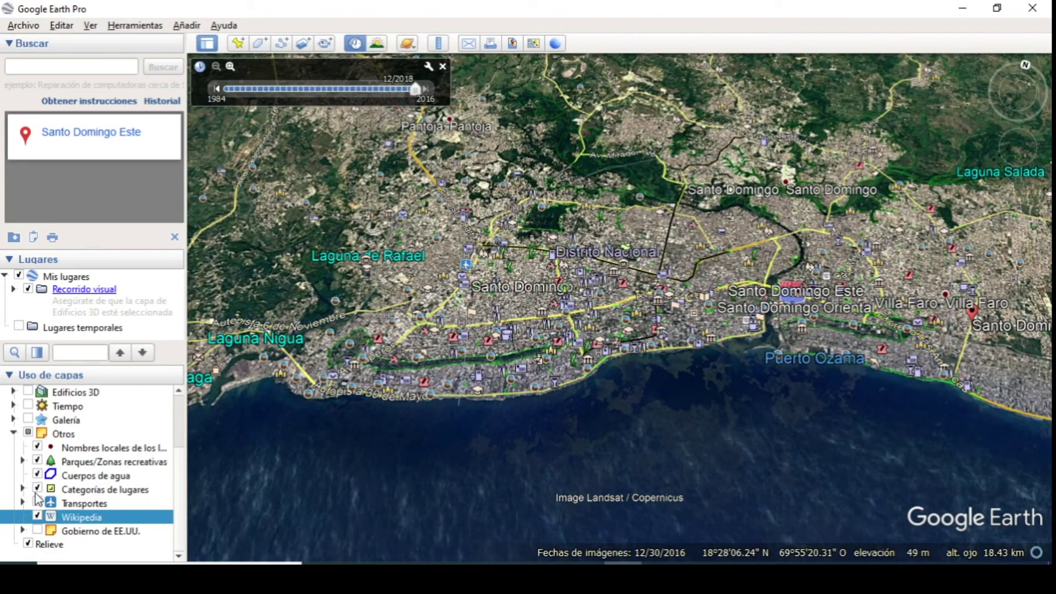
# - Check the Transportes sublayers, collapse them again, and turn off Categorías de lugares
pyautogui.click(23, 502)
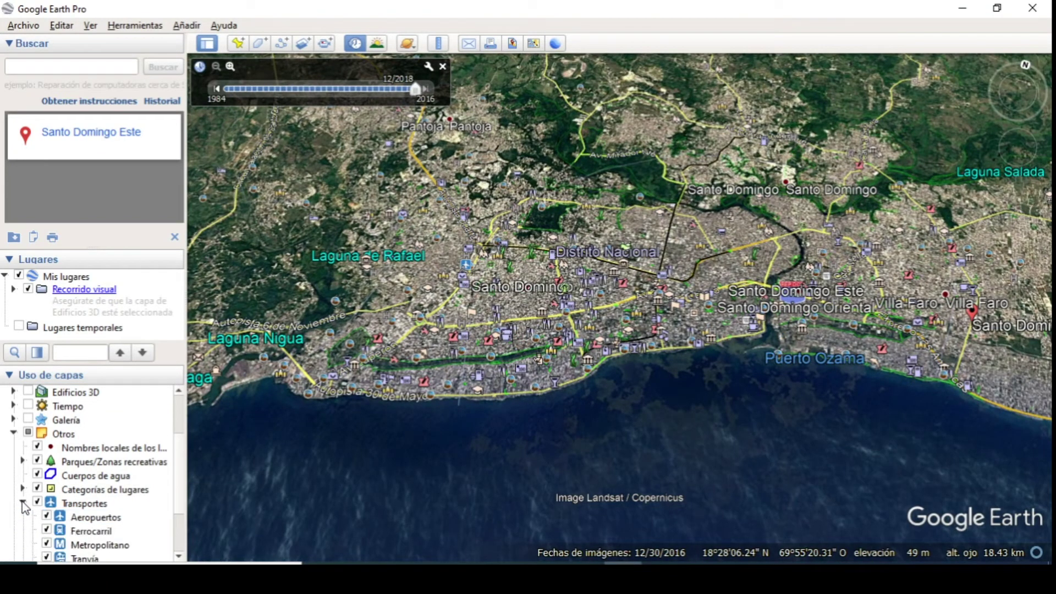
pyautogui.click(23, 502)
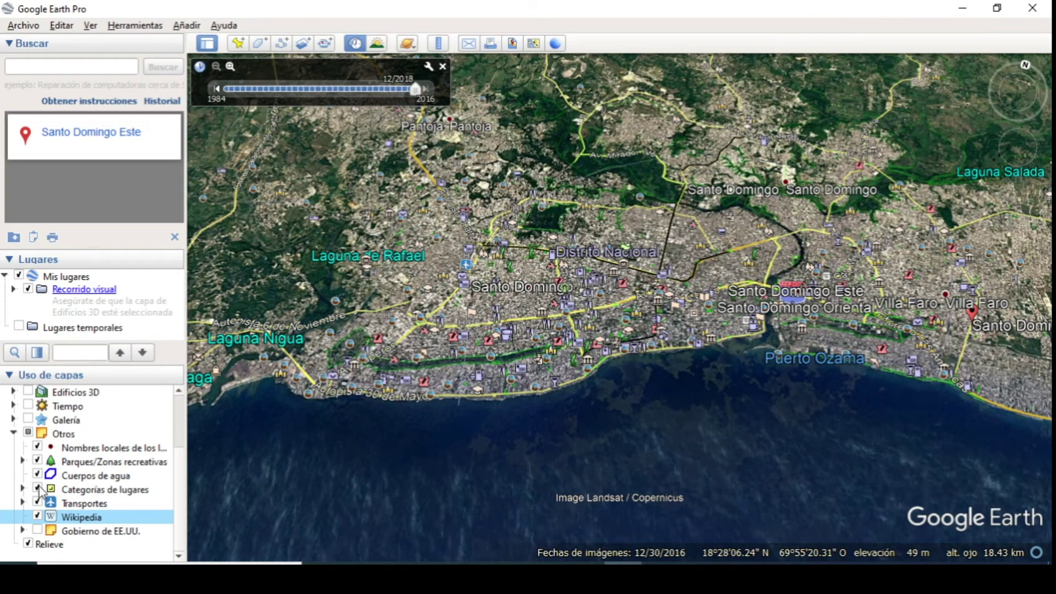
pyautogui.click(38, 489)
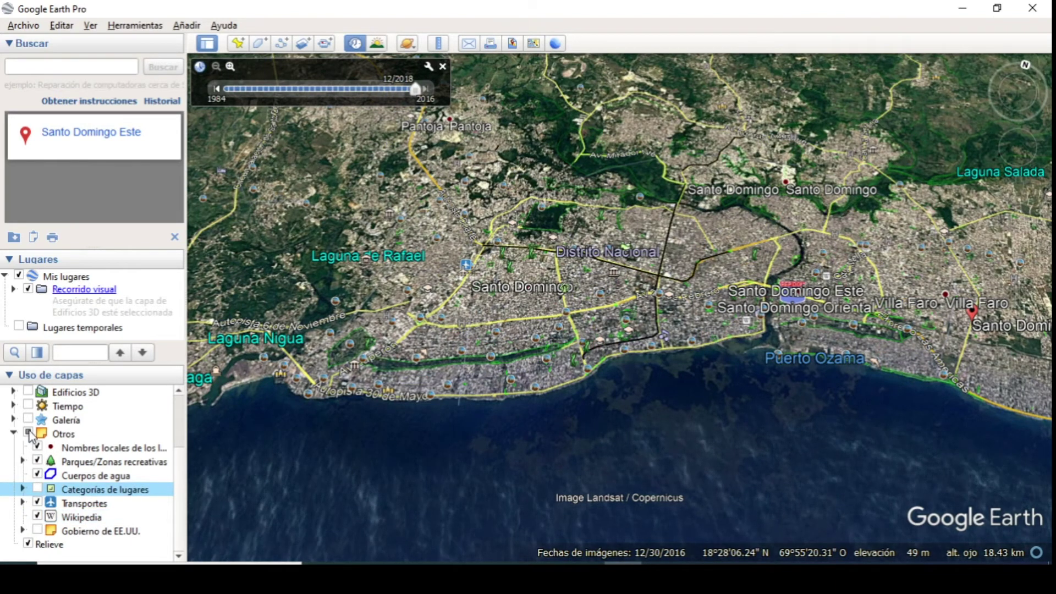
# - Toggle the whole Otros layer off and on to compare the map over Santo Domingo, and leave it off
pyautogui.click(29, 433)
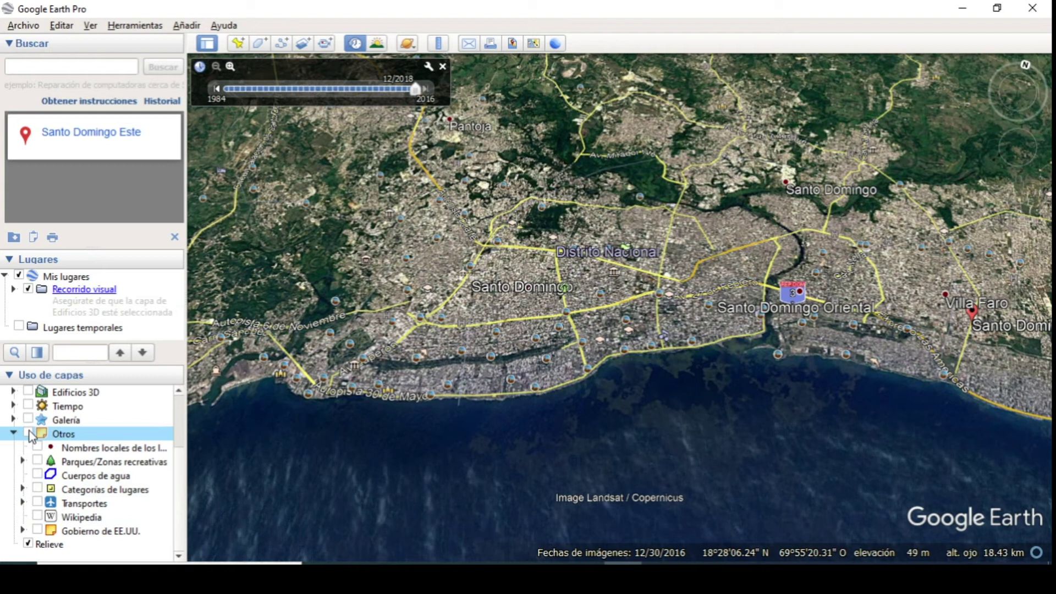
pyautogui.click(28, 433)
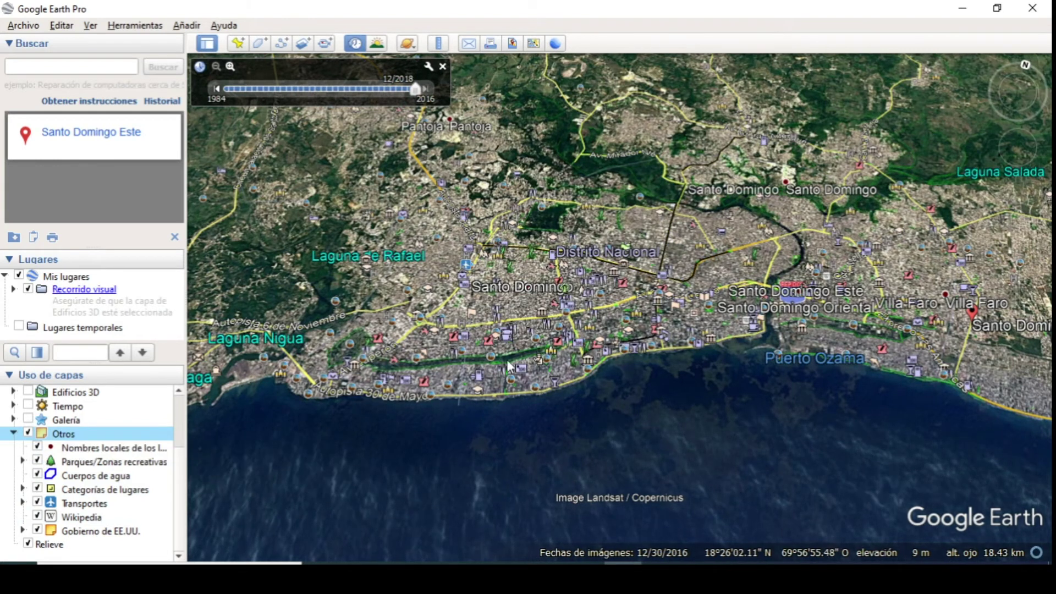
pyautogui.scroll(2, 465, 314)
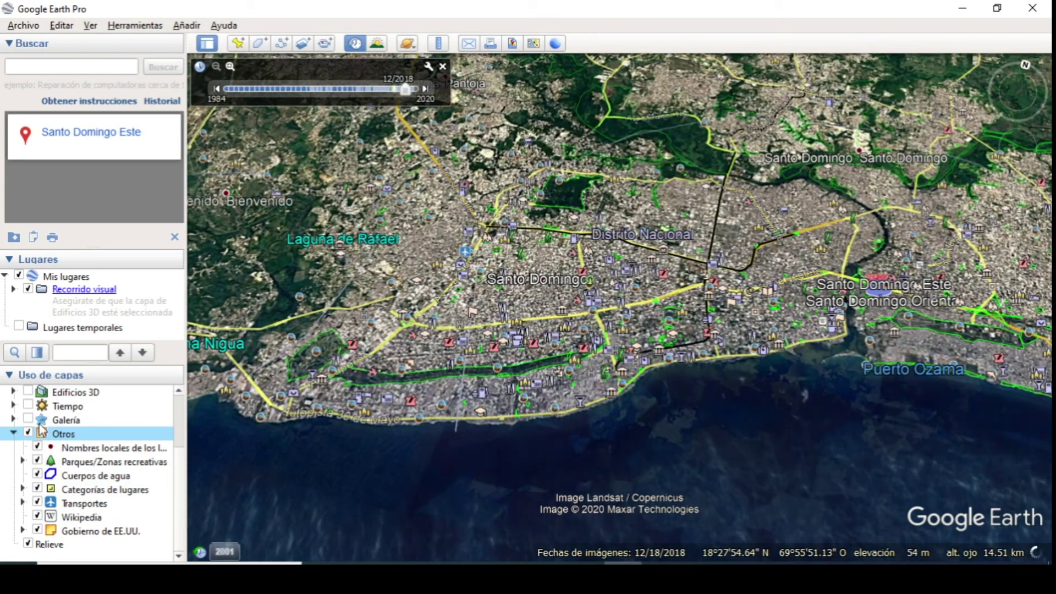
pyautogui.click(28, 433)
pyautogui.moveTo(682, 317); pyautogui.dragTo(738, 363)
pyautogui.scroll(-1, 605, 199)
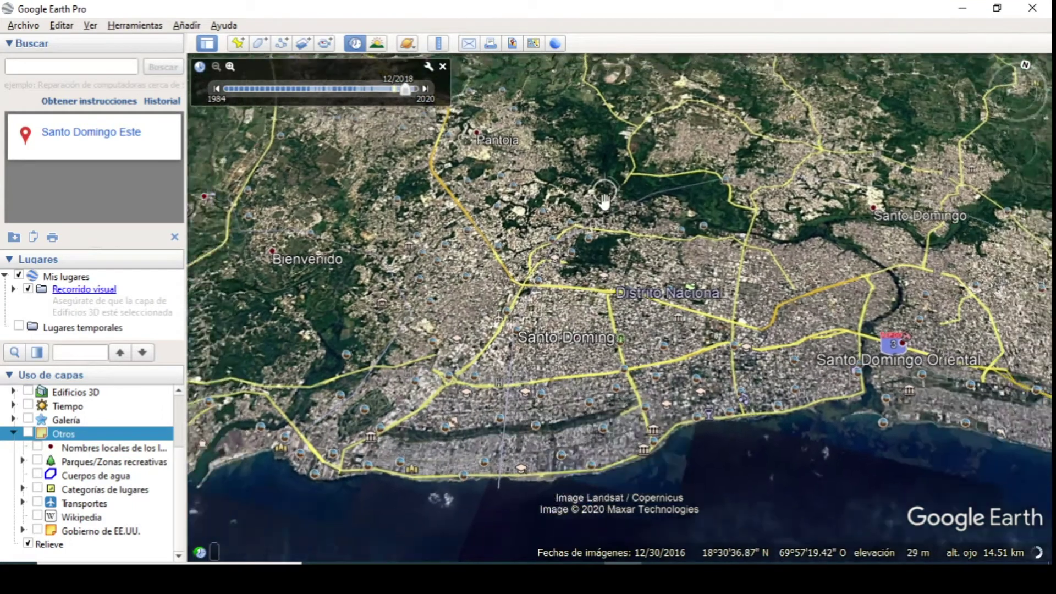
# - Examine Santo Domingo's districts from Mirador Sur and La Esperilla to the northern river area and Los Jardines
pyautogui.moveTo(617, 250); pyautogui.dragTo(625, 267)
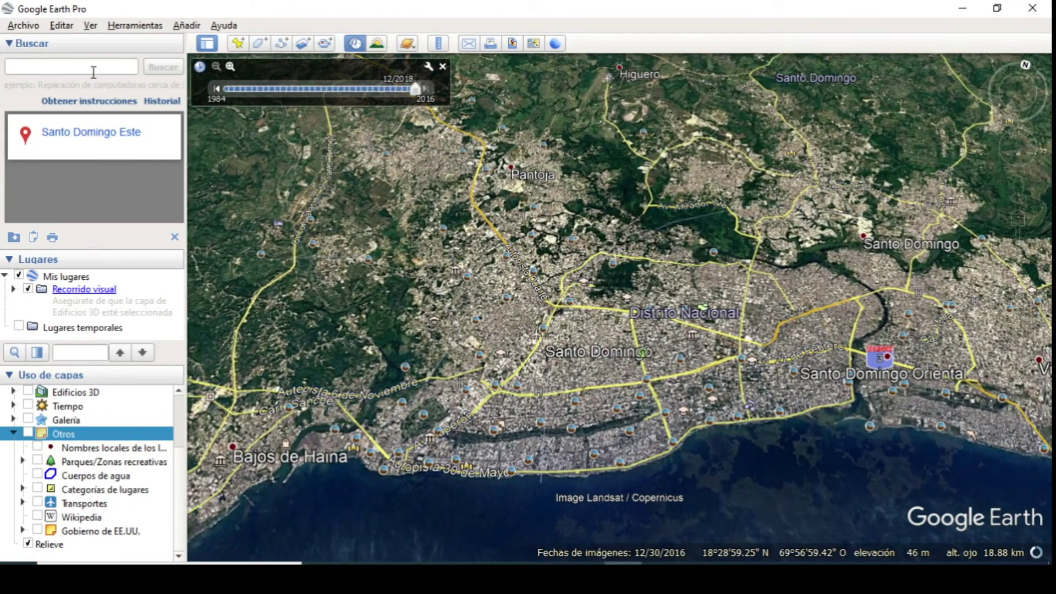
pyautogui.click(93, 67)
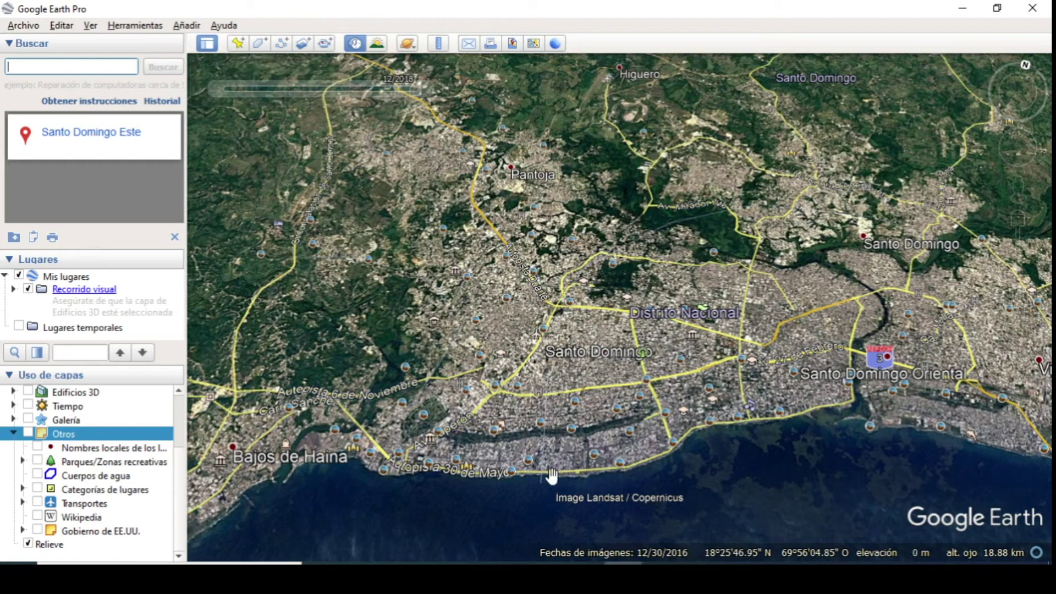
pyautogui.scroll(5, 593, 456)
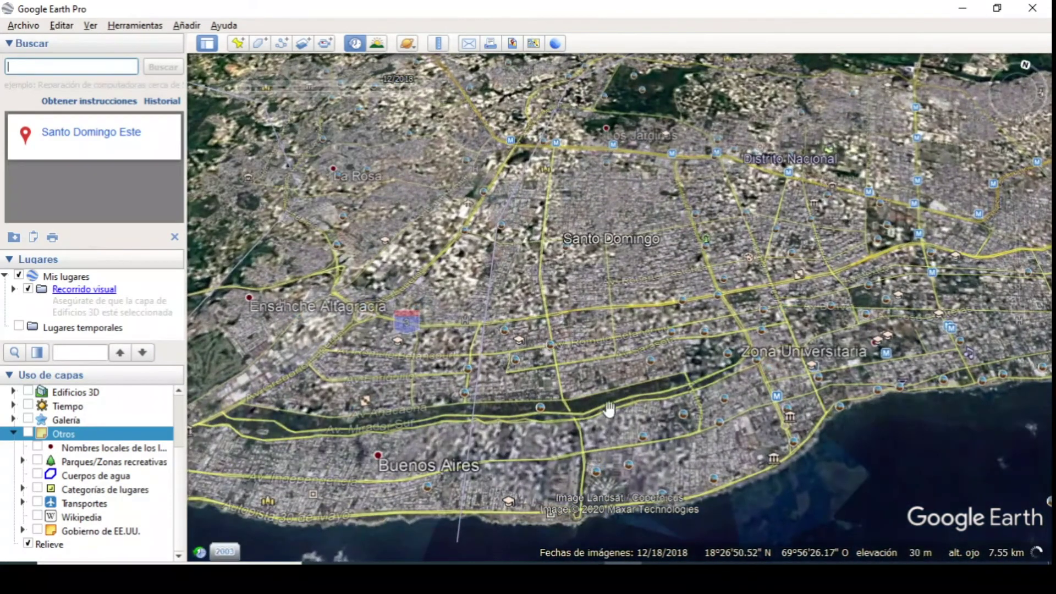
pyautogui.scroll(2, 591, 247)
pyautogui.scroll(1, 592, 247)
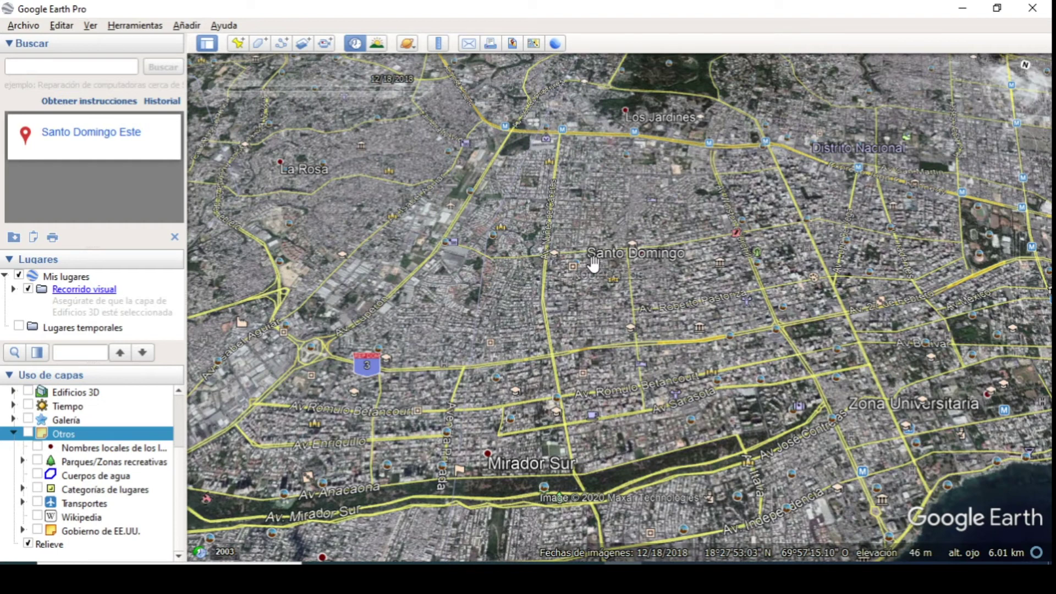
pyautogui.moveTo(764, 254); pyautogui.dragTo(701, 282)
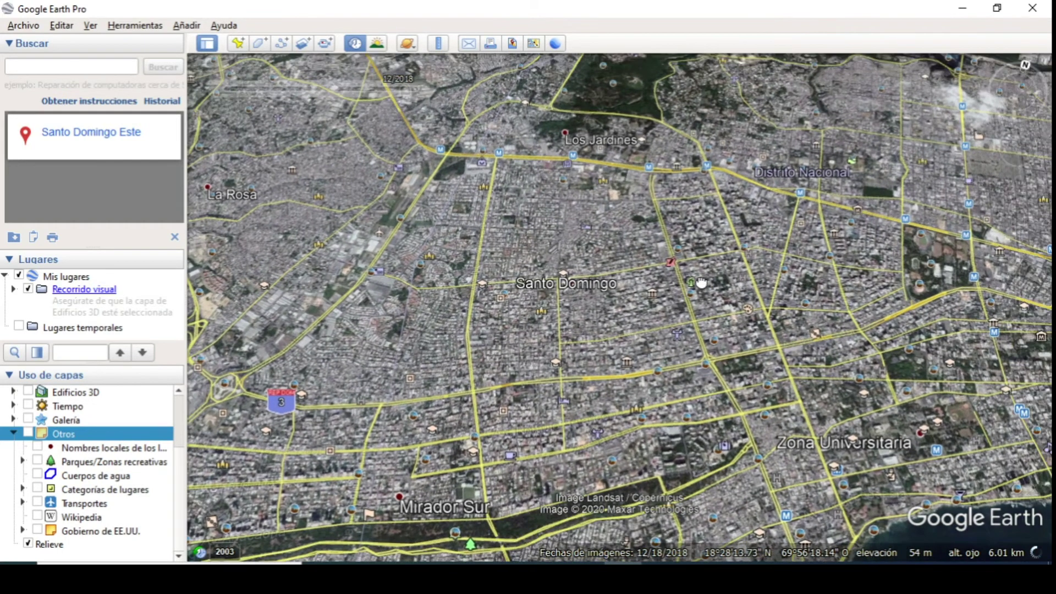
pyautogui.scroll(3, 770, 190)
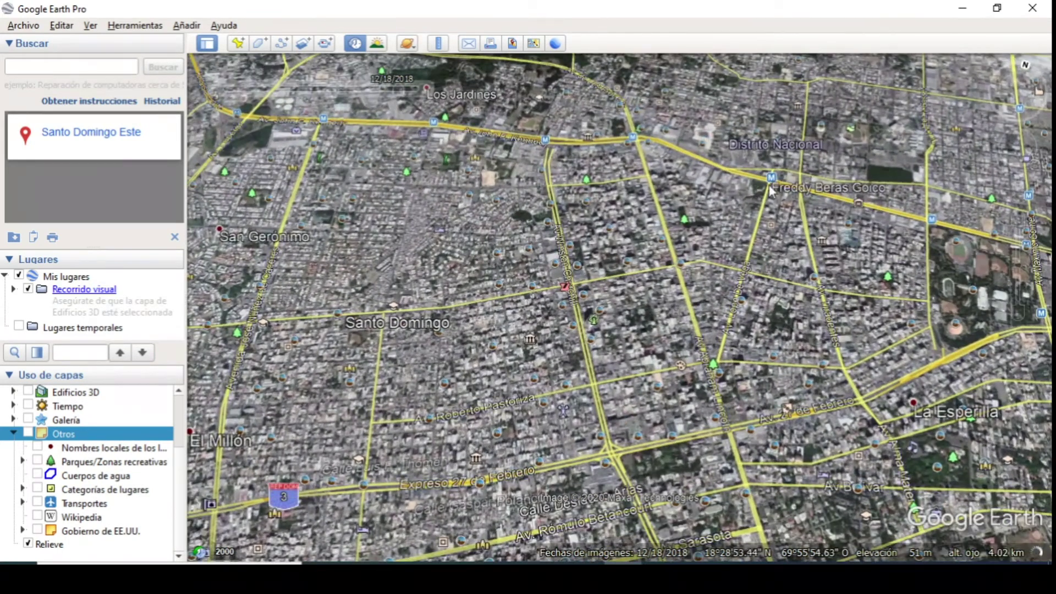
pyautogui.moveTo(786, 244); pyautogui.dragTo(620, 261)
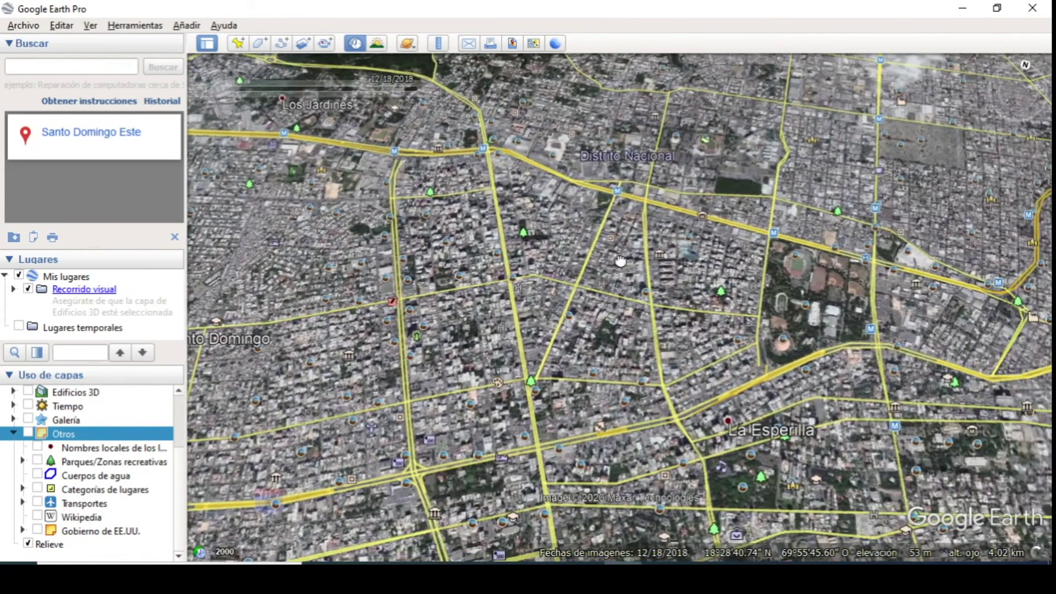
pyautogui.scroll(-3, 507, 264)
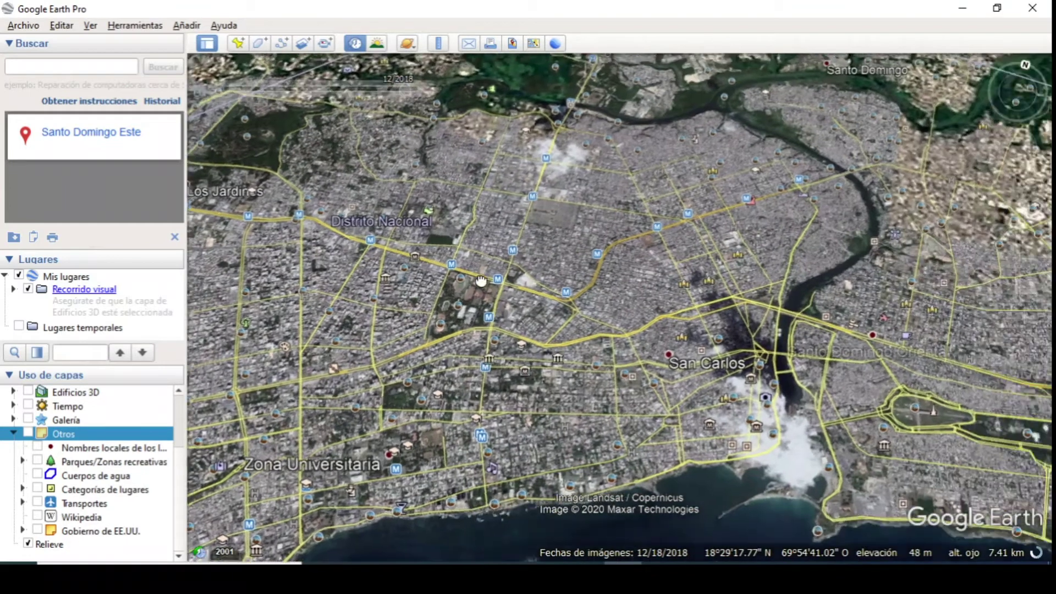
pyautogui.moveTo(543, 246); pyautogui.dragTo(477, 280)
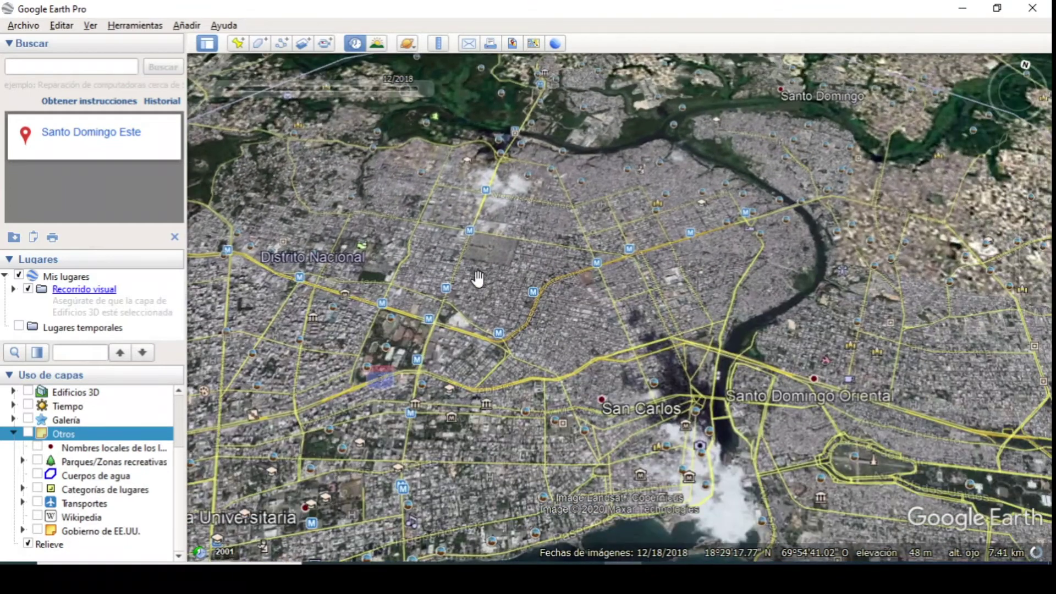
pyautogui.moveTo(575, 201); pyautogui.dragTo(666, 334)
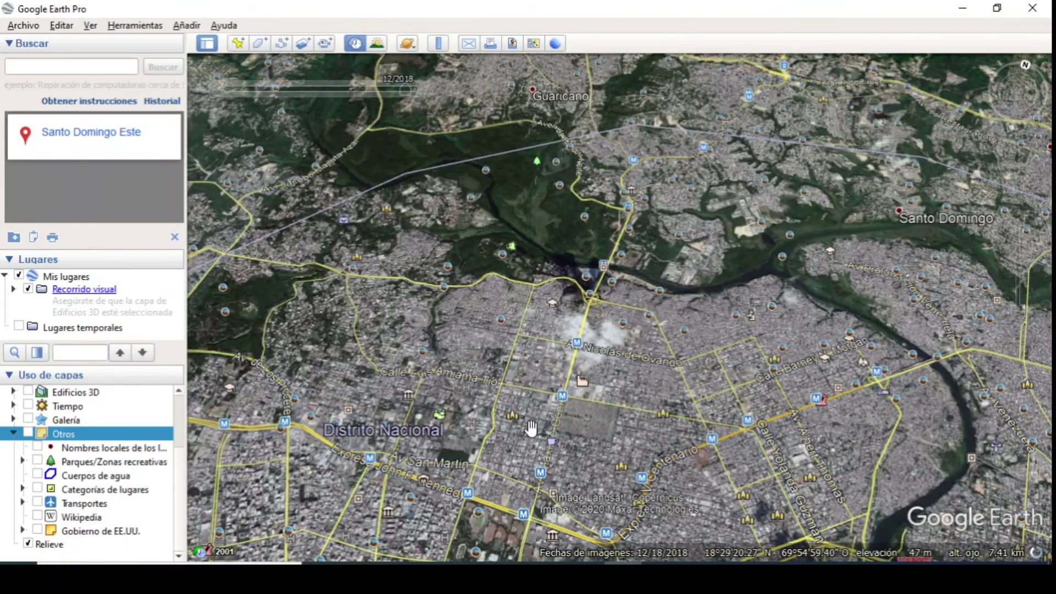
pyautogui.moveTo(371, 393); pyautogui.dragTo(499, 401)
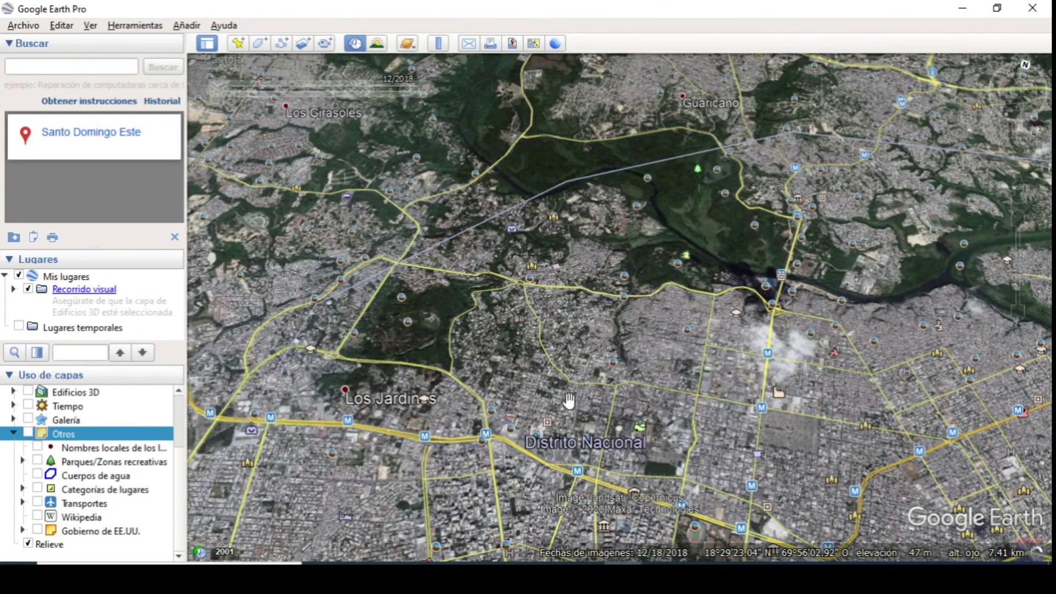
# - Turn the Relieve layer off and back on to compare the terrain, and collapse the Otros sublayers
pyautogui.click(28, 544)
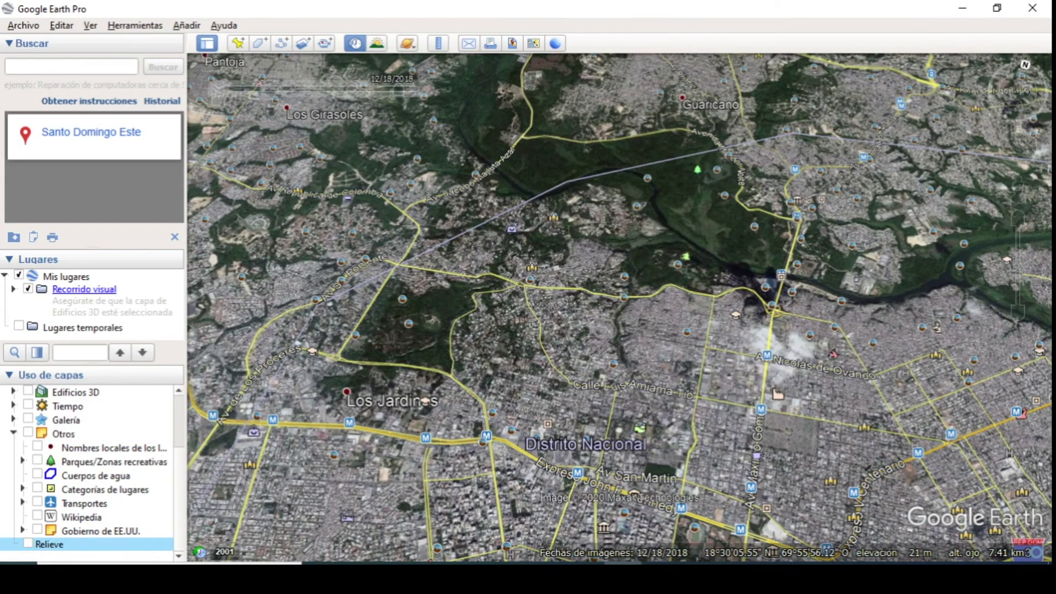
pyautogui.click(28, 544)
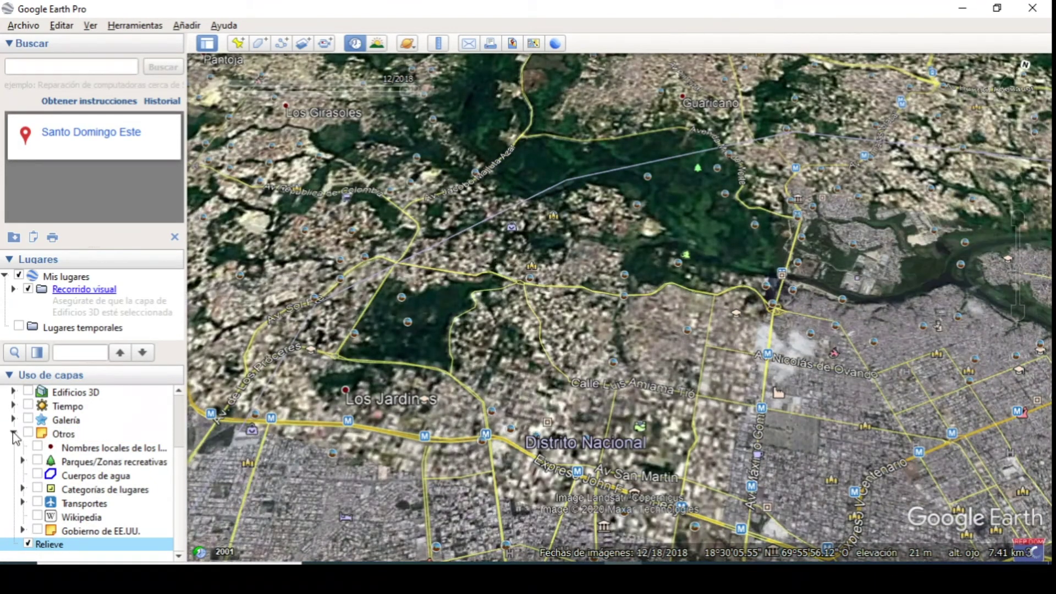
pyautogui.click(14, 434)
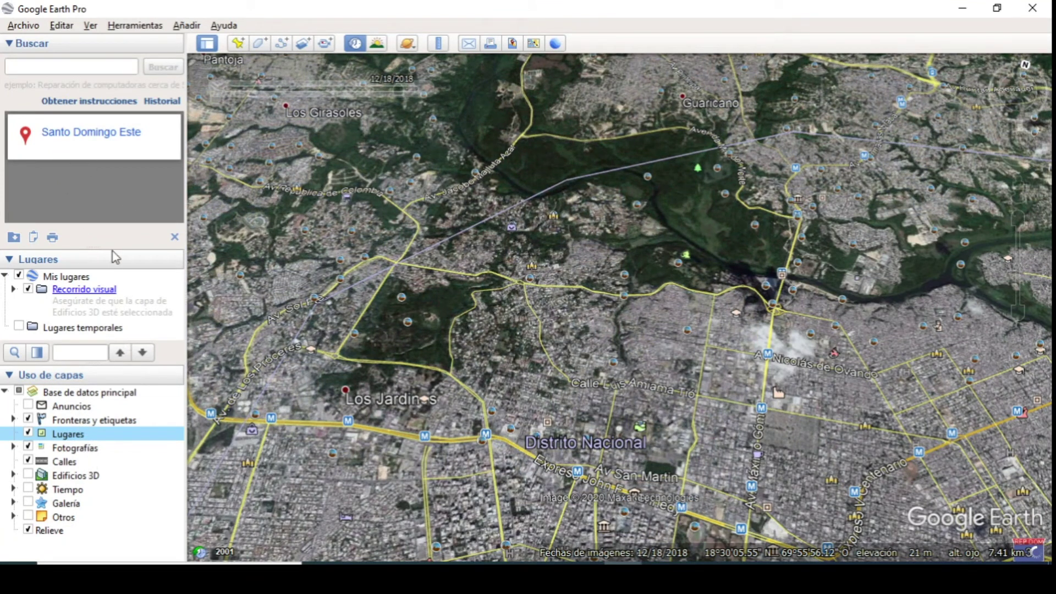
pyautogui.scroll(-5, 633, 302)
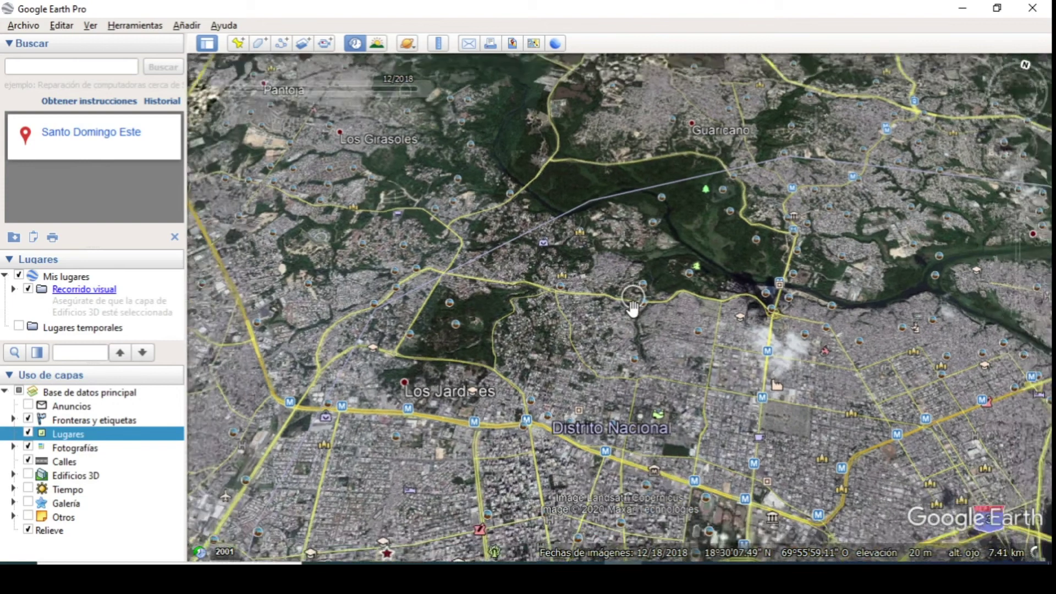
# - Search for the town of Juncalito, choosing the suggested place name, and fly to it
pyautogui.scroll(-5, 632, 303)
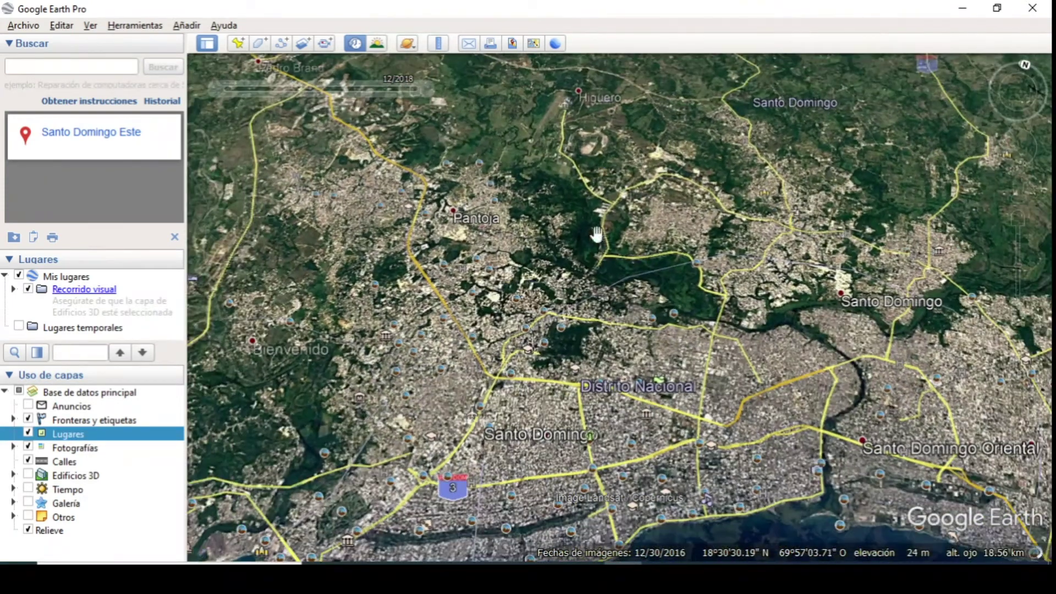
pyautogui.moveTo(598, 235); pyautogui.dragTo(647, 254)
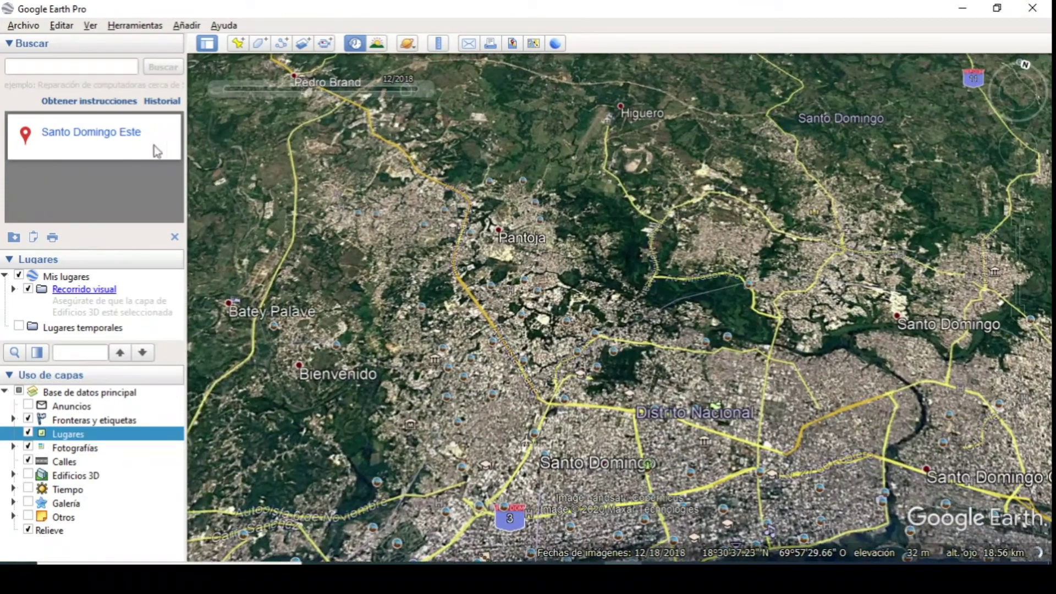
pyautogui.click(47, 65)
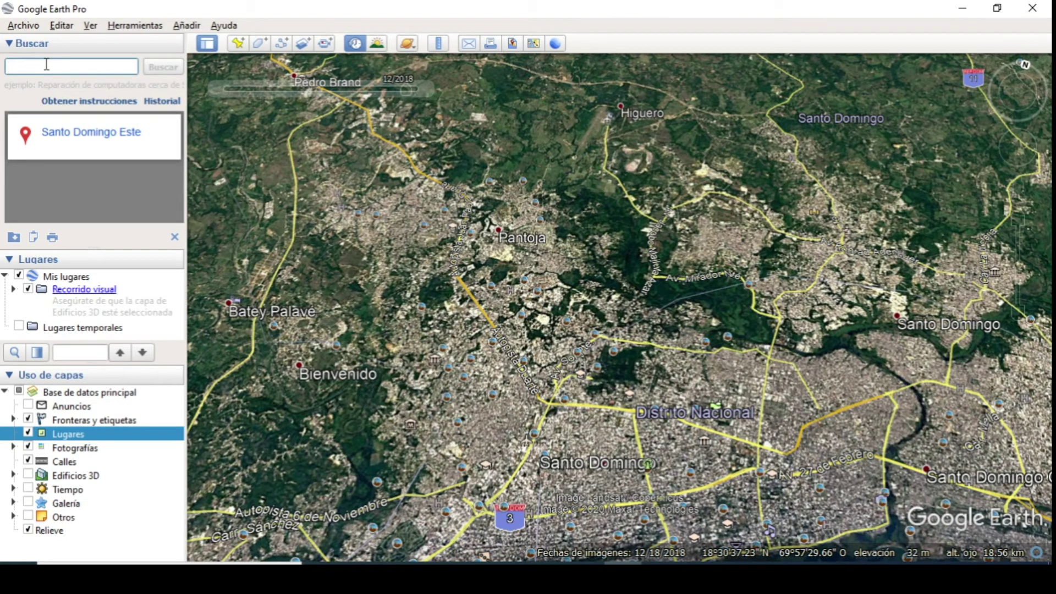
pyautogui.write('juan')
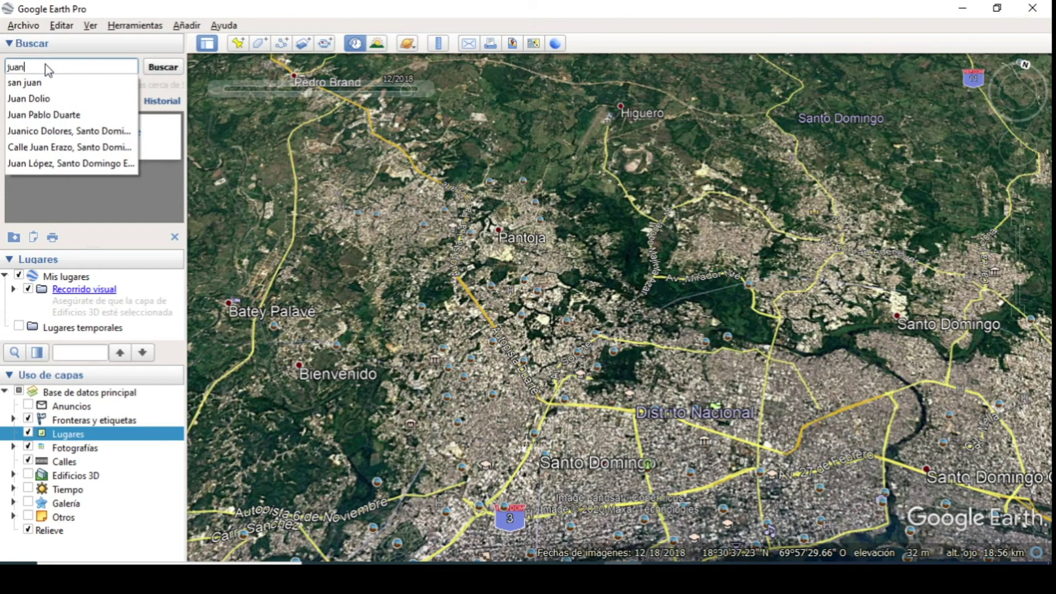
pyautogui.write('unca')
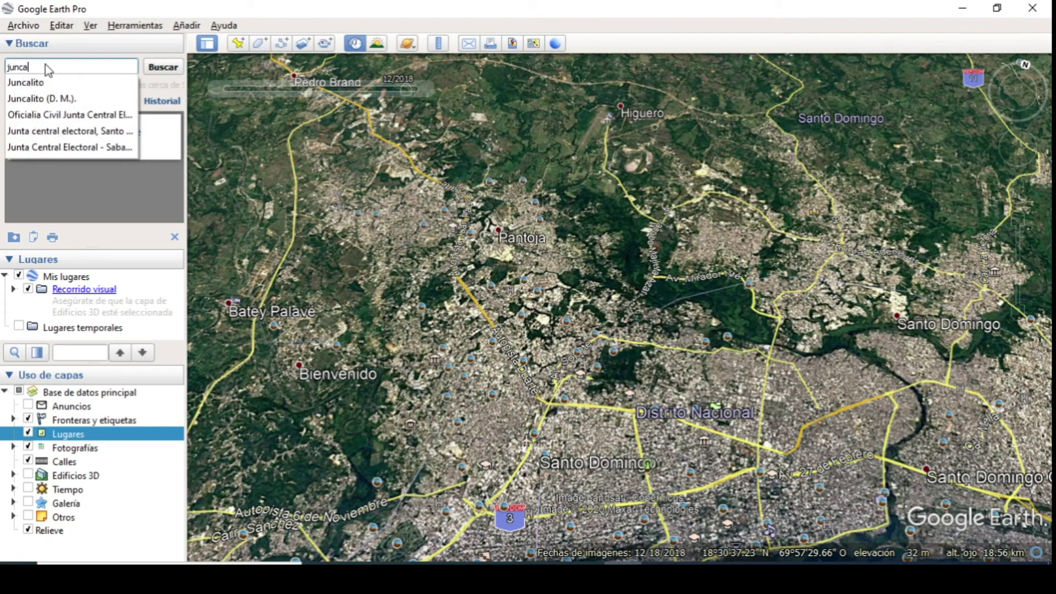
pyautogui.click(55, 83)
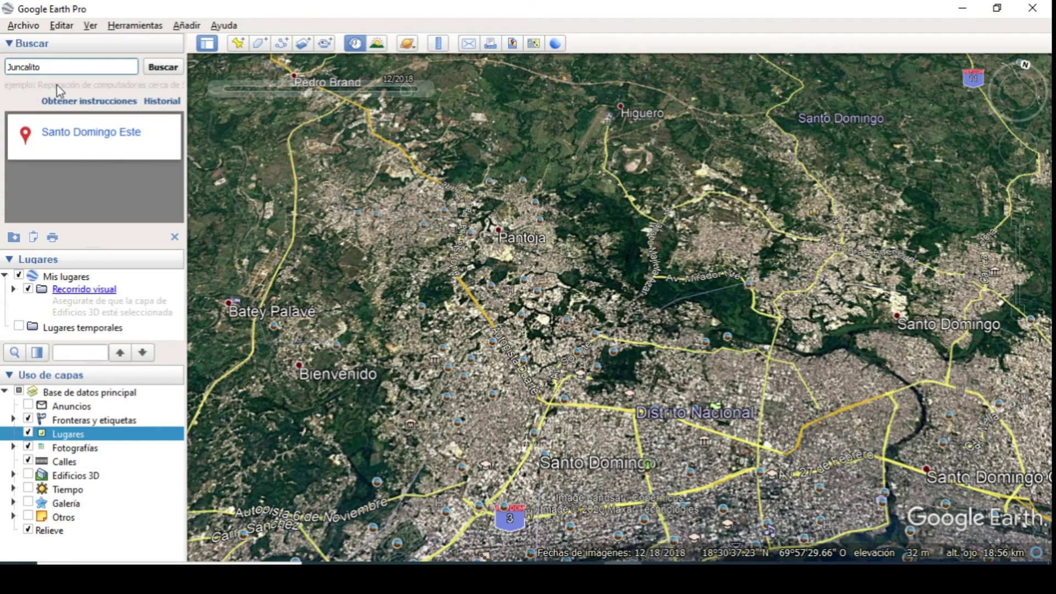
pyautogui.click(160, 67)
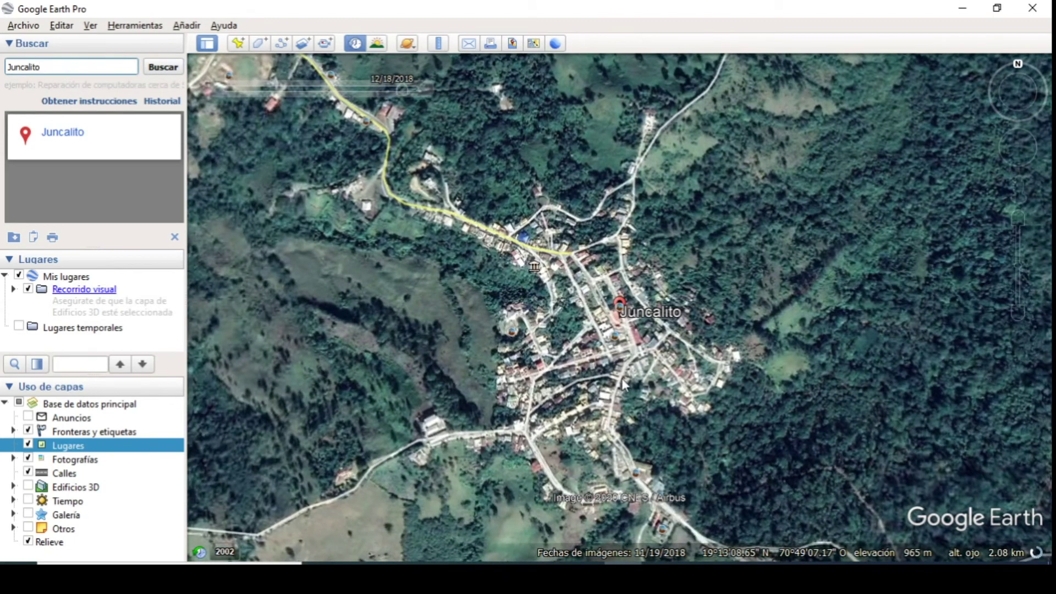
# - Examine Juncalito and its surrounding mountain relief from overhead and in tilted views towards Dojima and Damajagua
pyautogui.scroll(-5, 552, 329)
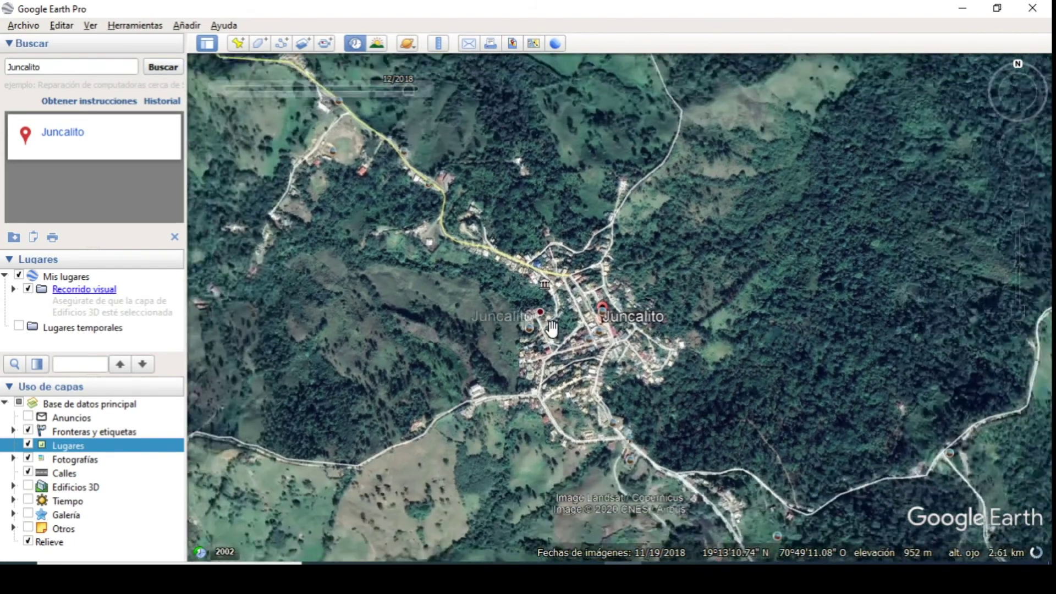
pyautogui.scroll(-3, 471, 311)
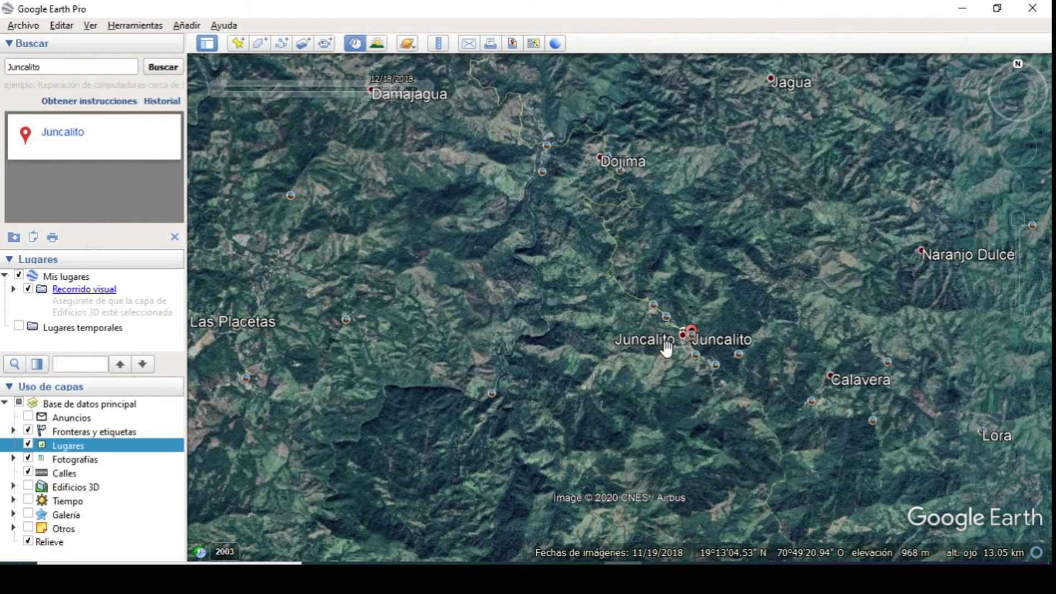
pyautogui.scroll(3, 682, 354)
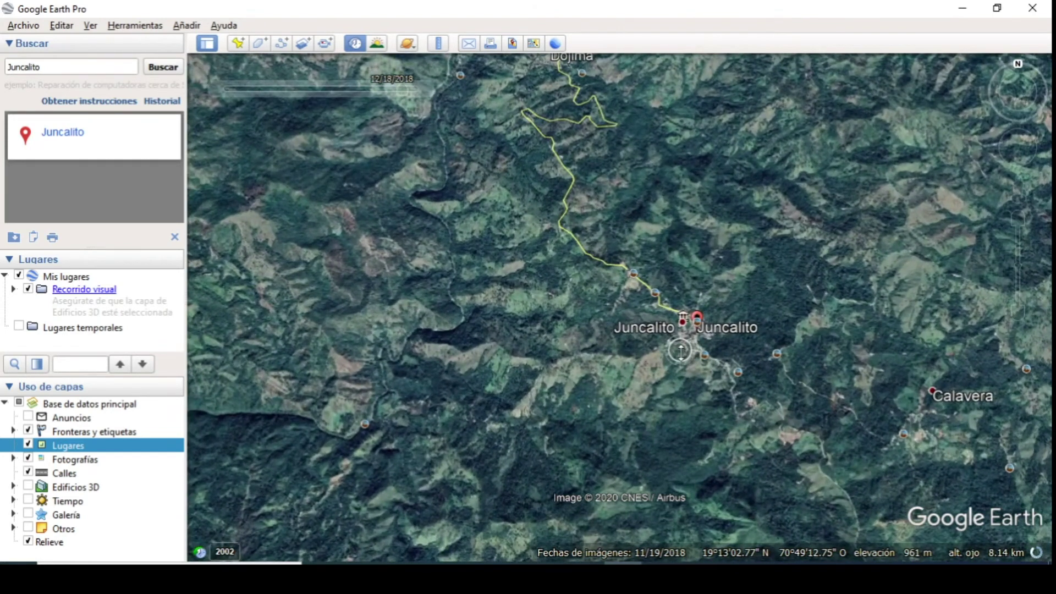
pyautogui.scroll(5, 681, 351)
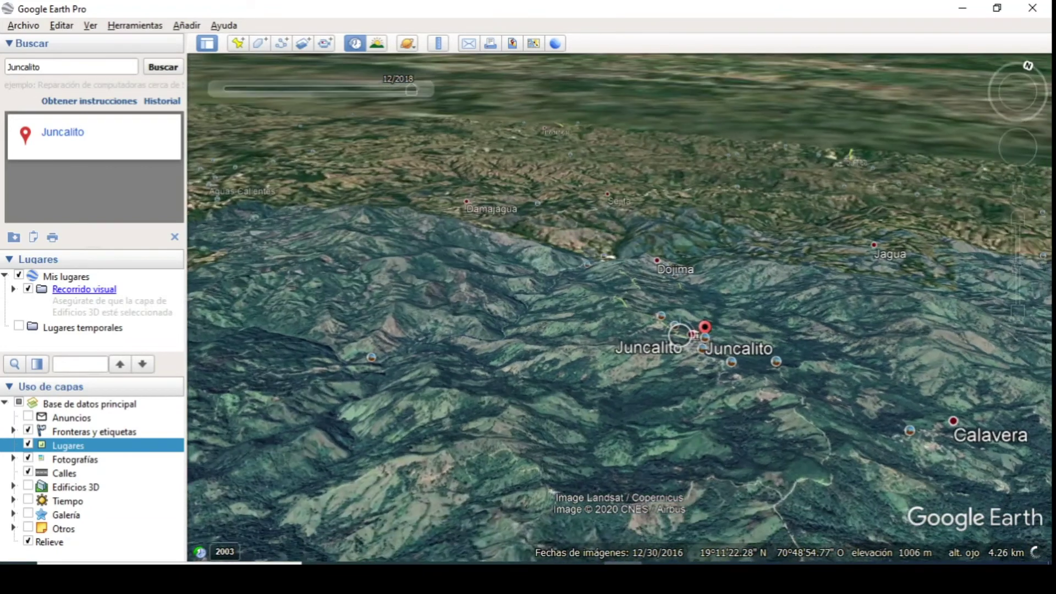
pyautogui.moveTo(680, 335); pyautogui.dragTo(733, 335, button='middle')
pyautogui.moveTo(636, 384); pyautogui.dragTo(848, 380)
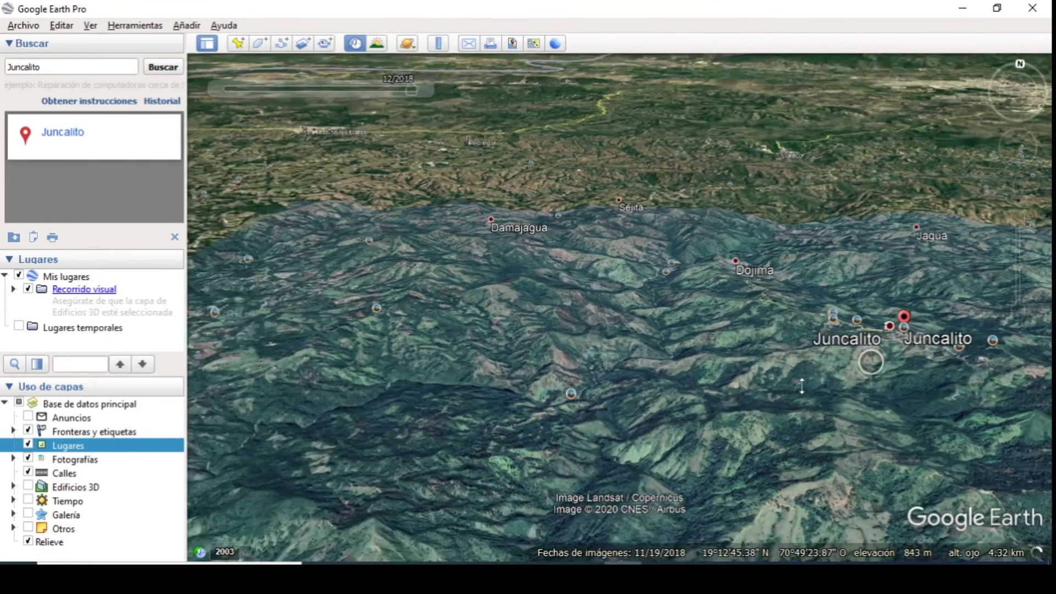
pyautogui.moveTo(802, 386); pyautogui.dragTo(993, 449, button='middle')
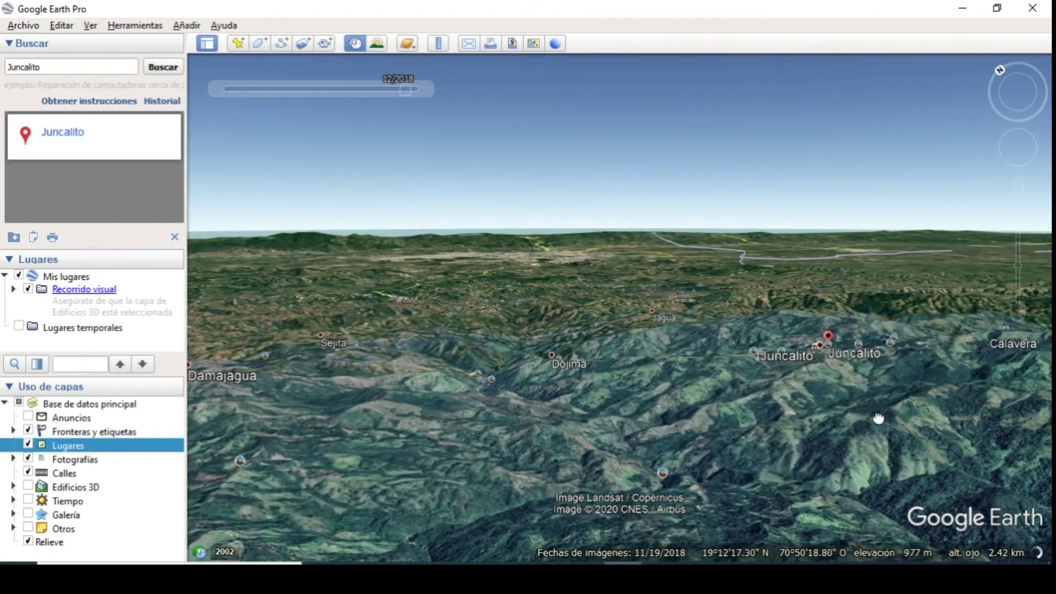
pyautogui.moveTo(933, 407); pyautogui.dragTo(855, 409, button='middle')
pyautogui.moveTo(604, 407); pyautogui.dragTo(292, 413, button='middle')
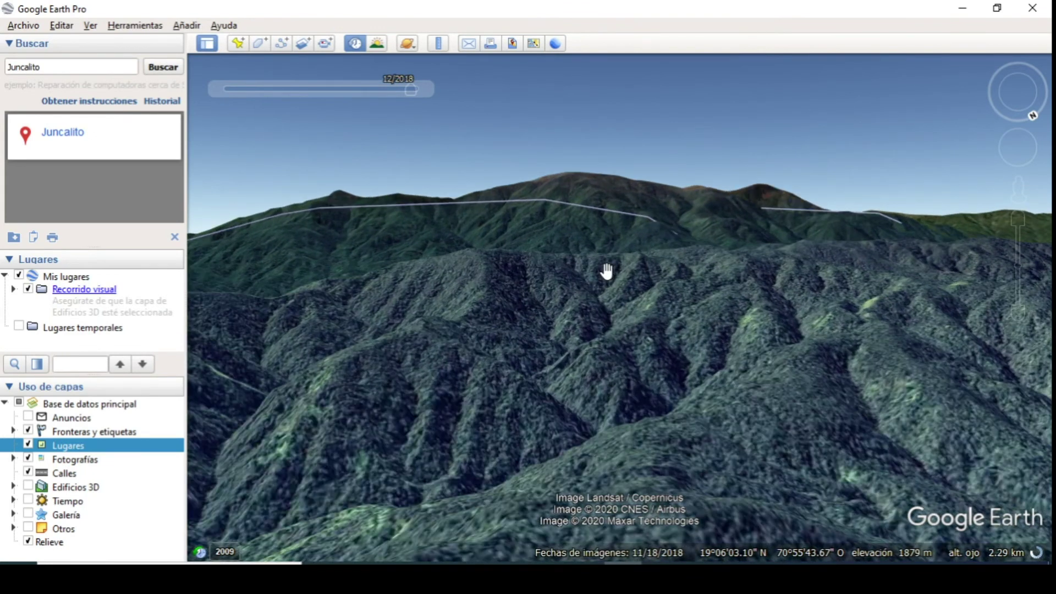
# - Examine the high mountain ridges southwest of Juncalito, from a tilted close-up out to an overhead view around Manabao
pyautogui.moveTo(606, 272); pyautogui.dragTo(606, 317)
pyautogui.moveTo(601, 249); pyautogui.dragTo(622, 337)
pyautogui.moveTo(602, 270); pyautogui.dragTo(608, 323)
pyautogui.moveTo(608, 271); pyautogui.dragTo(611, 300)
pyautogui.moveTo(585, 218); pyautogui.dragTo(585, 271)
pyautogui.moveTo(587, 231); pyautogui.dragTo(581, 157, button='middle')
pyautogui.moveTo(571, 236); pyautogui.dragTo(567, 212, button='middle')
pyautogui.scroll(-6, 566, 213)
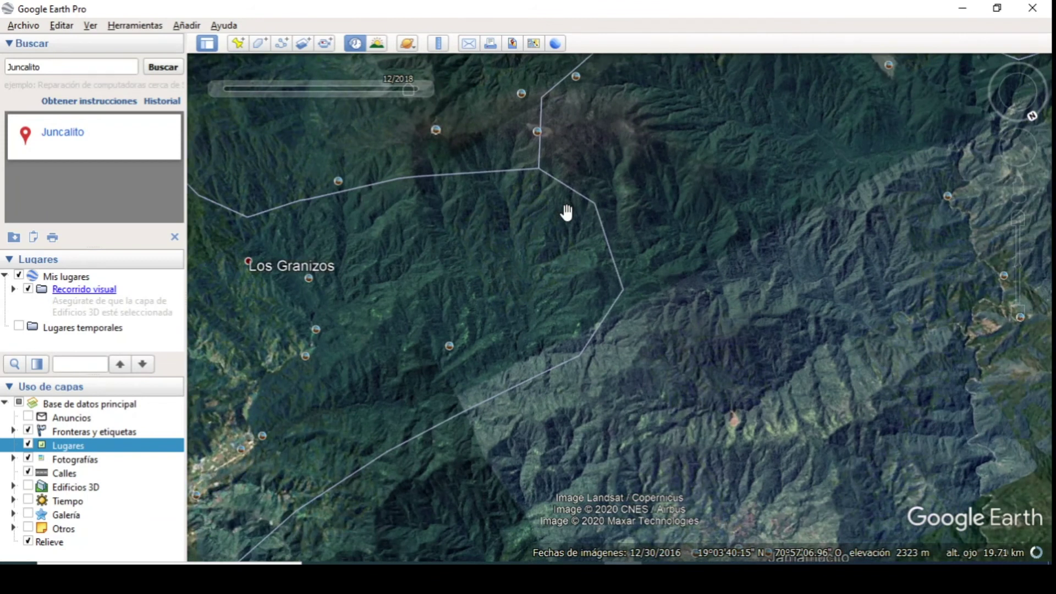
pyautogui.scroll(-5, 567, 212)
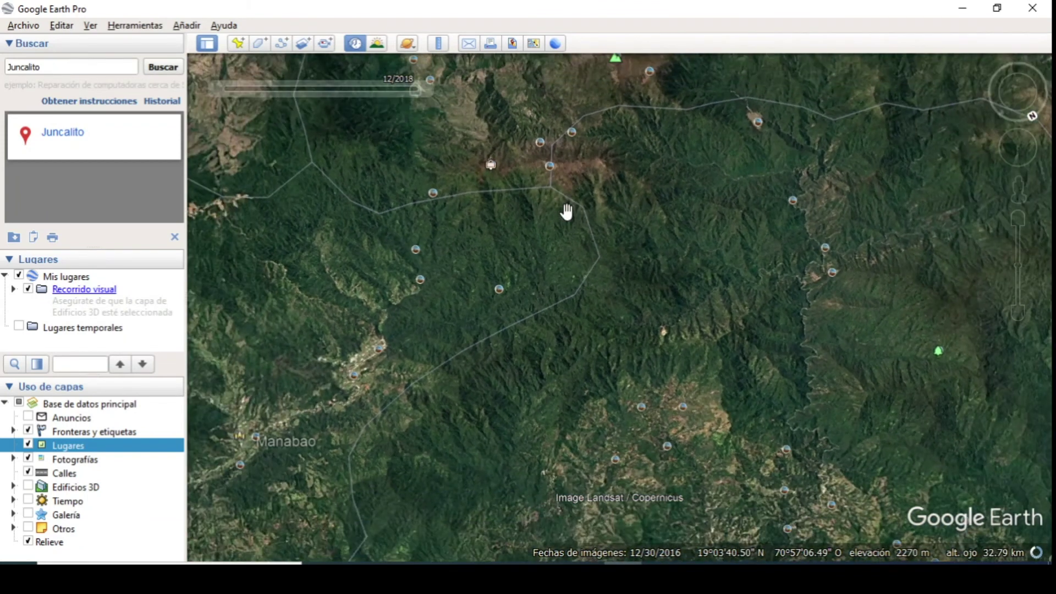
pyautogui.moveTo(566, 213); pyautogui.dragTo(540, 337)
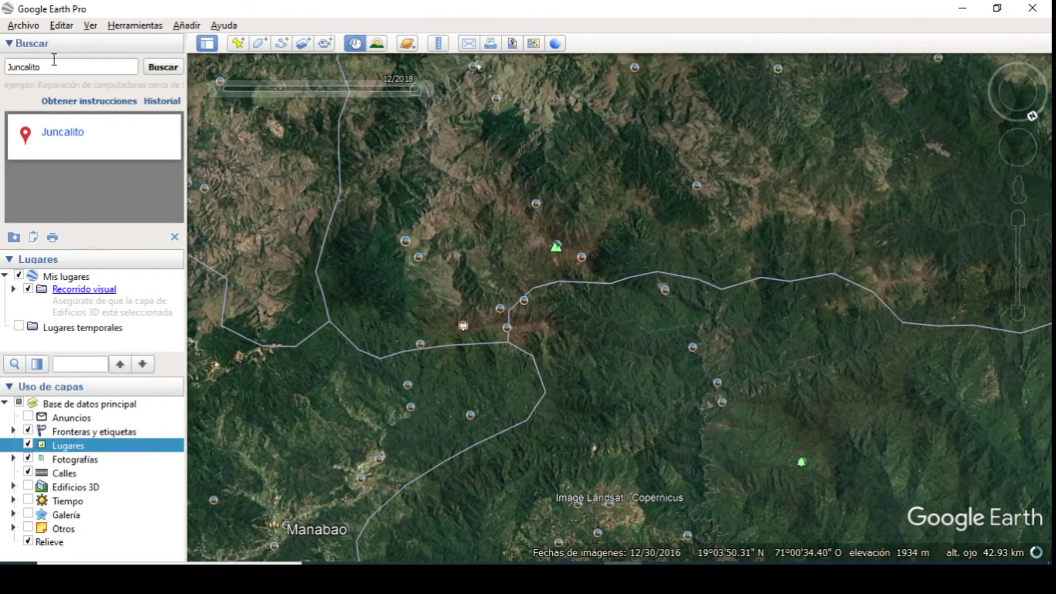
# - Search for Lago Enriquillo, choosing the suggested place name, and fly to it
pyautogui.click(67, 74)
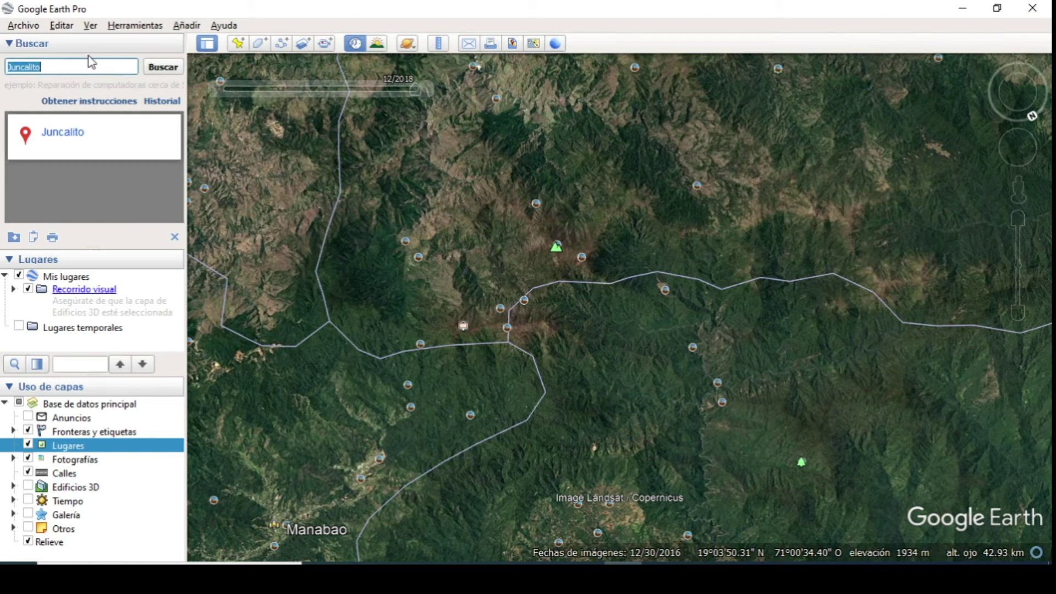
pyautogui.write('lago')
pyautogui.write('enri')
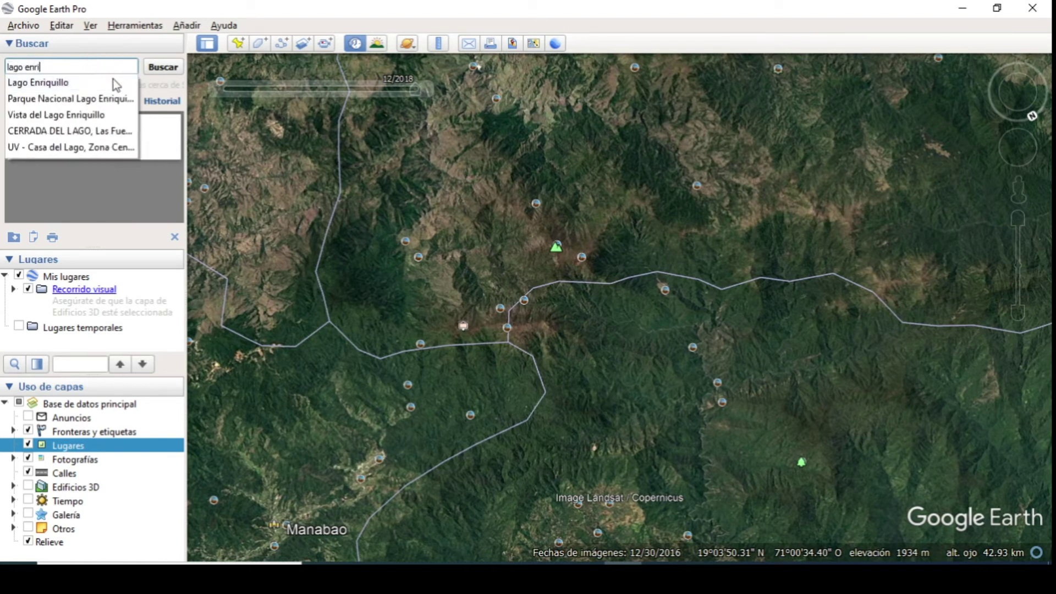
pyautogui.click(113, 80)
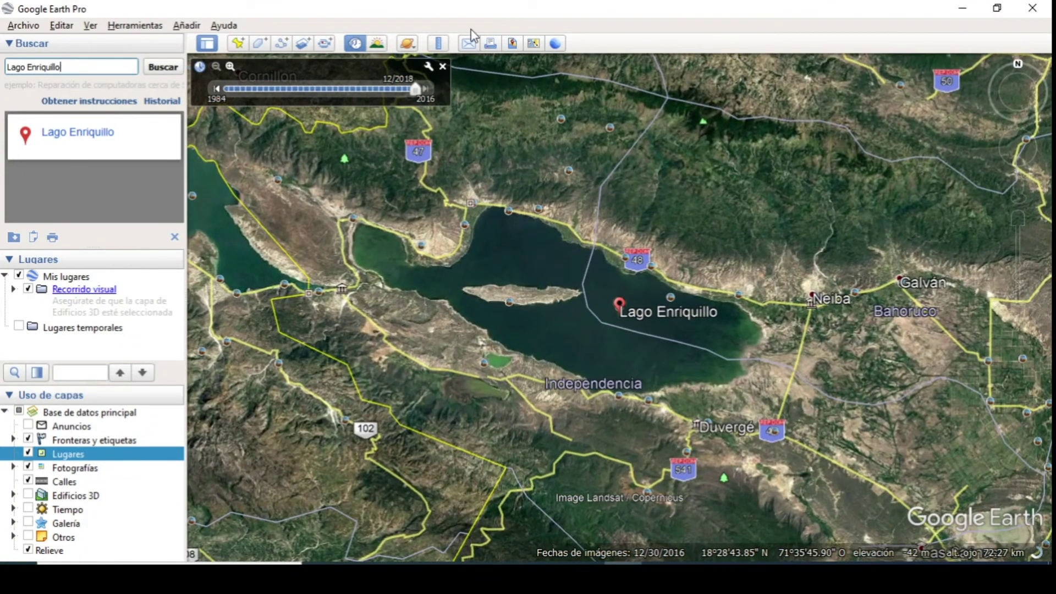
# - Examine the island in Lago Enriquillo and the lake's shores from overhead and in tilted views
pyautogui.scroll(-5, 506, 306)
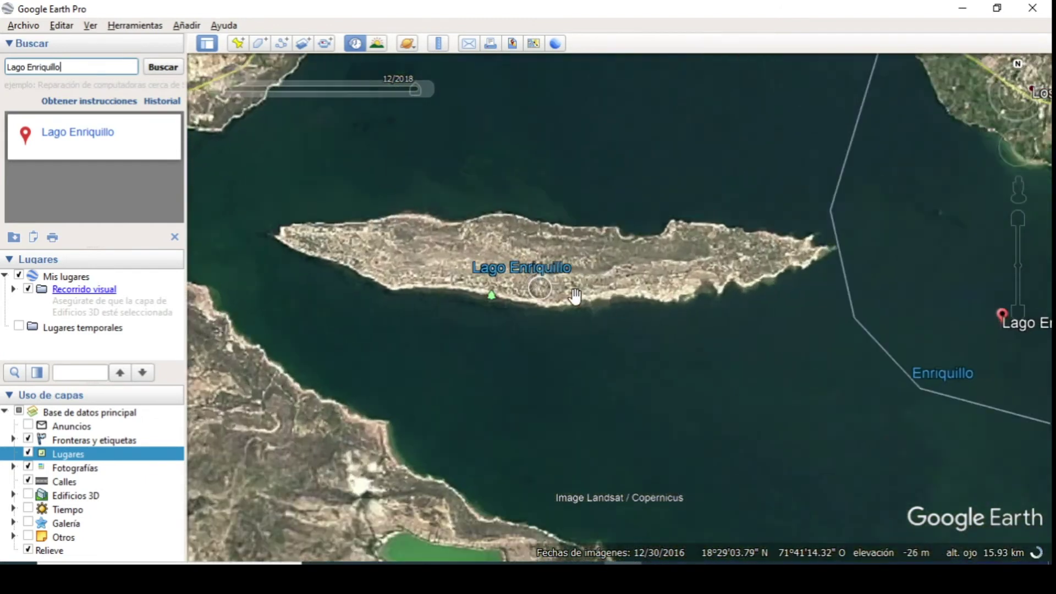
pyautogui.moveTo(575, 297); pyautogui.dragTo(667, 419, button='middle')
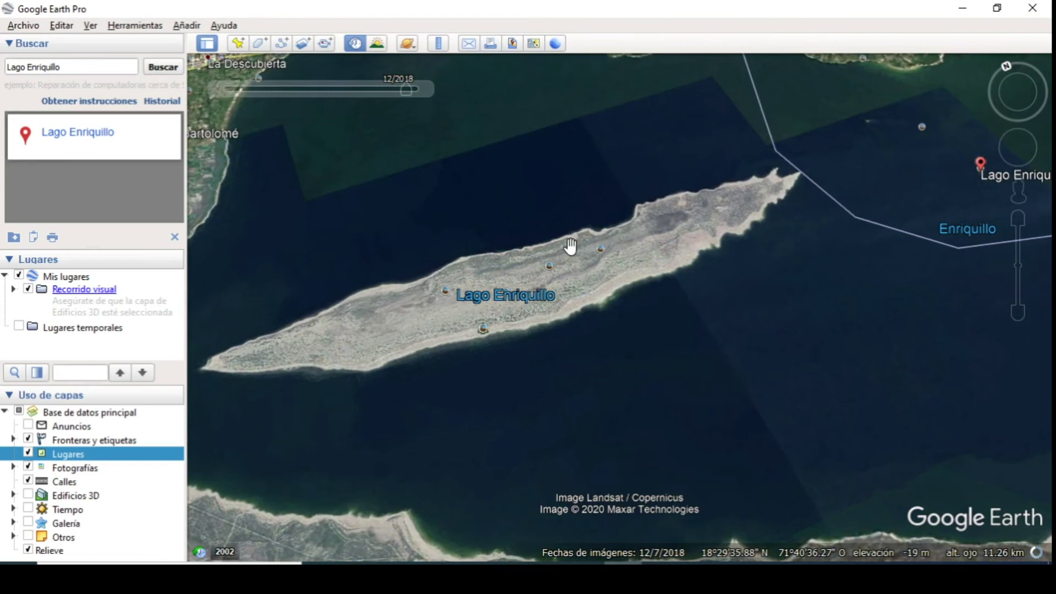
pyautogui.scroll(-3, 559, 221)
pyautogui.moveTo(555, 231); pyautogui.dragTo(567, 407, button='middle')
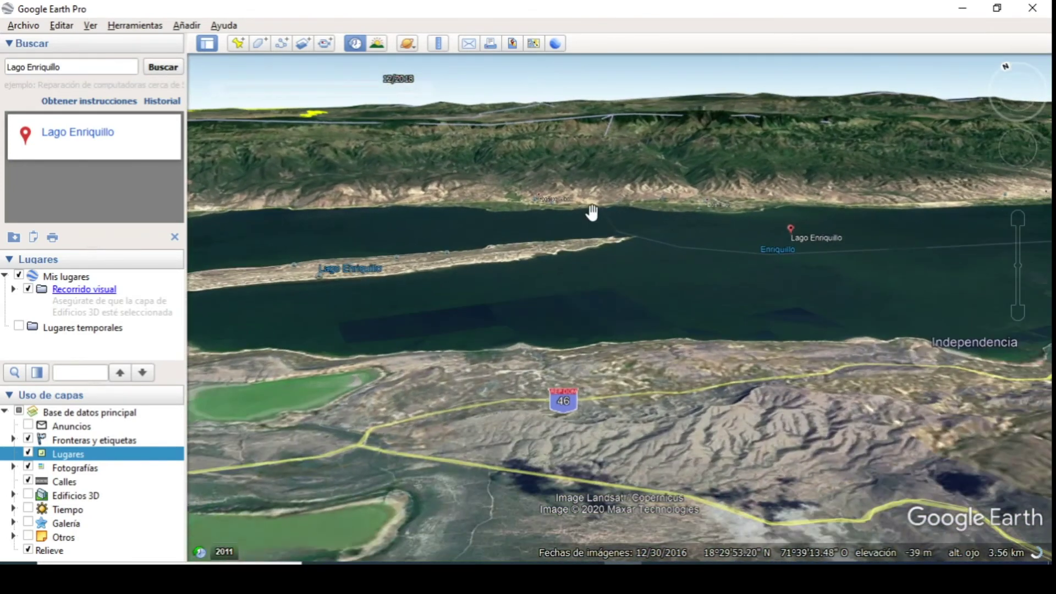
pyautogui.moveTo(592, 196); pyautogui.dragTo(302, 196, button='middle')
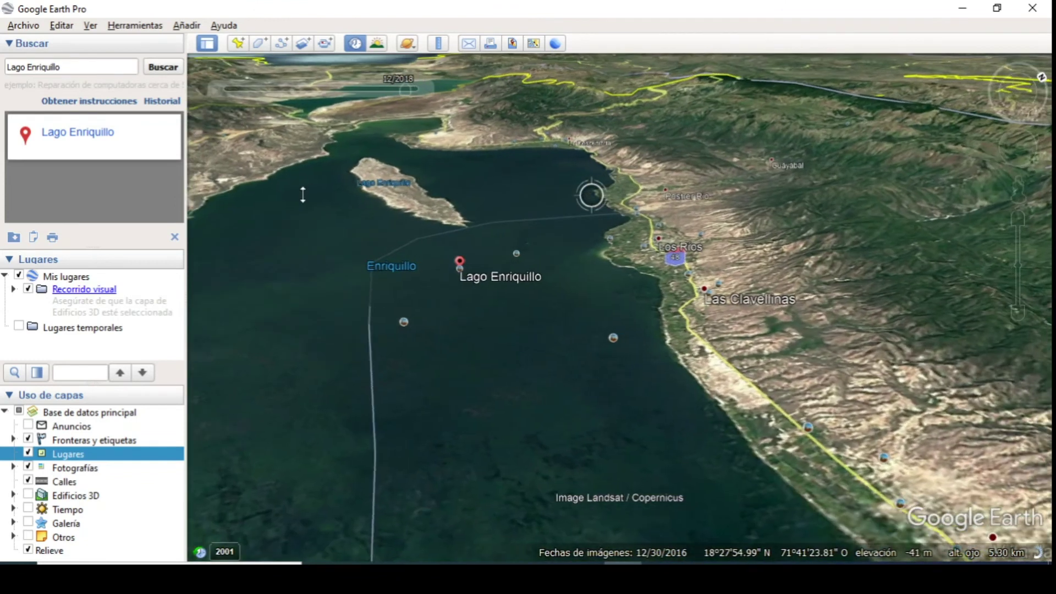
pyautogui.moveTo(455, 118); pyautogui.dragTo(451, 156, button='middle')
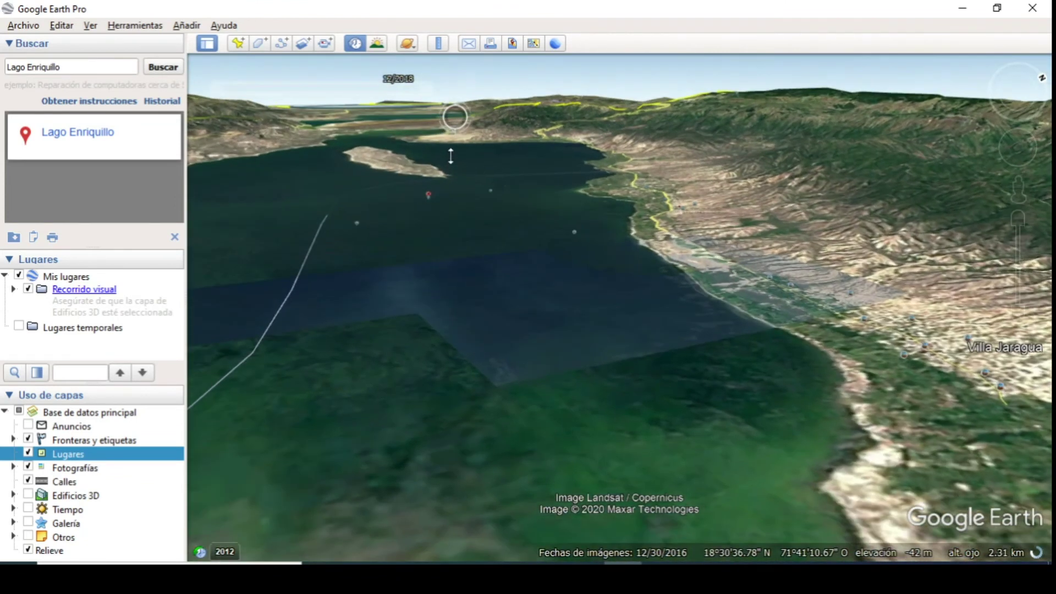
# - Examine the mountains north of Lago Enriquillo, from close relief out to a regional view reaching Puerto Príncipe
pyautogui.moveTo(472, 160); pyautogui.dragTo(472, 176)
pyautogui.moveTo(472, 136); pyautogui.dragTo(473, 200)
pyautogui.moveTo(508, 129); pyautogui.dragTo(418, 127)
pyautogui.moveTo(671, 130); pyautogui.dragTo(564, 131)
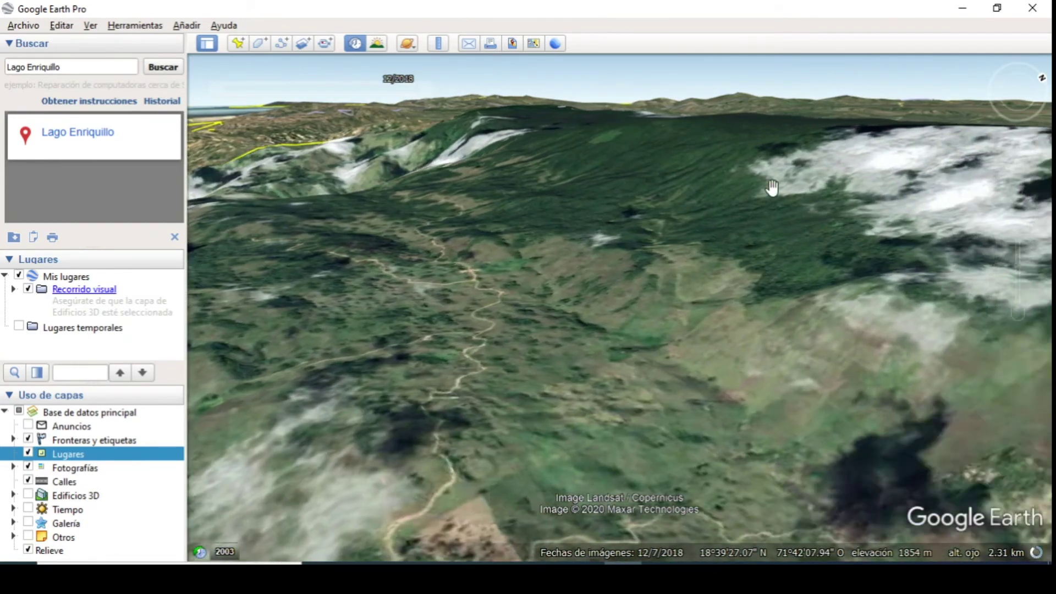
pyautogui.scroll(-3, 769, 190)
pyautogui.moveTo(767, 171); pyautogui.dragTo(607, 318, button='middle')
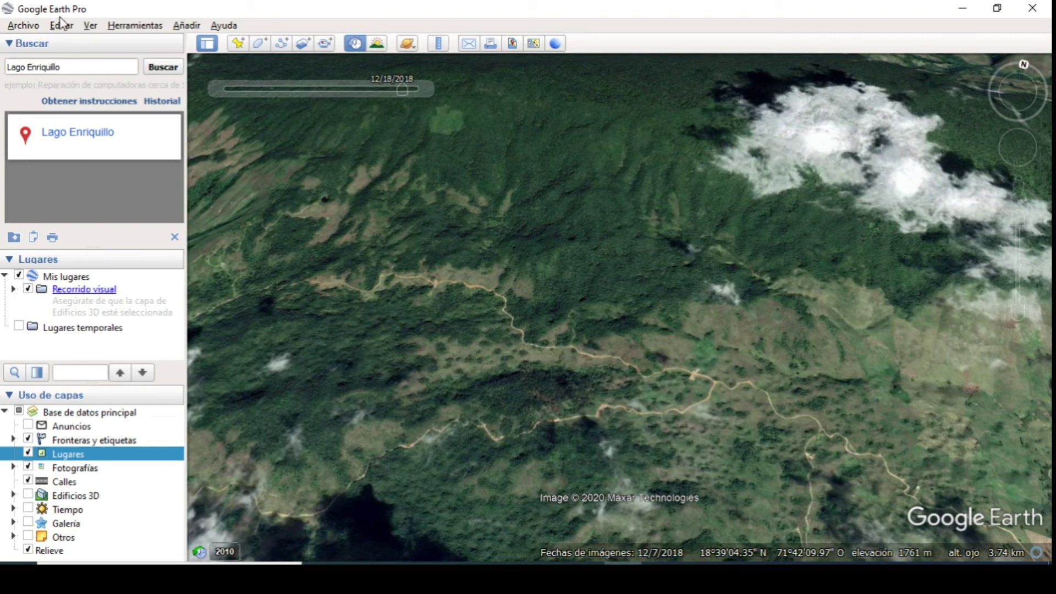
pyautogui.scroll(-5, 725, 245)
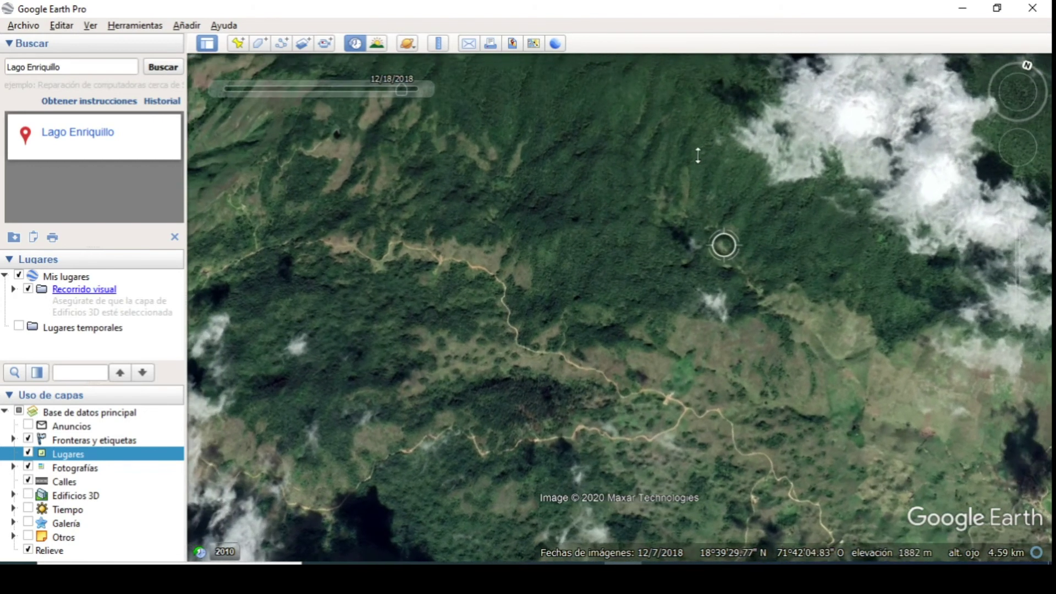
pyautogui.scroll(-5, 731, 231)
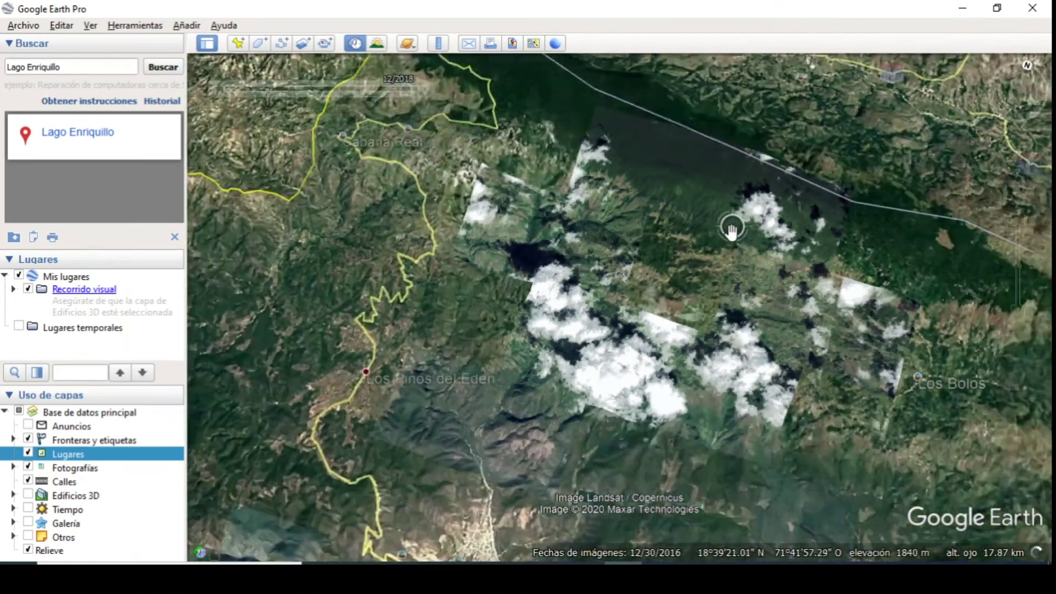
pyautogui.scroll(-5, 731, 231)
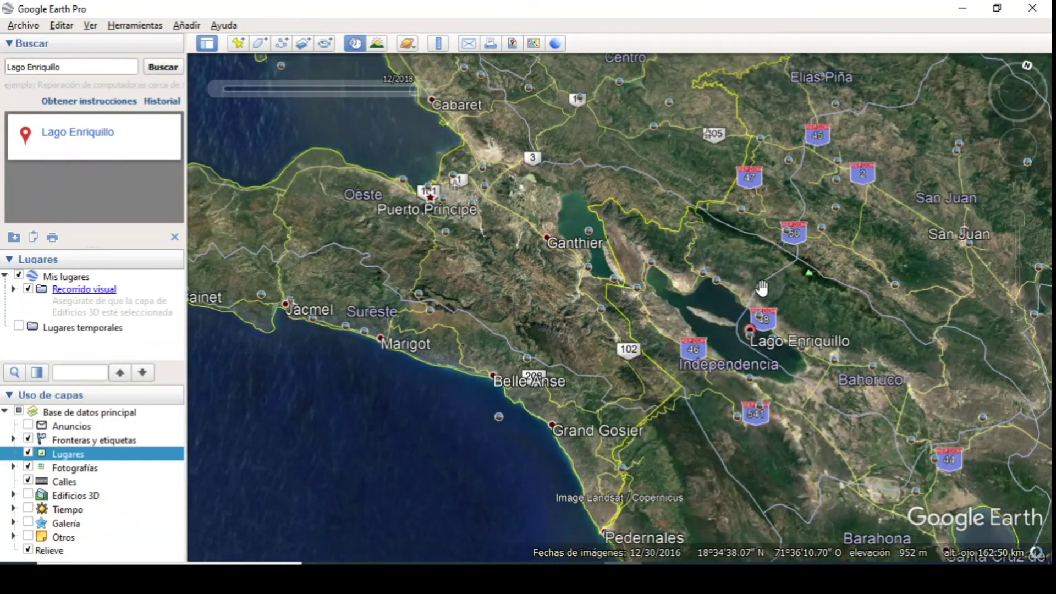
# - Survey the country eastwards from Lago Enriquillo past Santo Domingo and Monte Plata to the bay at Sánchez
pyautogui.moveTo(752, 279); pyautogui.dragTo(418, 132)
pyautogui.moveTo(975, 247); pyautogui.dragTo(1001, 249, button='right')
pyautogui.moveTo(949, 266); pyautogui.dragTo(739, 328)
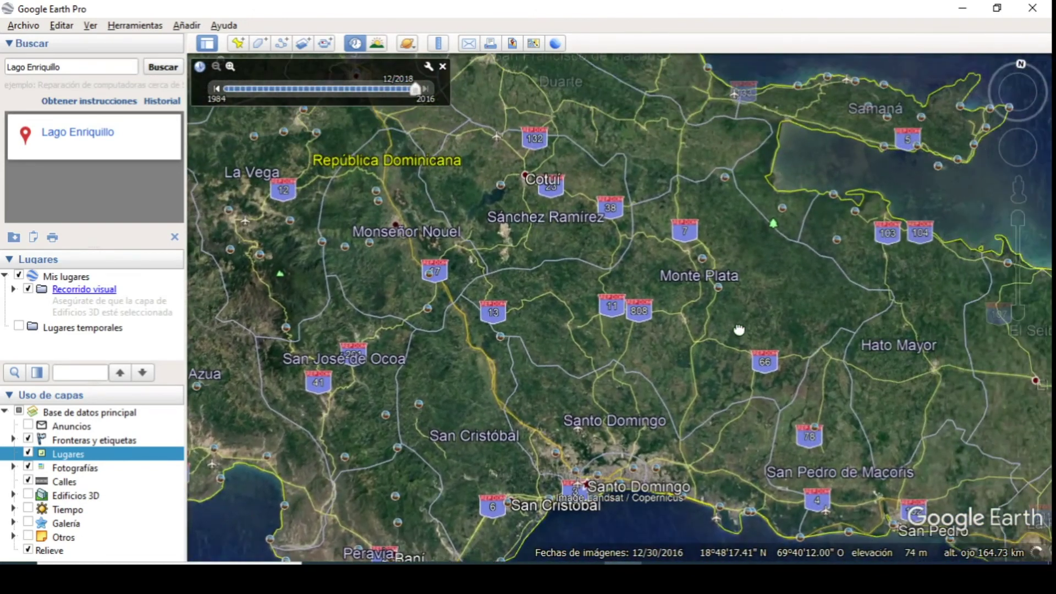
pyautogui.moveTo(780, 240); pyautogui.dragTo(738, 295)
pyautogui.scroll(2, 758, 227)
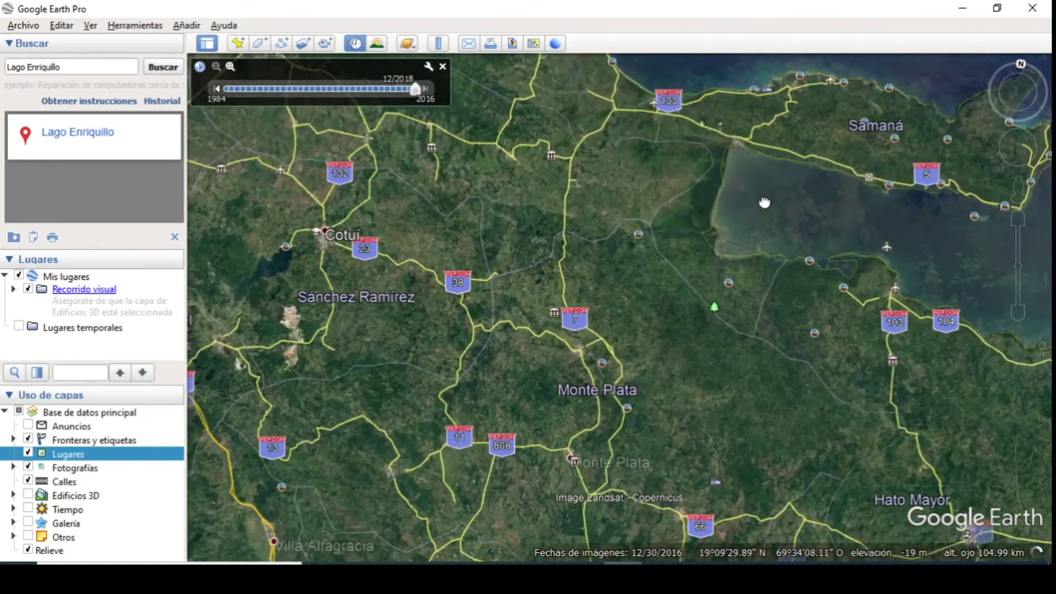
pyautogui.moveTo(764, 205); pyautogui.dragTo(721, 224)
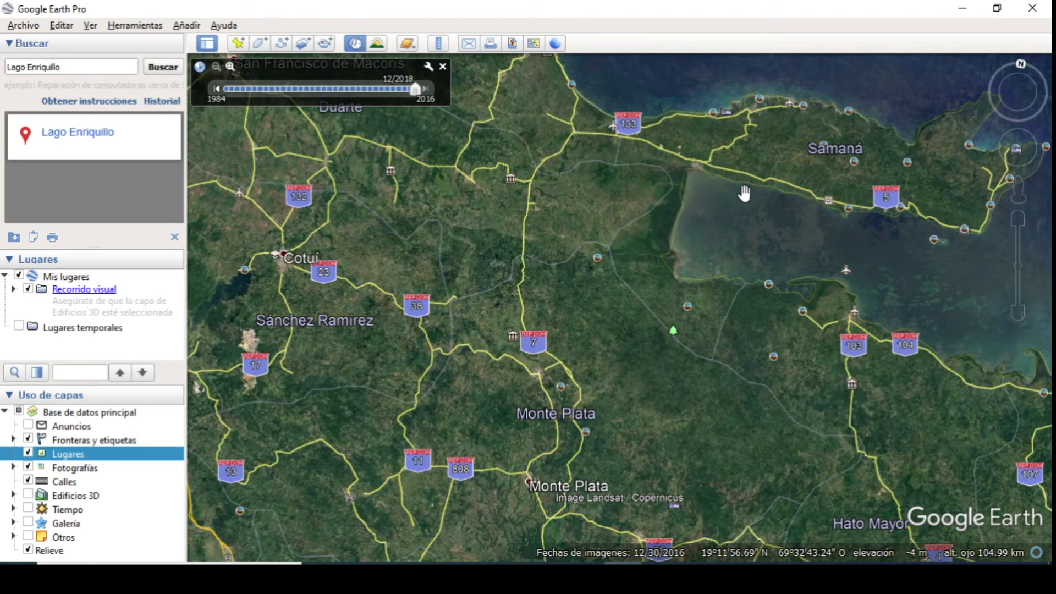
pyautogui.scroll(3, 744, 193)
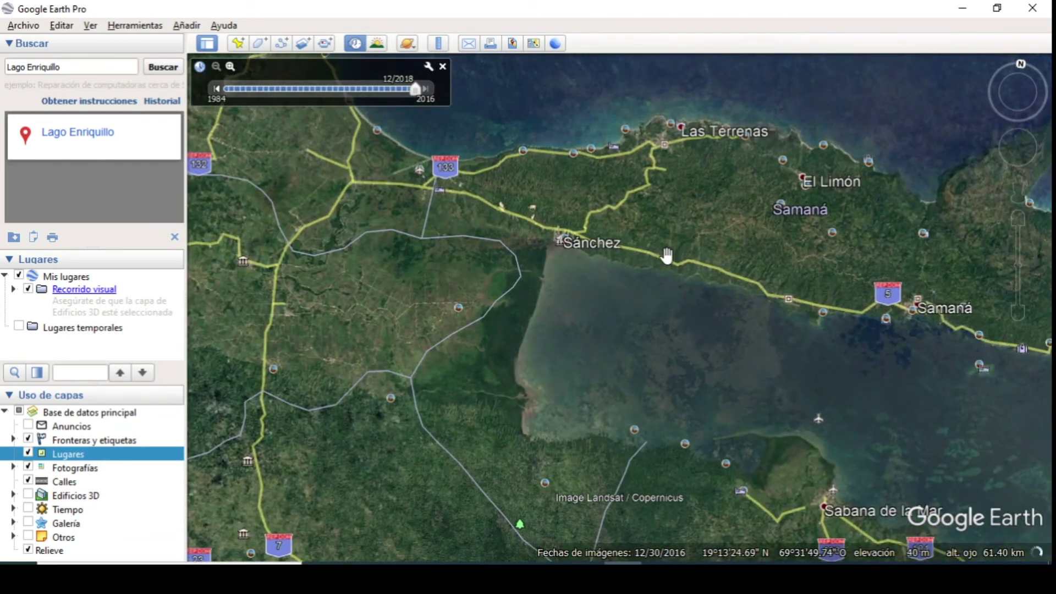
# - Examine the Samaná peninsula in tilted views, from Las Galeras and Punta Balandra back to Sánchez and the Nagua coast
pyautogui.moveTo(756, 246); pyautogui.dragTo(497, 317)
pyautogui.scroll(3, 689, 282)
pyautogui.moveTo(443, 299); pyautogui.dragTo(278, 303, button='middle')
pyautogui.moveTo(389, 307); pyautogui.dragTo(358, 250)
pyautogui.moveTo(376, 242); pyautogui.dragTo(412, 480, button='middle')
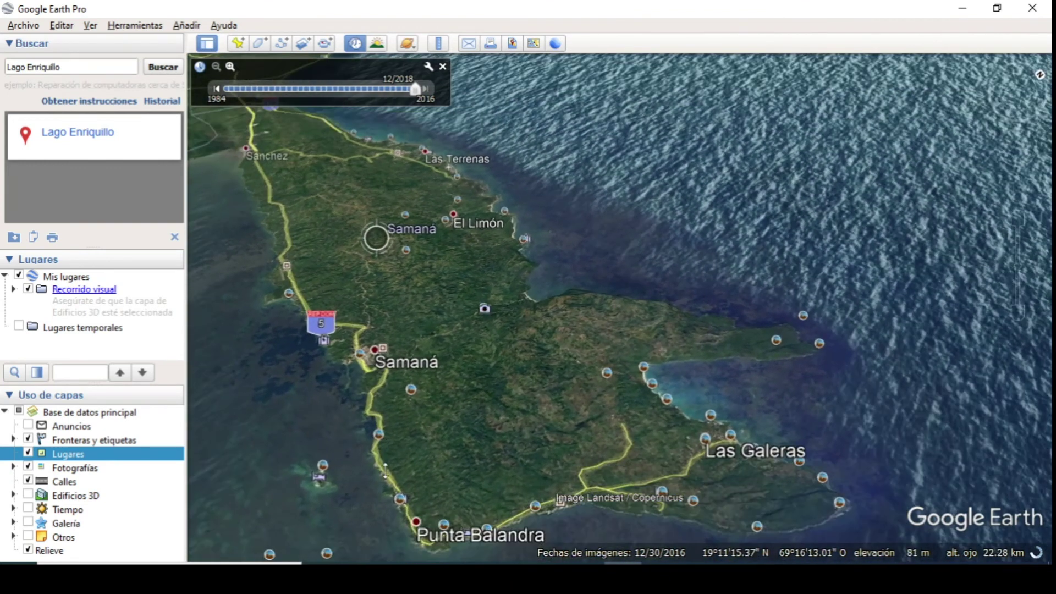
pyautogui.moveTo(396, 341); pyautogui.dragTo(372, 355)
pyautogui.moveTo(407, 268); pyautogui.dragTo(365, 322, button='middle')
pyautogui.moveTo(365, 229); pyautogui.dragTo(403, 200)
pyautogui.moveTo(412, 125); pyautogui.dragTo(461, 168)
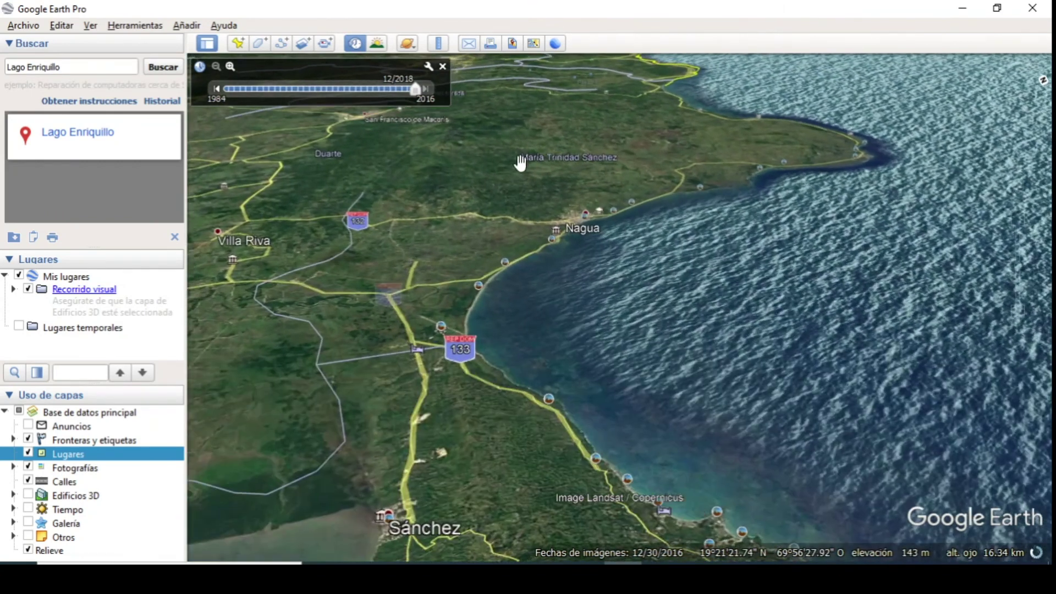
# - Examine the inland area around Villa Riva and Pimentel, looking back towards Nagua and the Samaná peninsula
pyautogui.moveTo(559, 227); pyautogui.dragTo(761, 240)
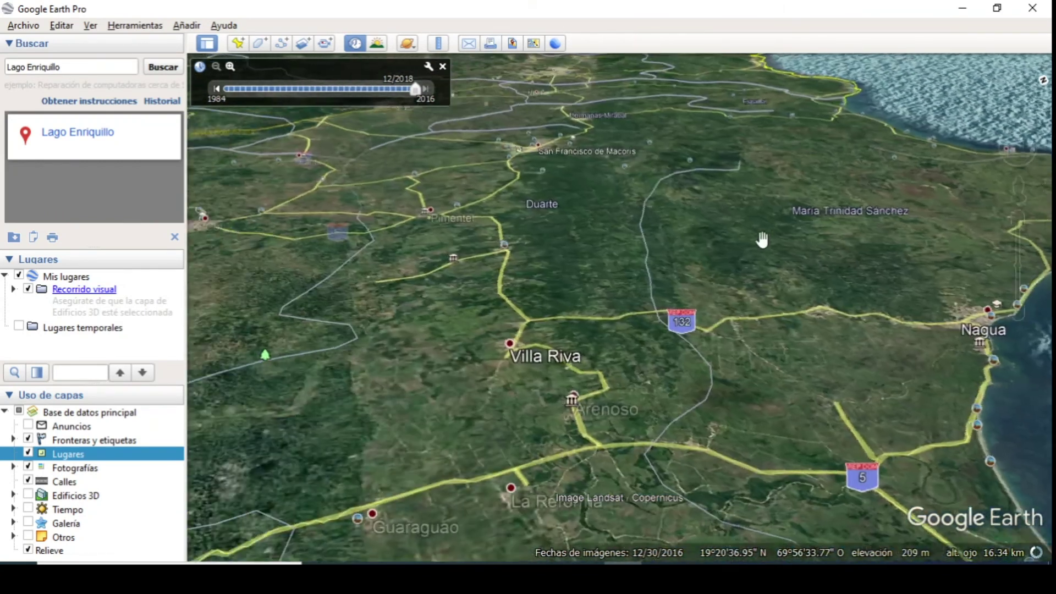
pyautogui.moveTo(668, 209); pyautogui.dragTo(352, 264, button='middle')
pyautogui.moveTo(814, 279); pyautogui.dragTo(323, 196, button='middle')
pyautogui.moveTo(394, 289); pyautogui.dragTo(335, 198)
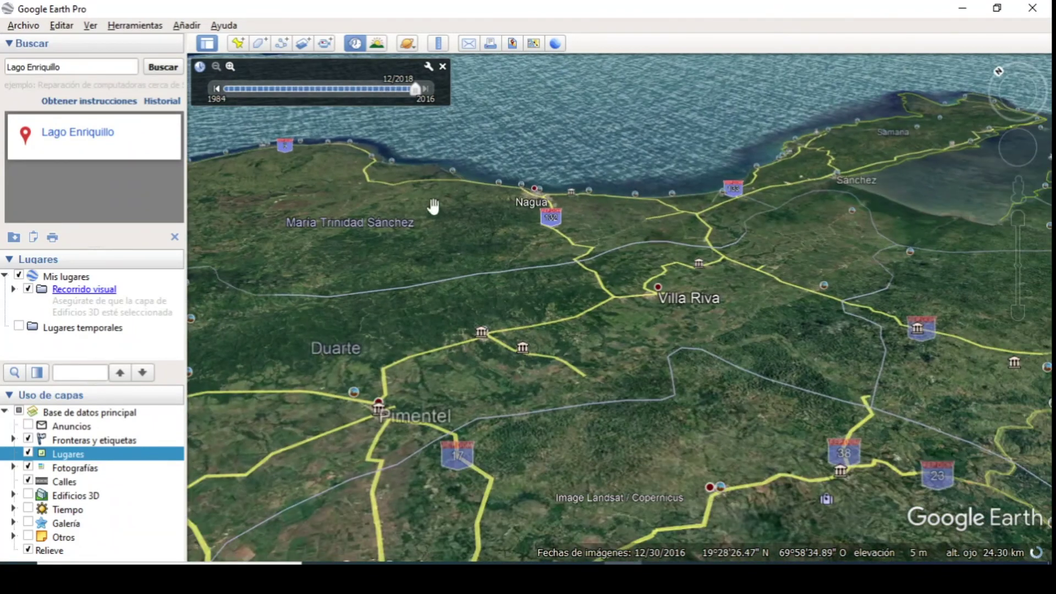